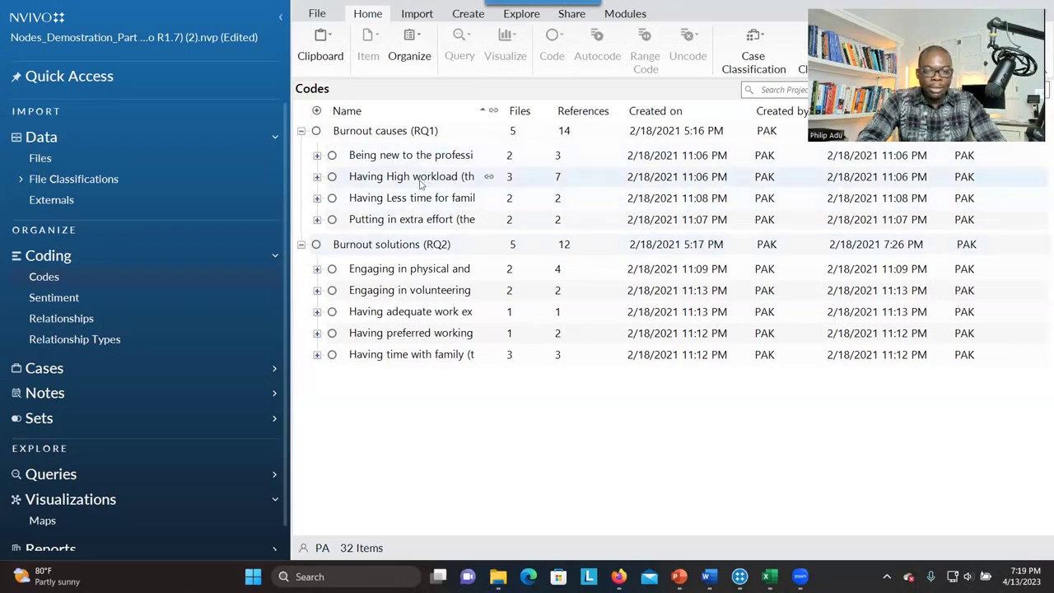
pyautogui.click(555, 336)
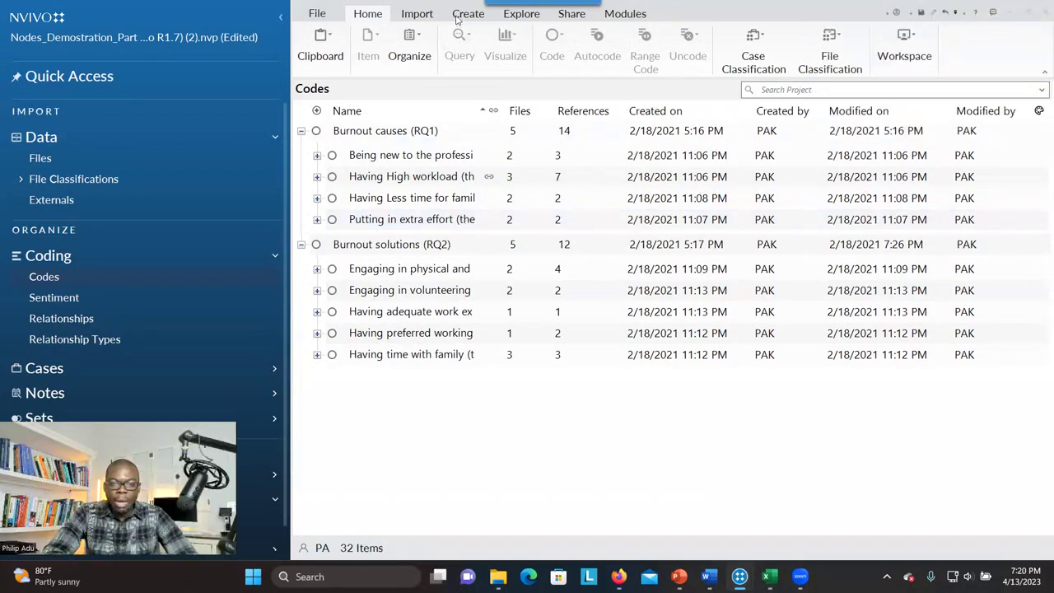
pyautogui.click(417, 13)
pyautogui.click(354, 13)
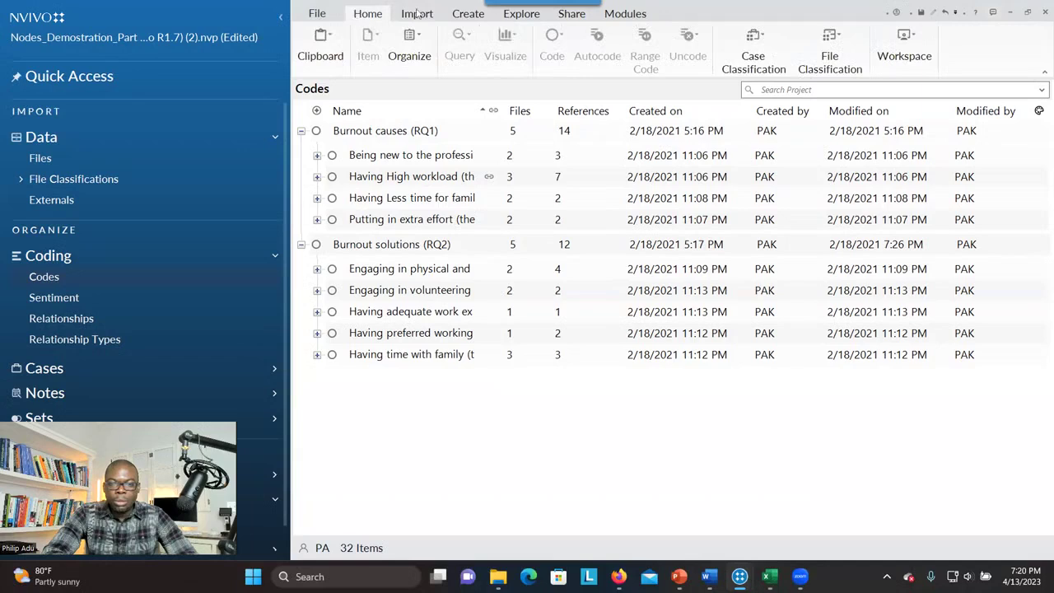
# Create a new project map named "Theme for research question 1".
pyautogui.click(524, 14)
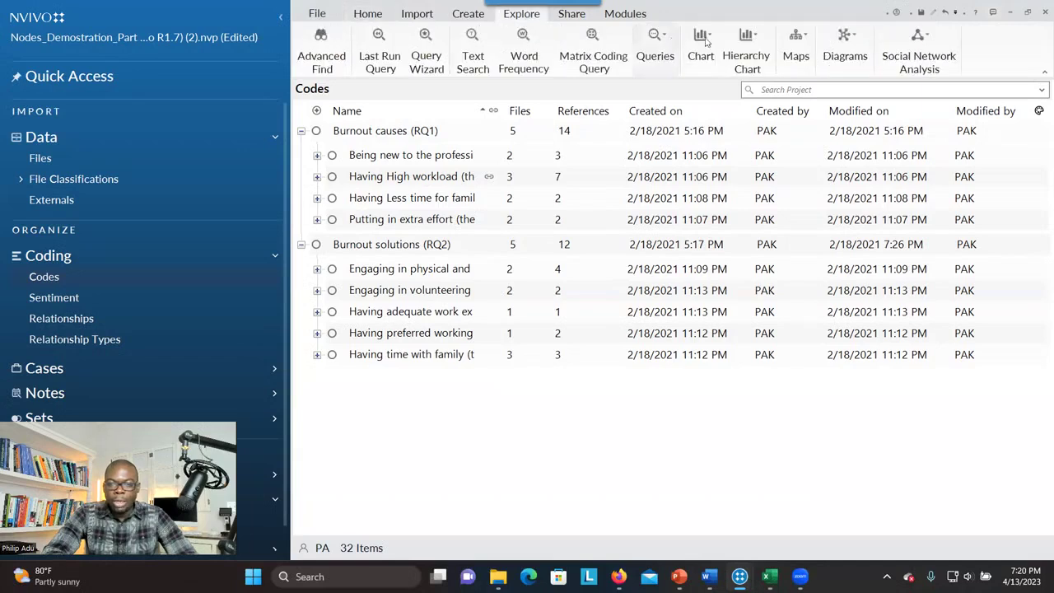
pyautogui.click(808, 40)
pyautogui.click(818, 84)
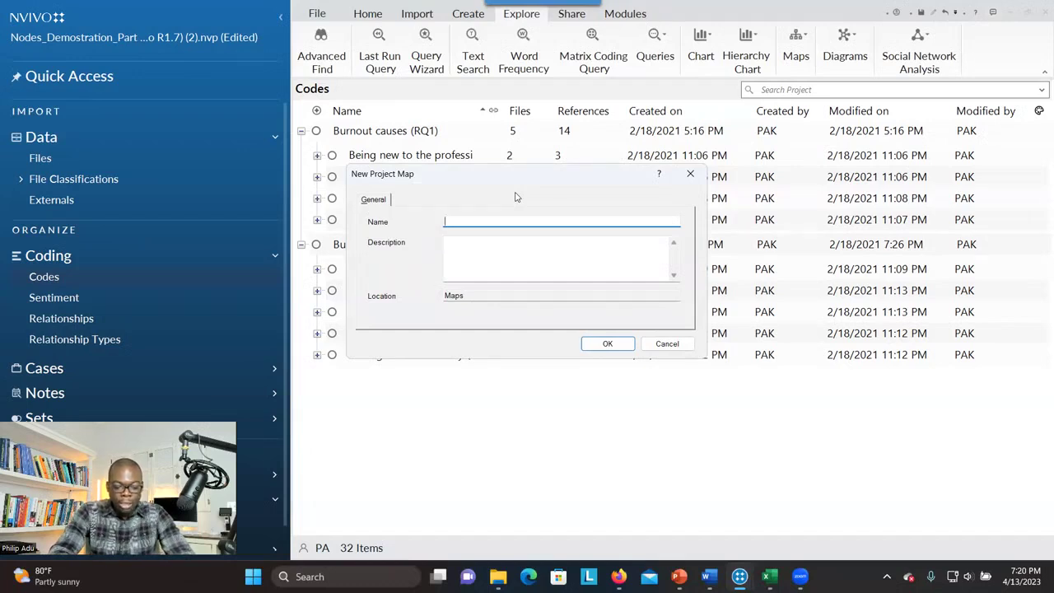
pyautogui.write('Theme')
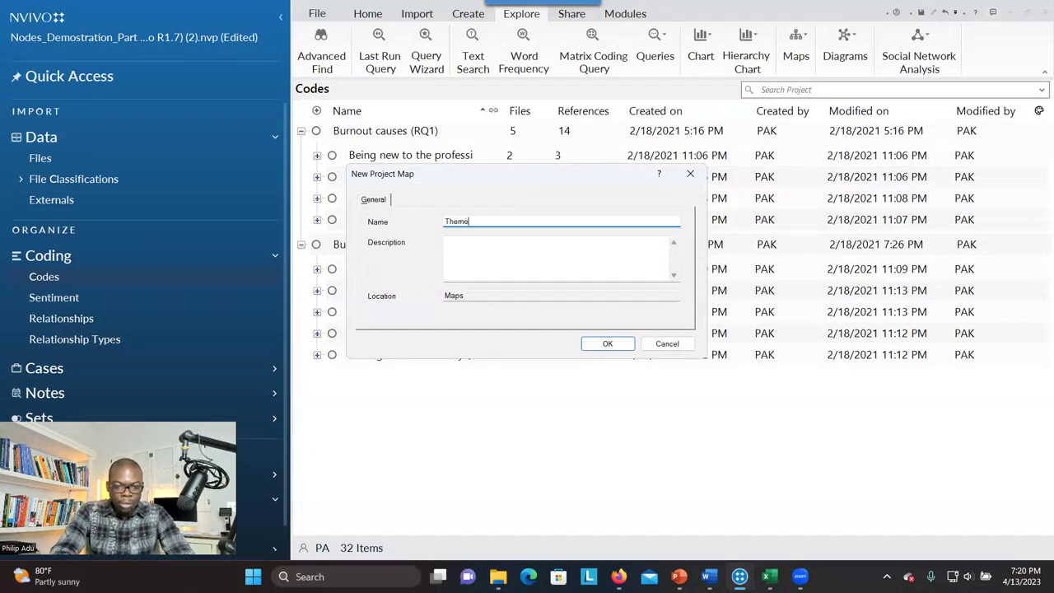
pyautogui.write(' for resear')
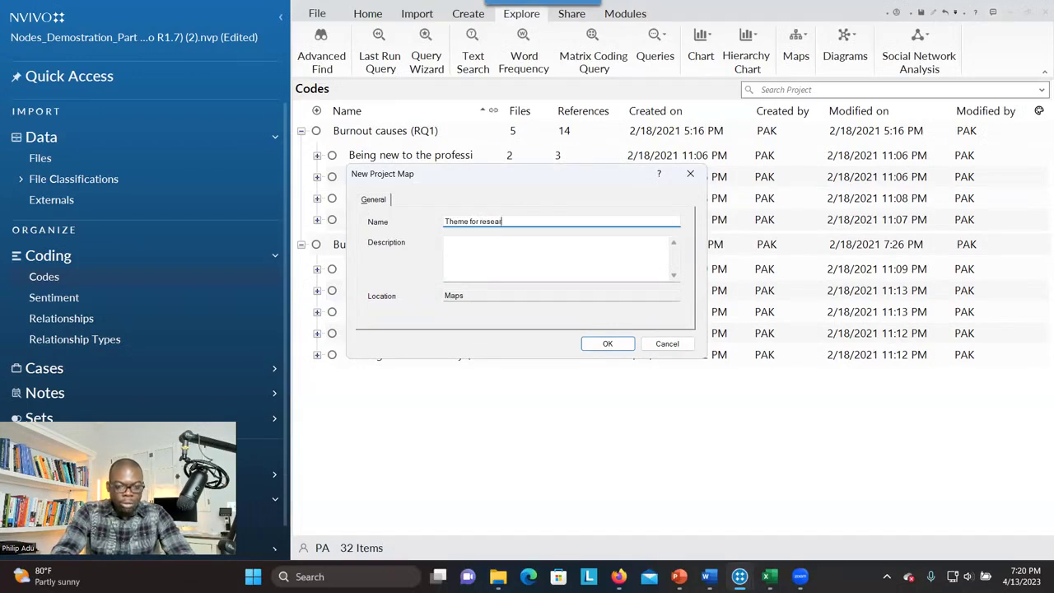
pyautogui.write('ch question 1')
pyautogui.click(504, 258)
pyautogui.click(603, 343)
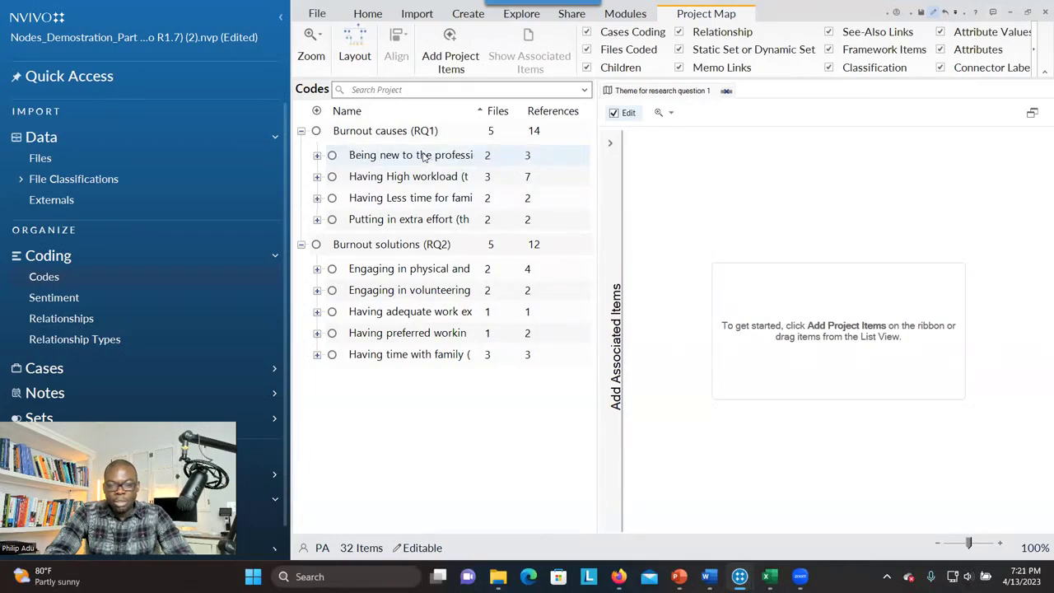
# Place the "Being new to the profession (theme)" code on the map directly from the code list, and delete it again.
pyautogui.moveTo(424, 159); pyautogui.dragTo(737, 191)
pyautogui.click(519, 155)
pyautogui.moveTo(513, 156); pyautogui.dragTo(804, 230)
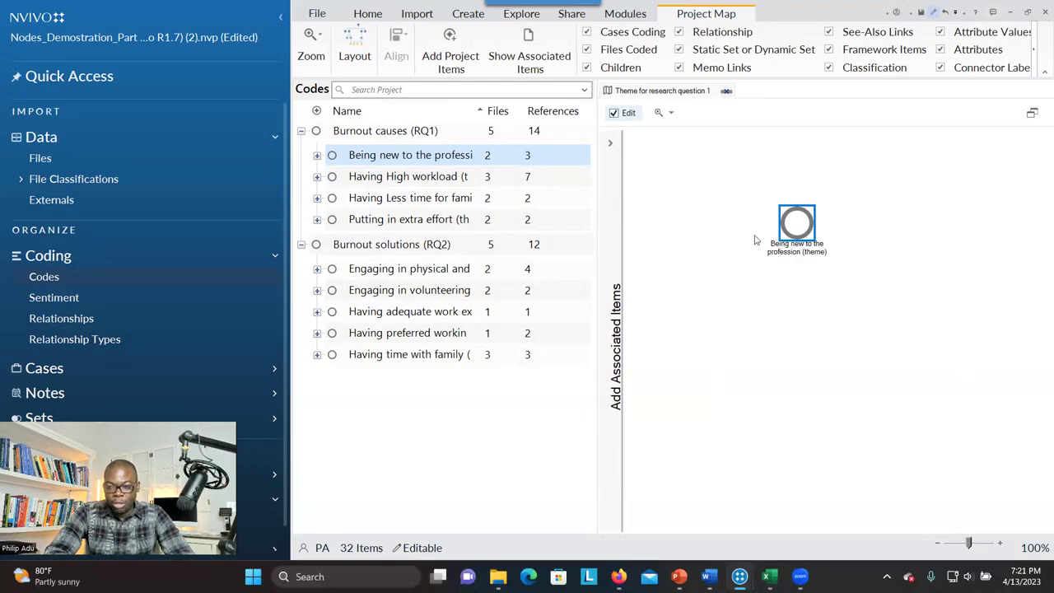
pyautogui.press('Delete')
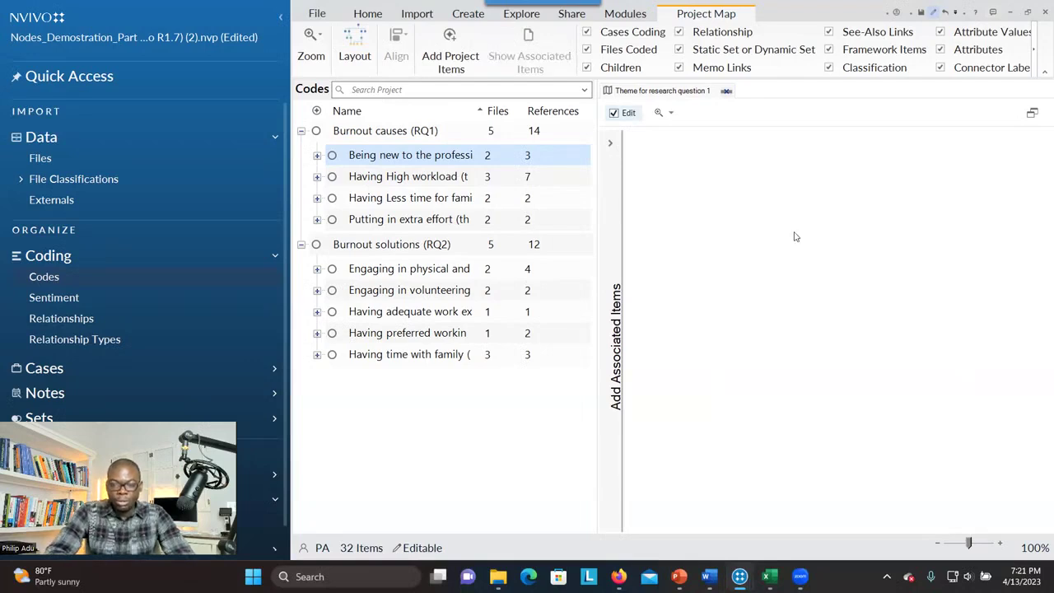
# Add the "Being new to the profession (theme)" code from Burnout causes (RQ1) to the map as a project item.
pyautogui.rightClick(750, 219)
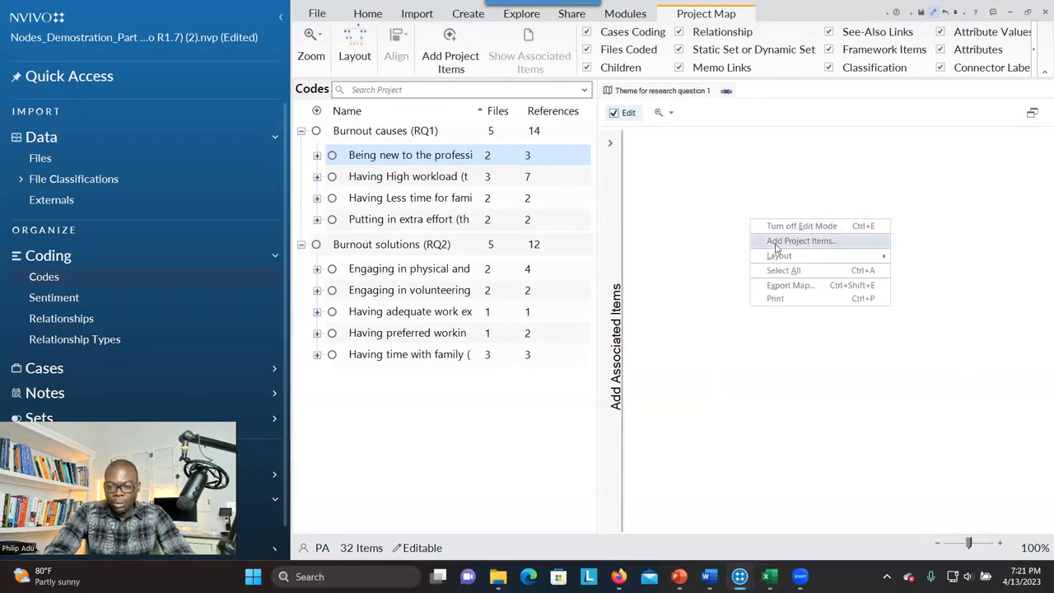
pyautogui.click(776, 242)
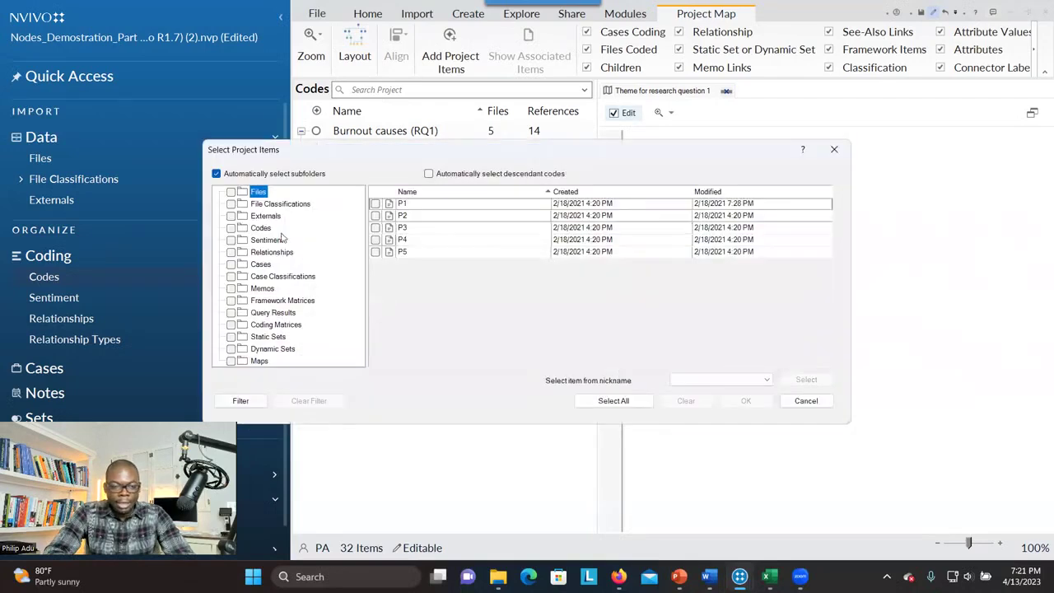
pyautogui.click(261, 229)
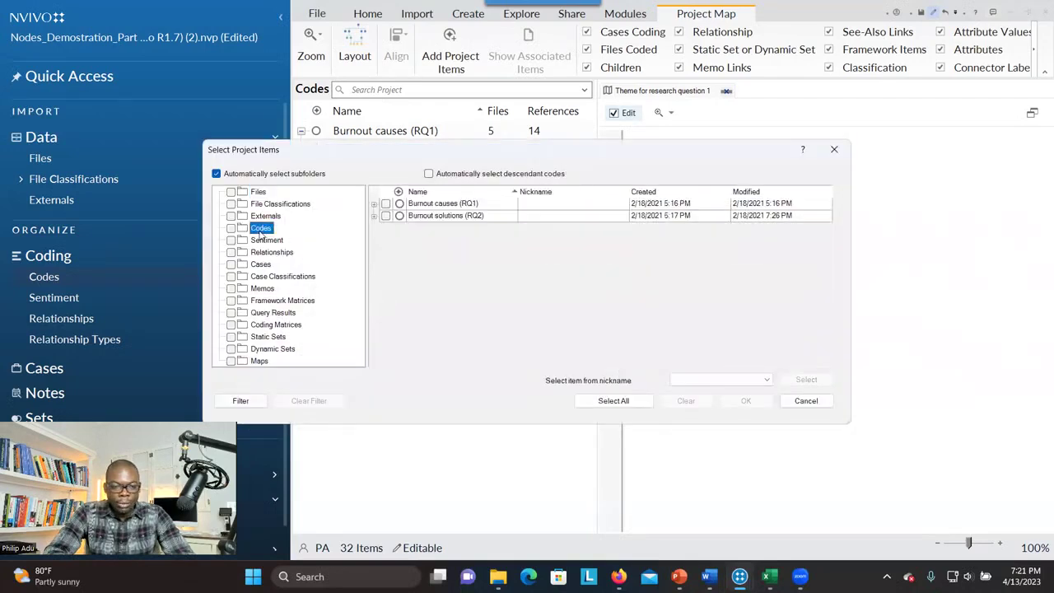
pyautogui.click(375, 205)
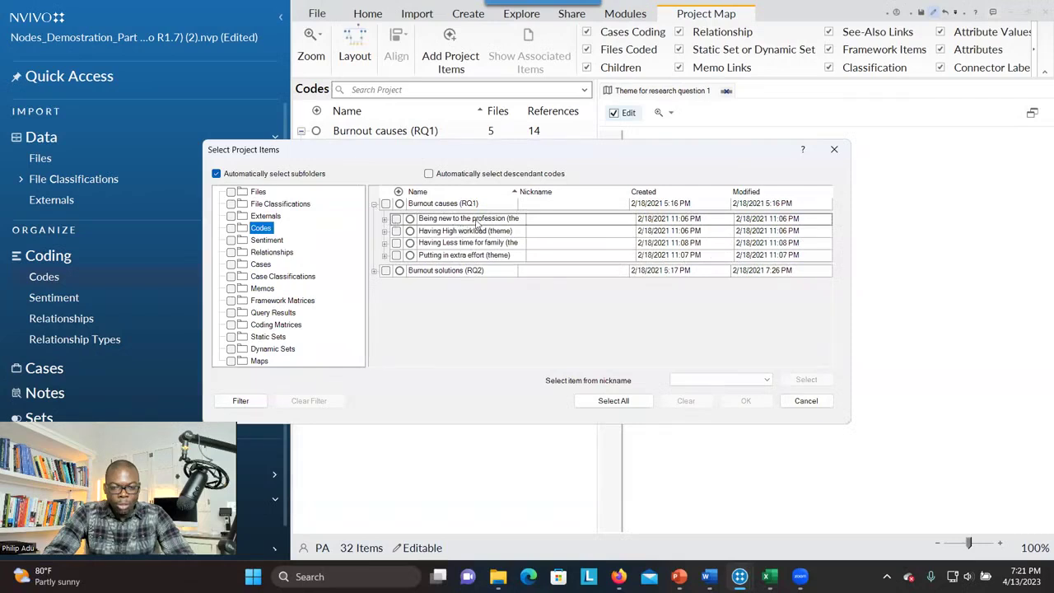
pyautogui.click(396, 219)
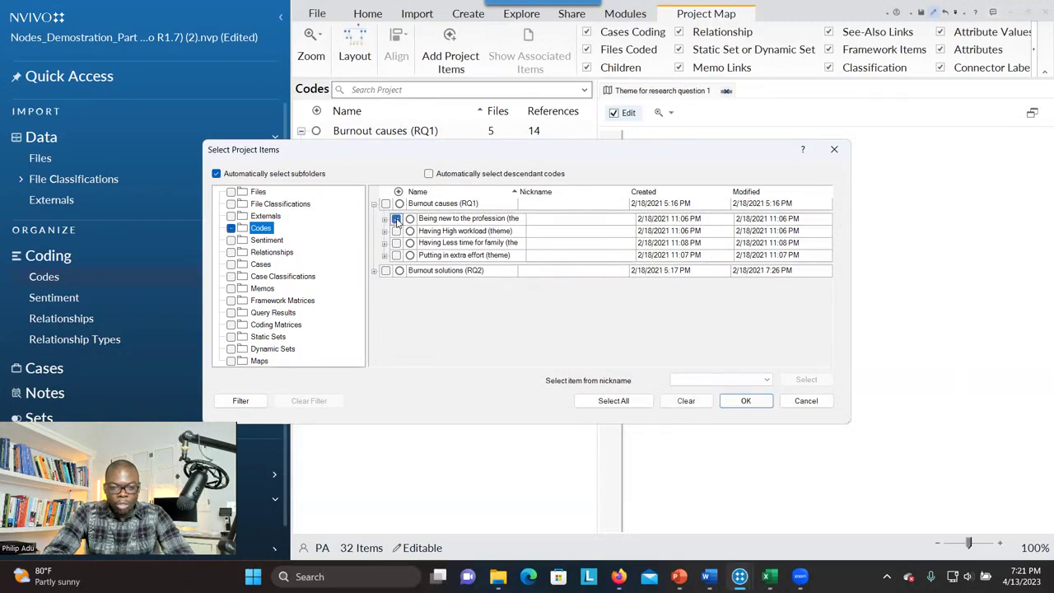
pyautogui.click(746, 400)
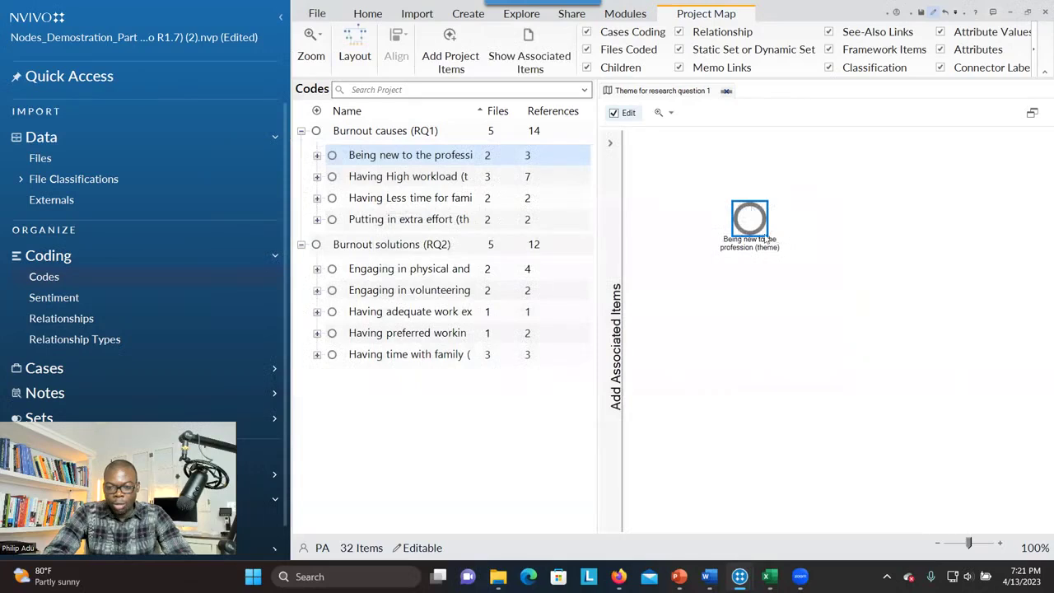
# Add the theme's associated coding cases P4 and P5 to the map and spread them apart below the theme.
pyautogui.click(795, 299)
pyautogui.rightClick(756, 238)
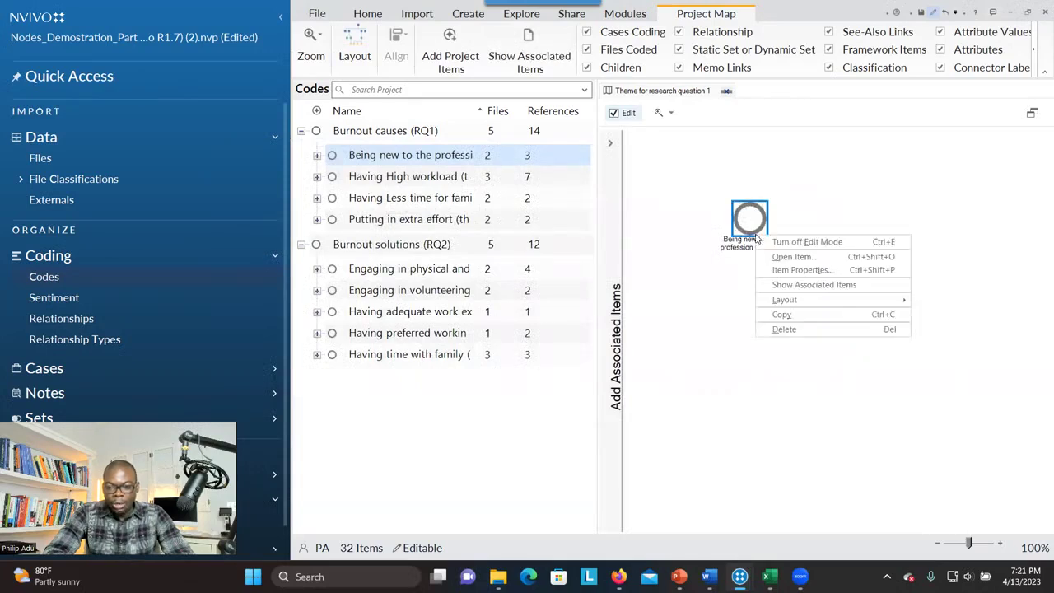
pyautogui.click(782, 285)
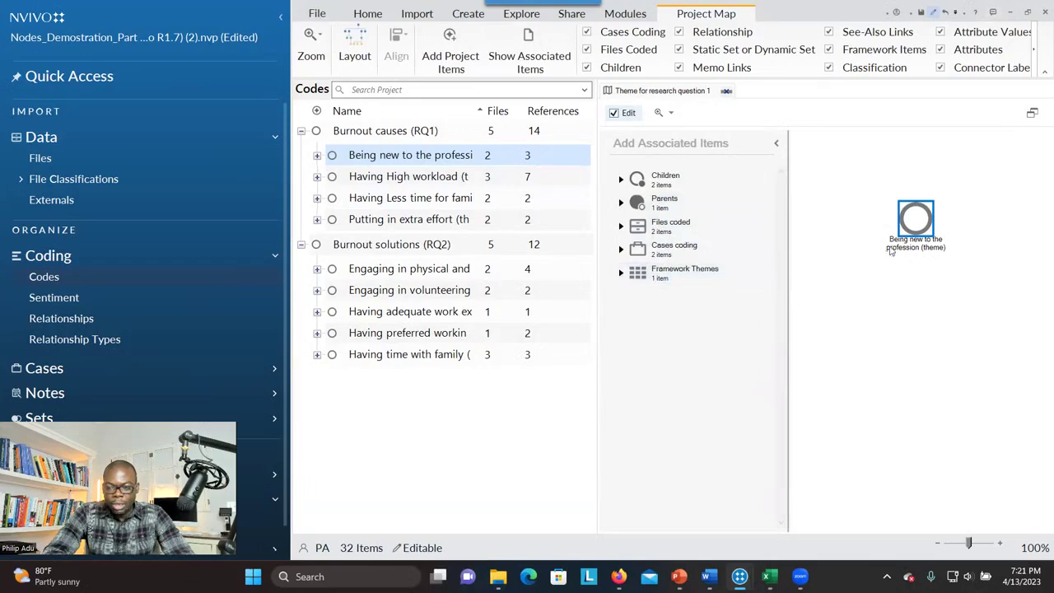
pyautogui.click(621, 249)
pyautogui.click(627, 269)
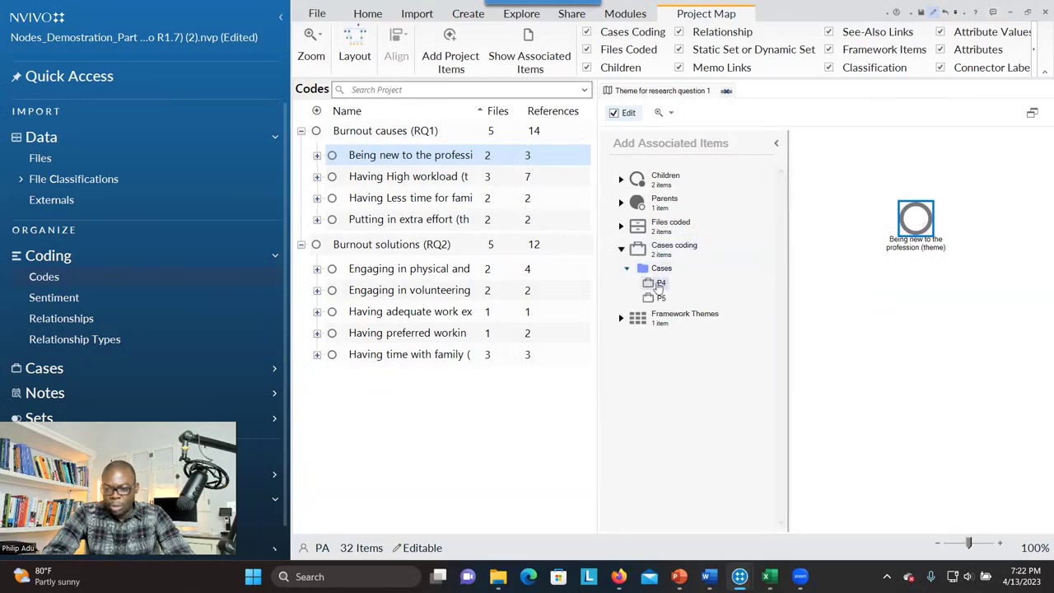
pyautogui.moveTo(660, 284)
pyautogui.mouseDown()
pyautogui.moveTo(828, 238)
pyautogui.moveTo(654, 288)
pyautogui.mouseUp()
pyautogui.doubleClick(653, 284)
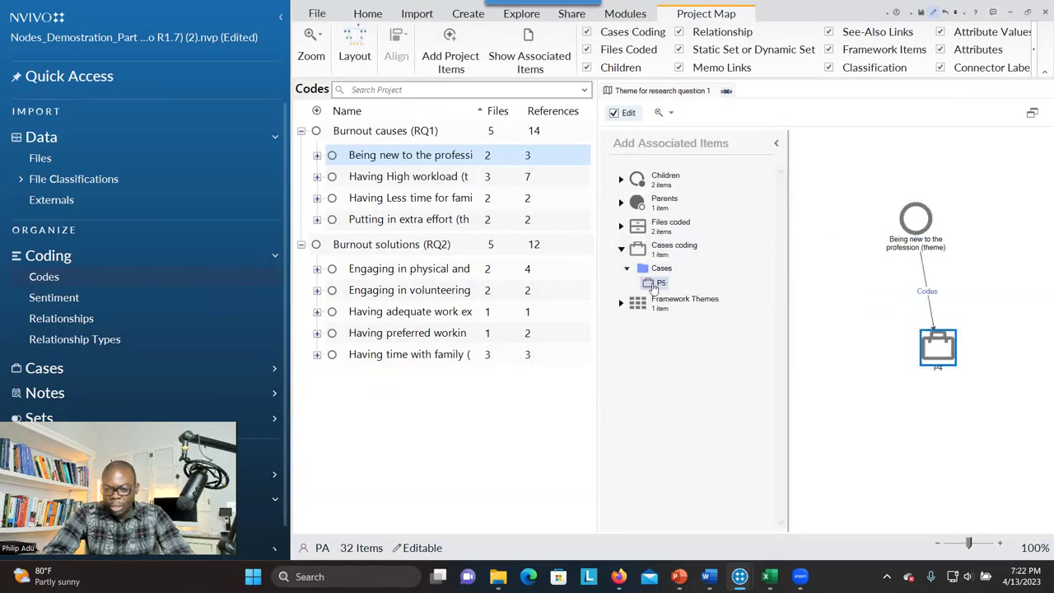
pyautogui.doubleClick(653, 284)
pyautogui.moveTo(942, 387); pyautogui.dragTo(828, 345)
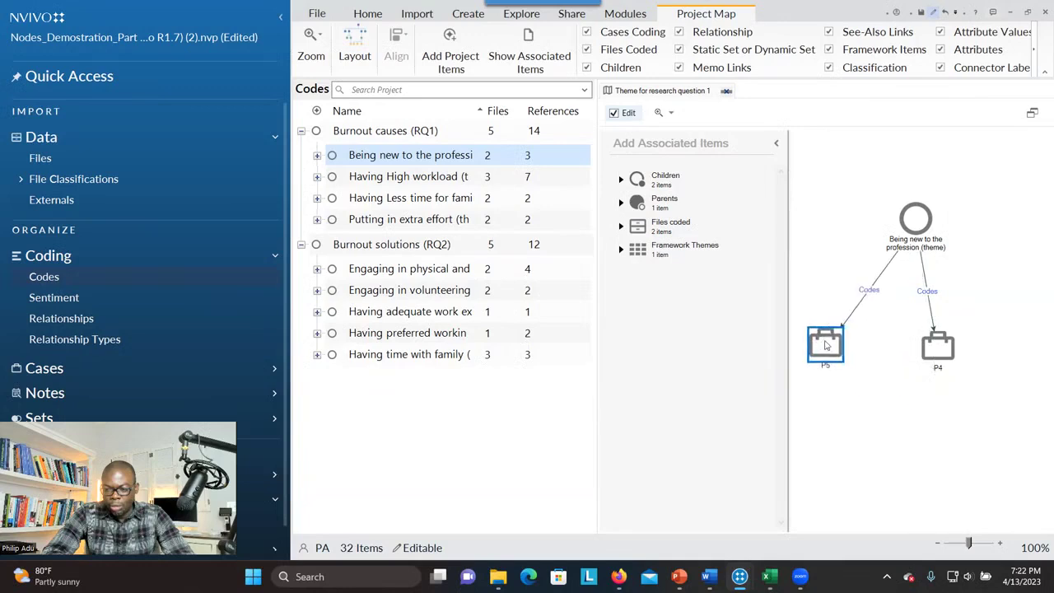
pyautogui.moveTo(939, 346); pyautogui.dragTo(998, 323)
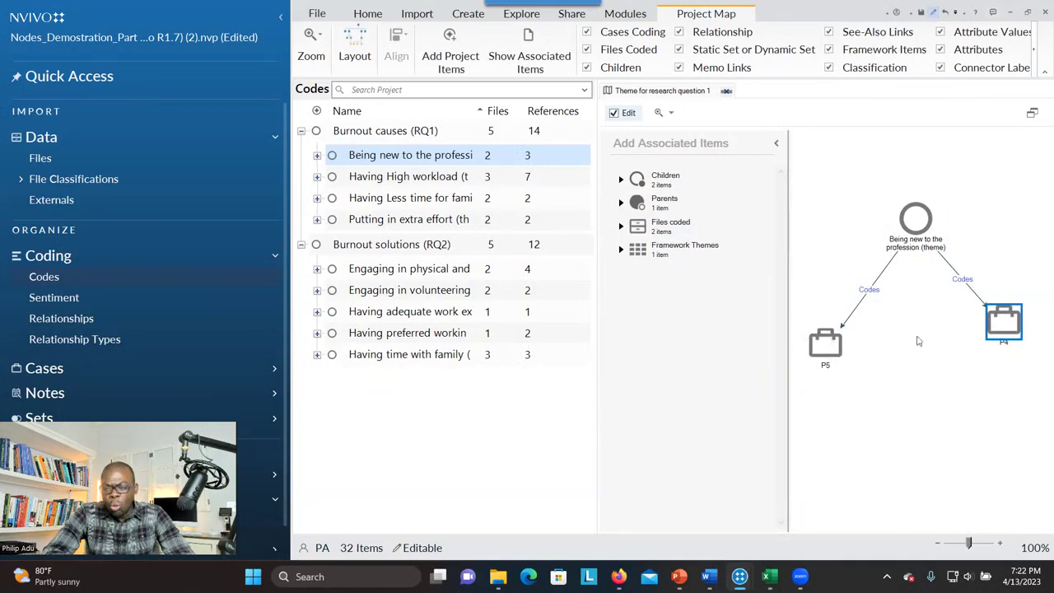
# Add case P5's associated attribute values Age 65 and Gender Female to the map.
pyautogui.rightClick(830, 355)
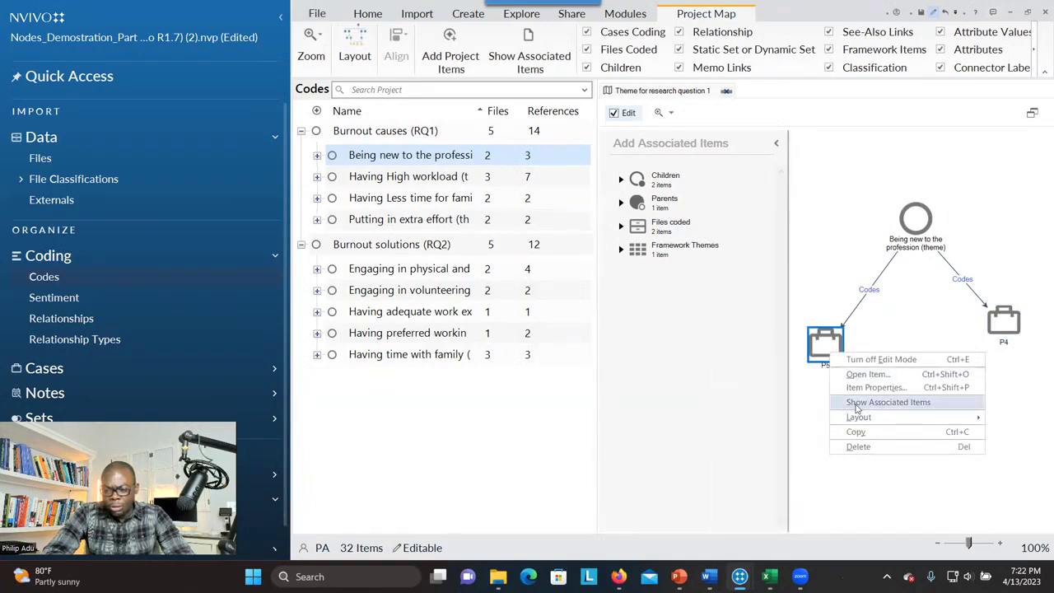
pyautogui.click(873, 402)
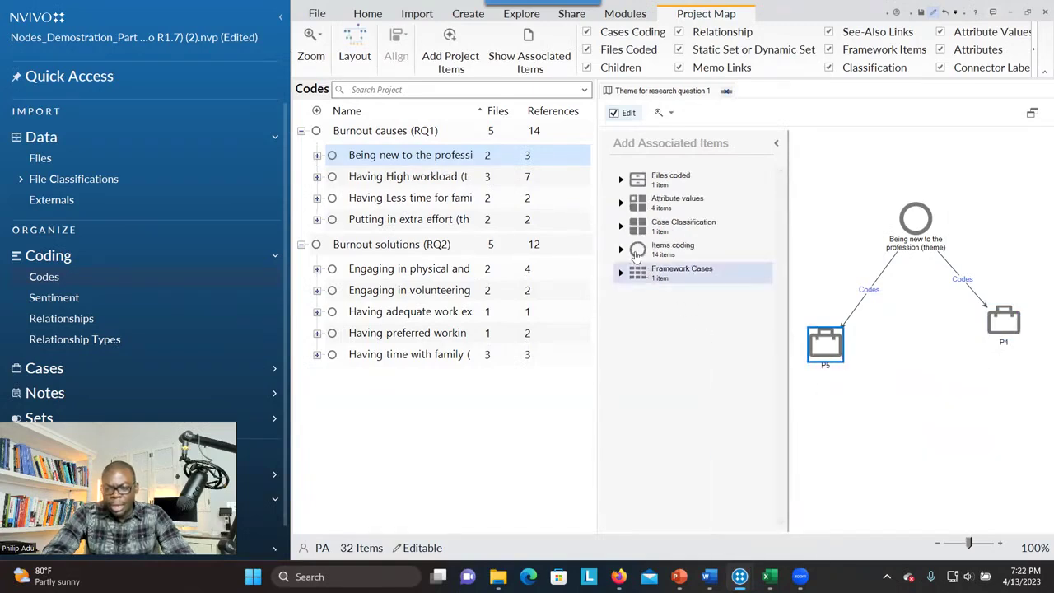
pyautogui.click(622, 202)
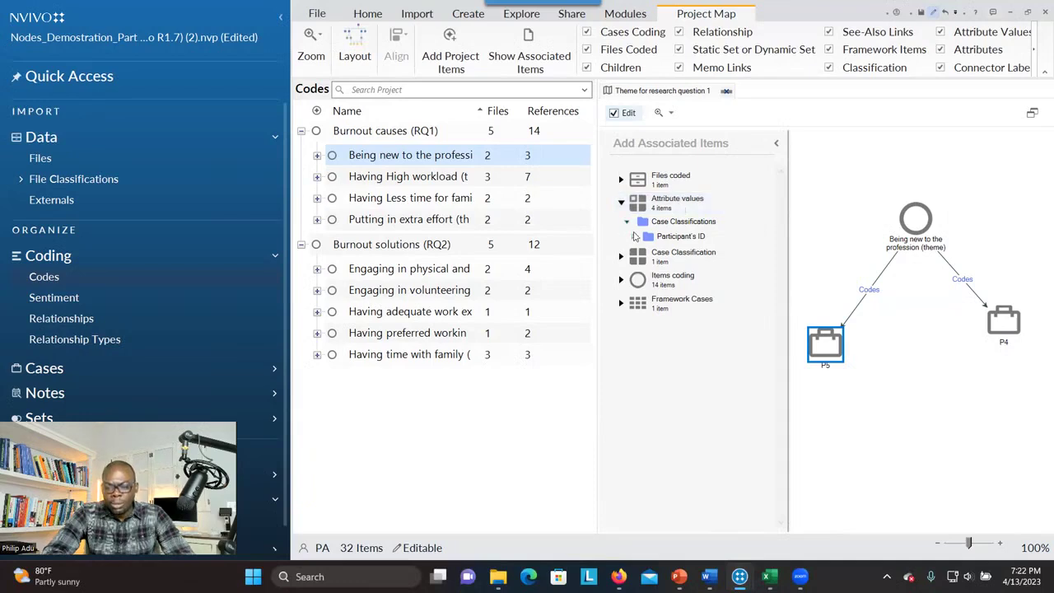
pyautogui.click(634, 236)
pyautogui.click(639, 251)
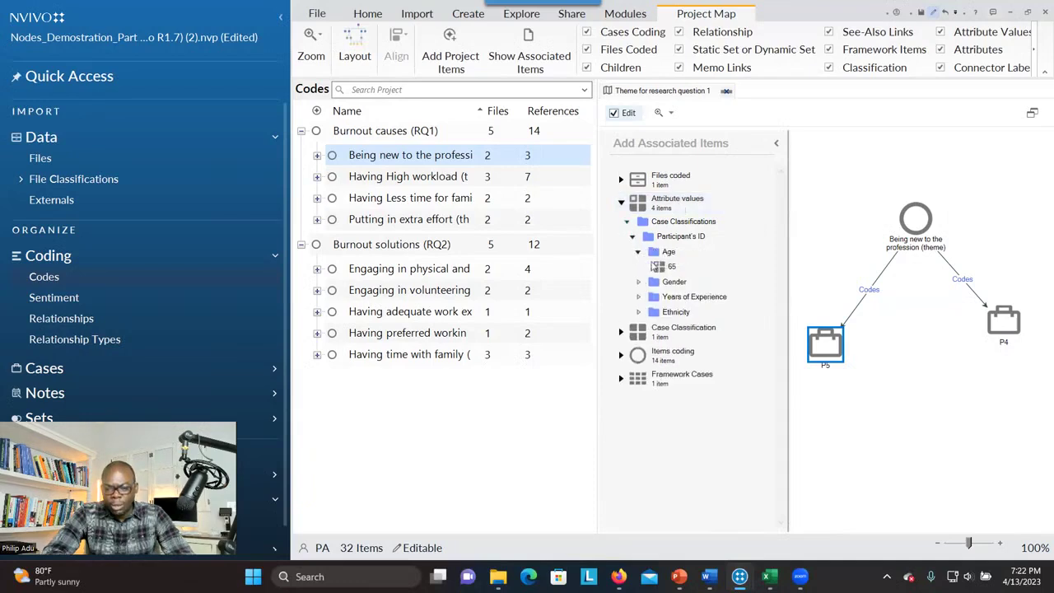
pyautogui.doubleClick(663, 268)
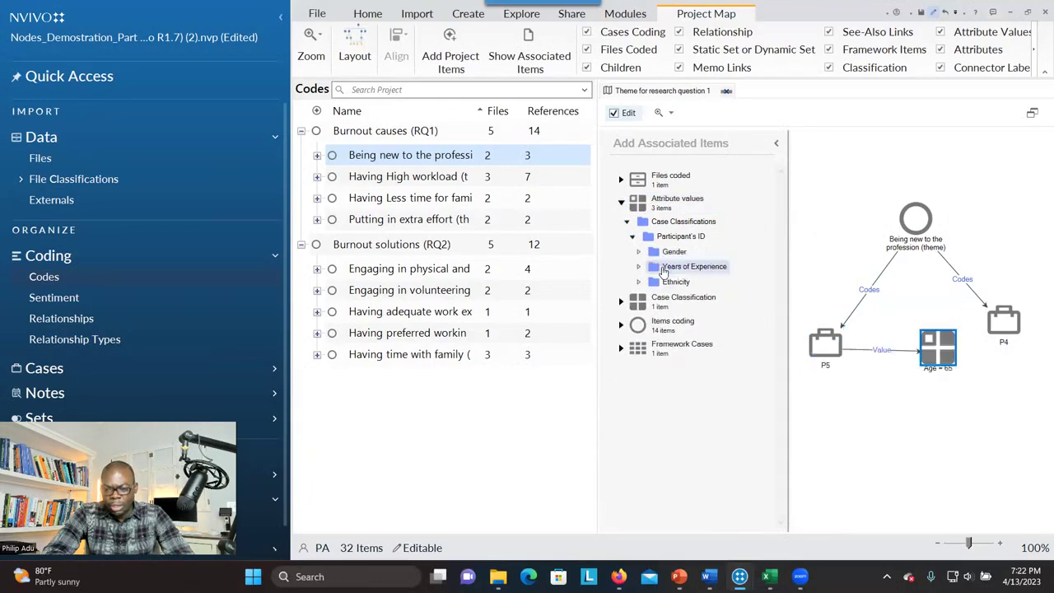
pyautogui.click(638, 252)
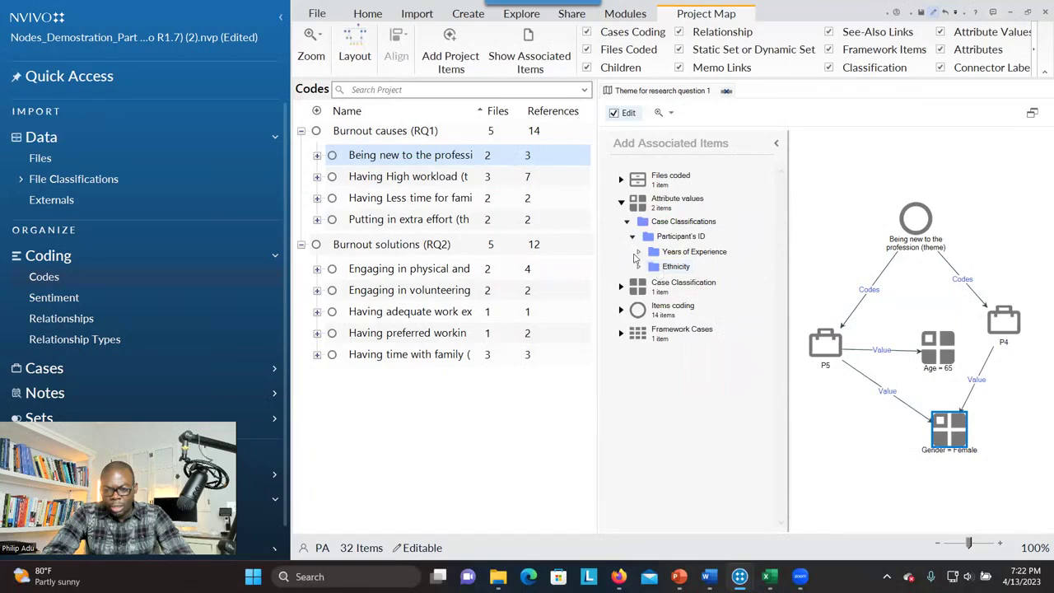
# Add case P5's attribute values Years of Experience 30 and Ethnicity Asian American to the map.
pyautogui.click(638, 252)
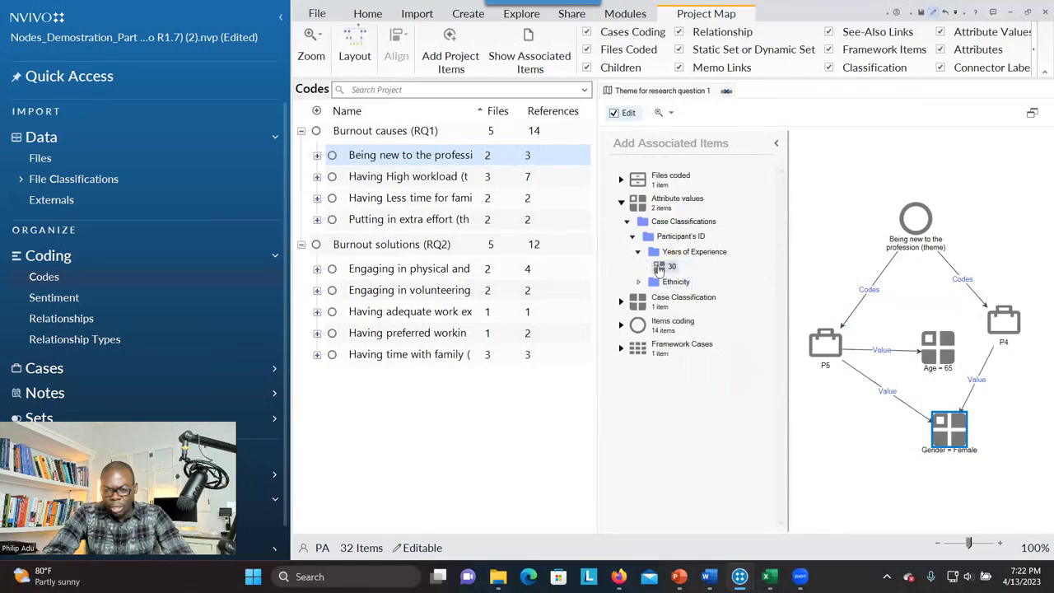
pyautogui.doubleClick(663, 267)
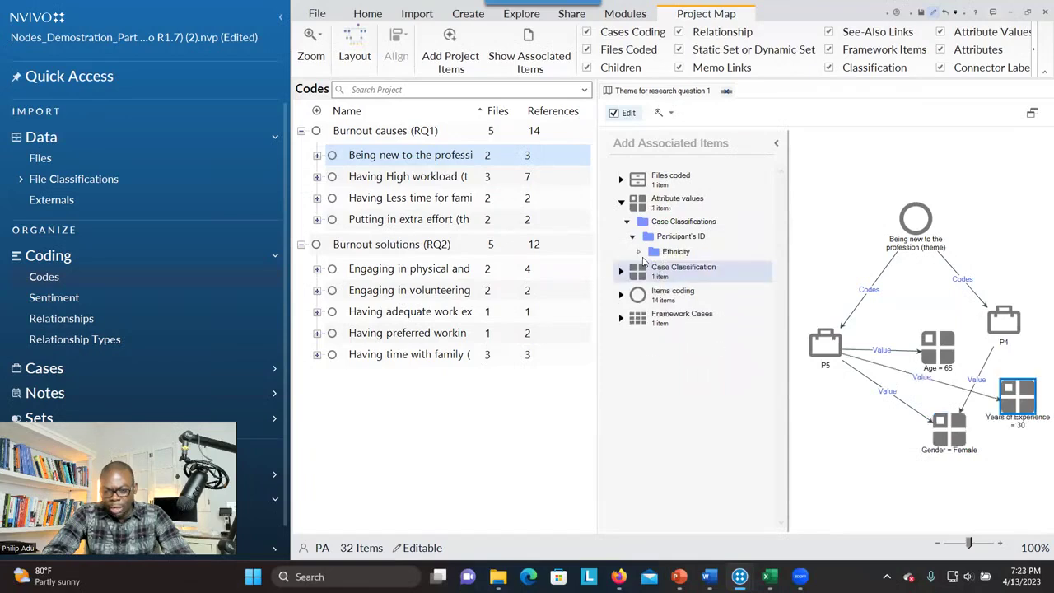
pyautogui.click(638, 252)
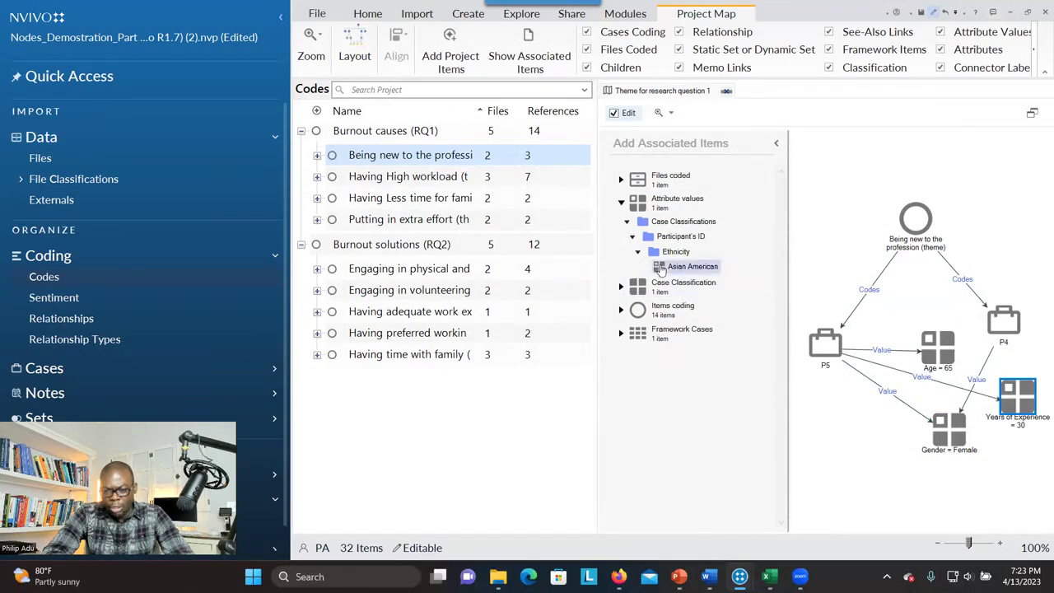
pyautogui.doubleClick(663, 267)
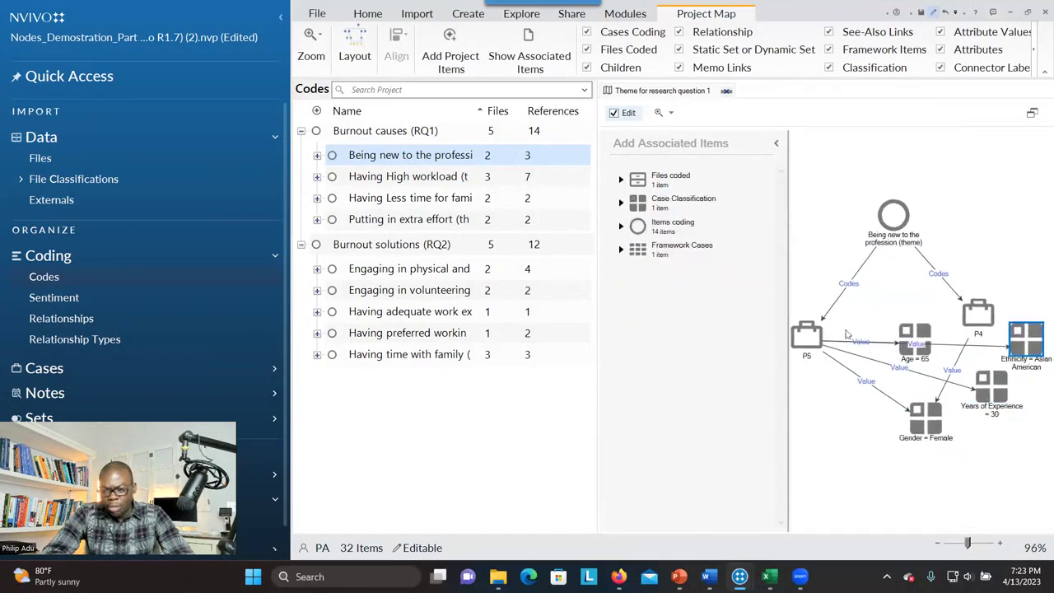
# Show case P4's associated items and add its attribute value Age 33 to the map.
pyautogui.rightClick(975, 313)
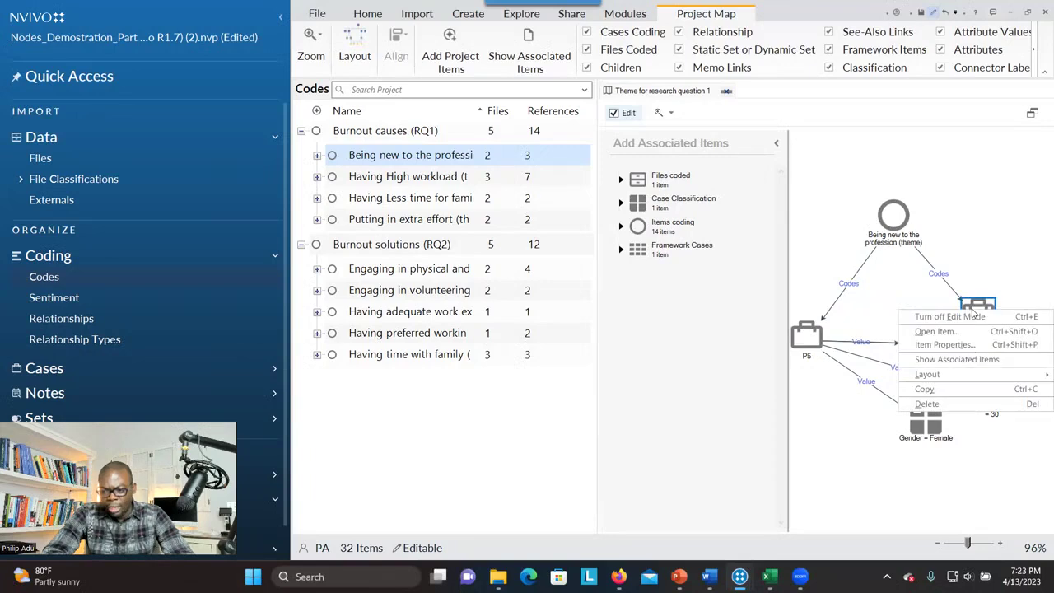
pyautogui.click(953, 362)
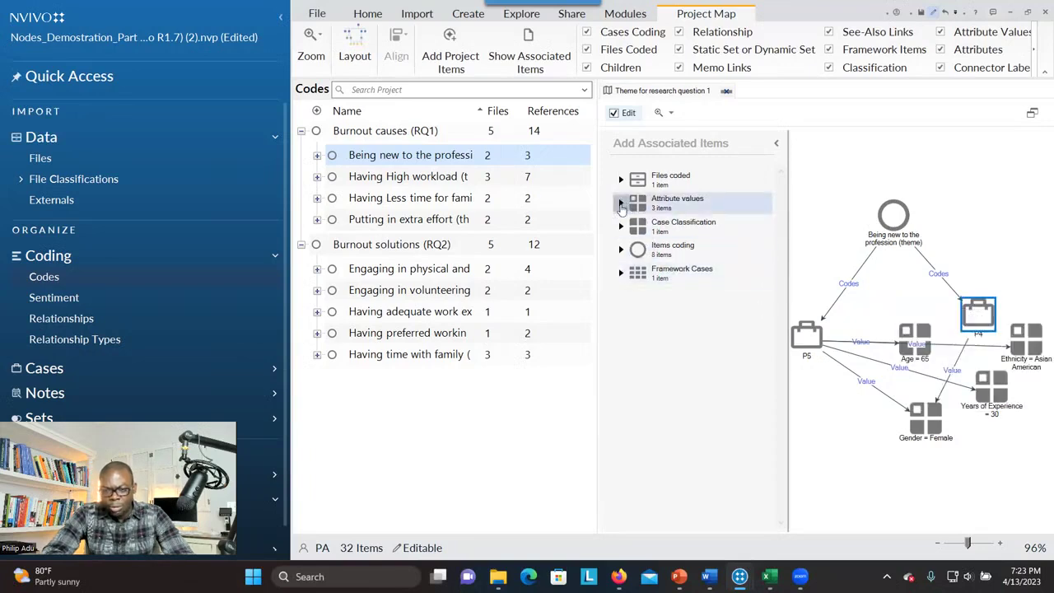
pyautogui.click(622, 203)
pyautogui.click(633, 237)
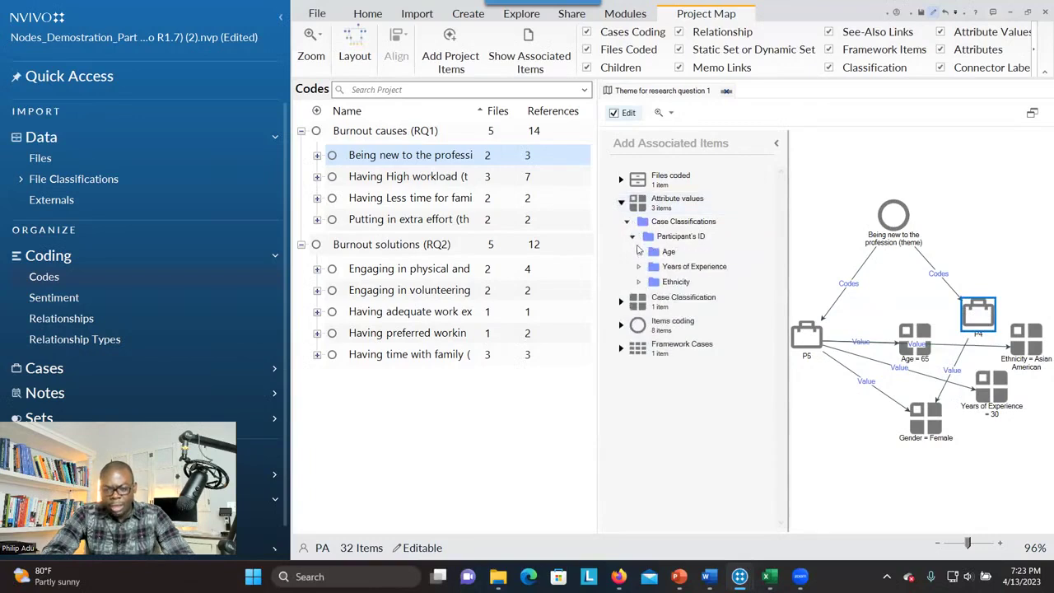
pyautogui.click(638, 253)
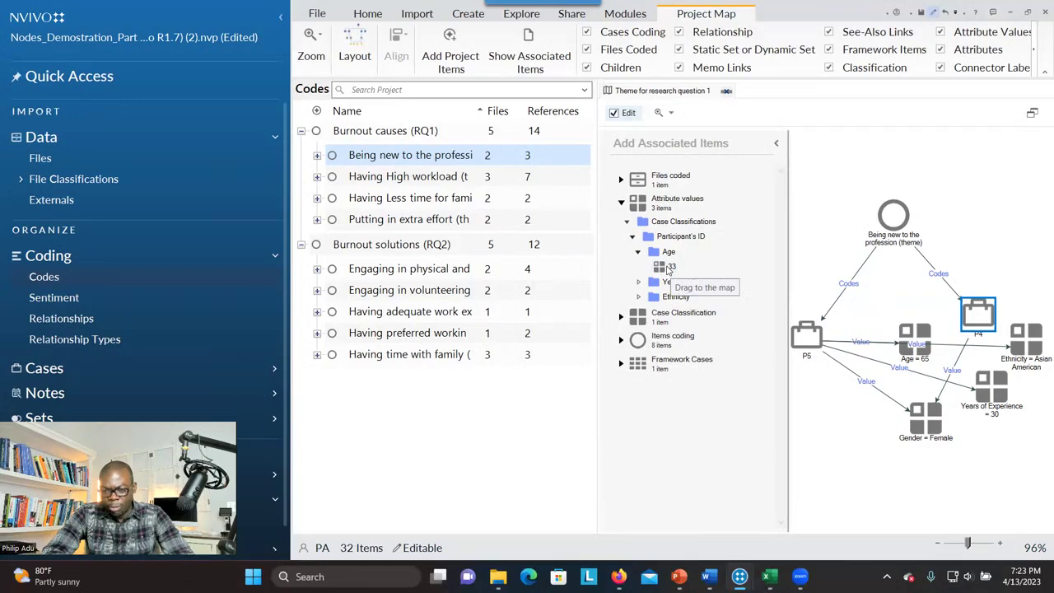
pyautogui.doubleClick(669, 268)
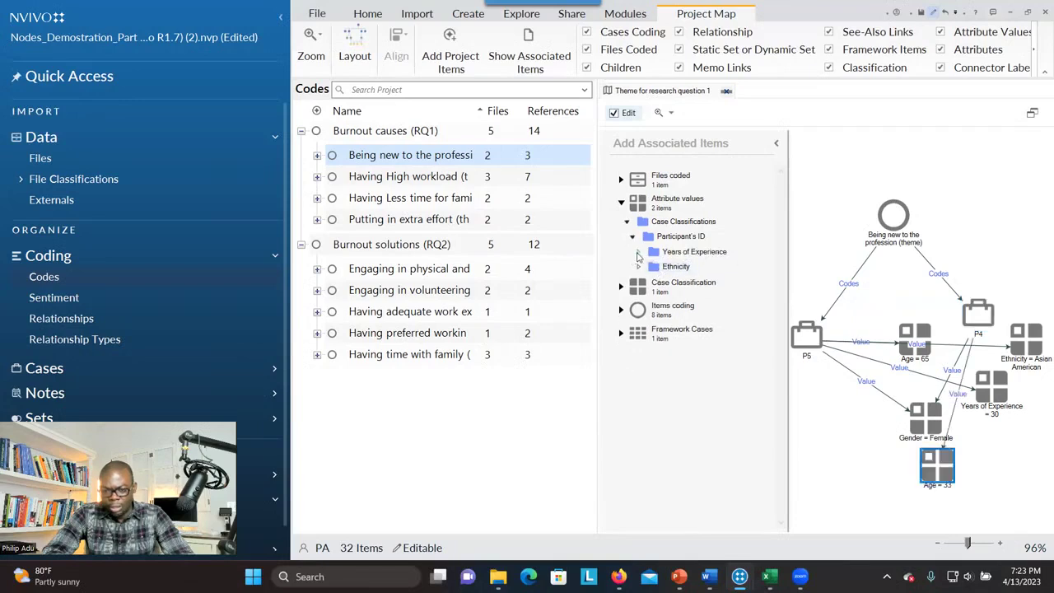
# Add case P4's attribute values Years of Experience 2 and Ethnicity African American to the map.
pyautogui.click(639, 252)
pyautogui.doubleClick(663, 267)
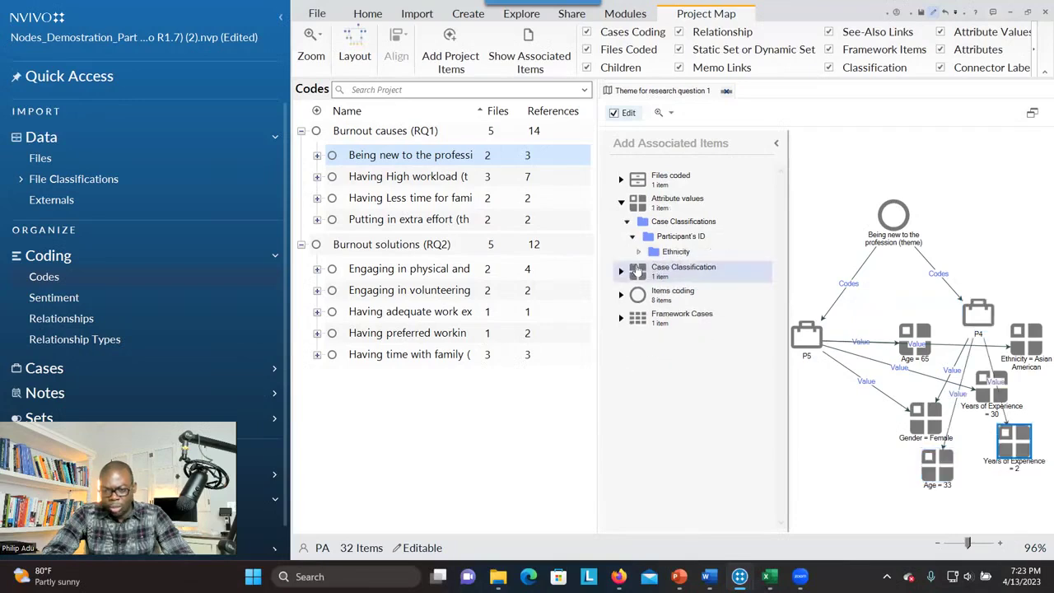
pyautogui.click(639, 251)
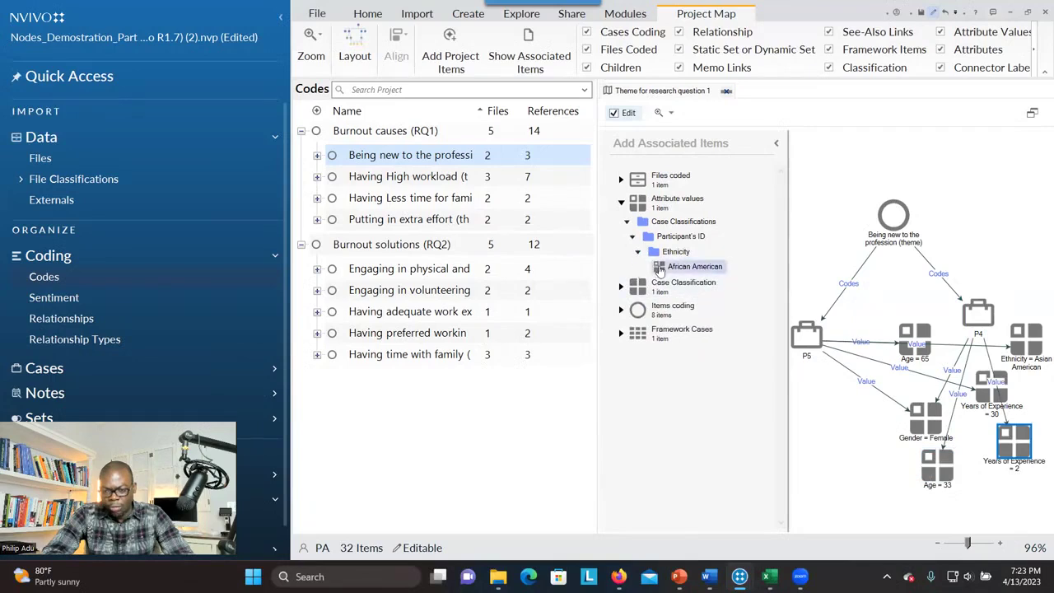
pyautogui.doubleClick(663, 268)
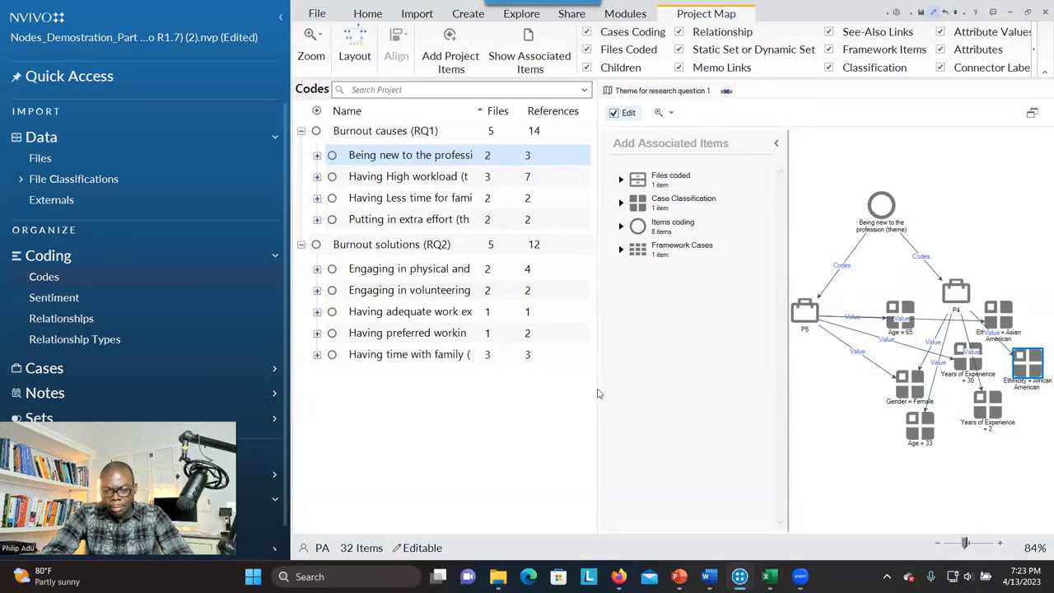
# Enlarge the map area by narrowing the code list and associated items, and move the theme above case P4.
pyautogui.moveTo(597, 389); pyautogui.dragTo(461, 380)
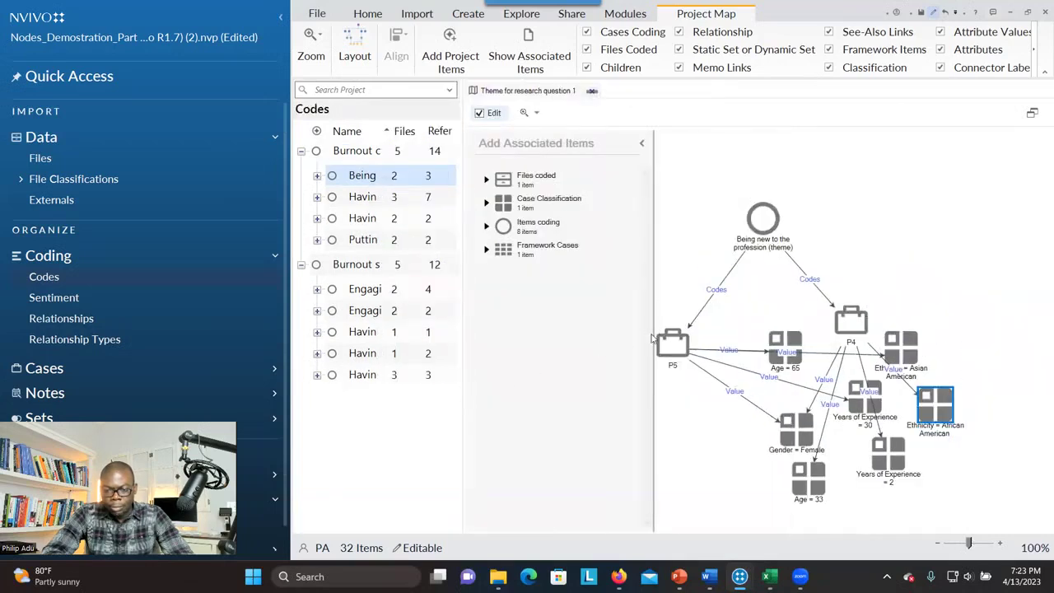
pyautogui.moveTo(650, 331); pyautogui.dragTo(602, 325)
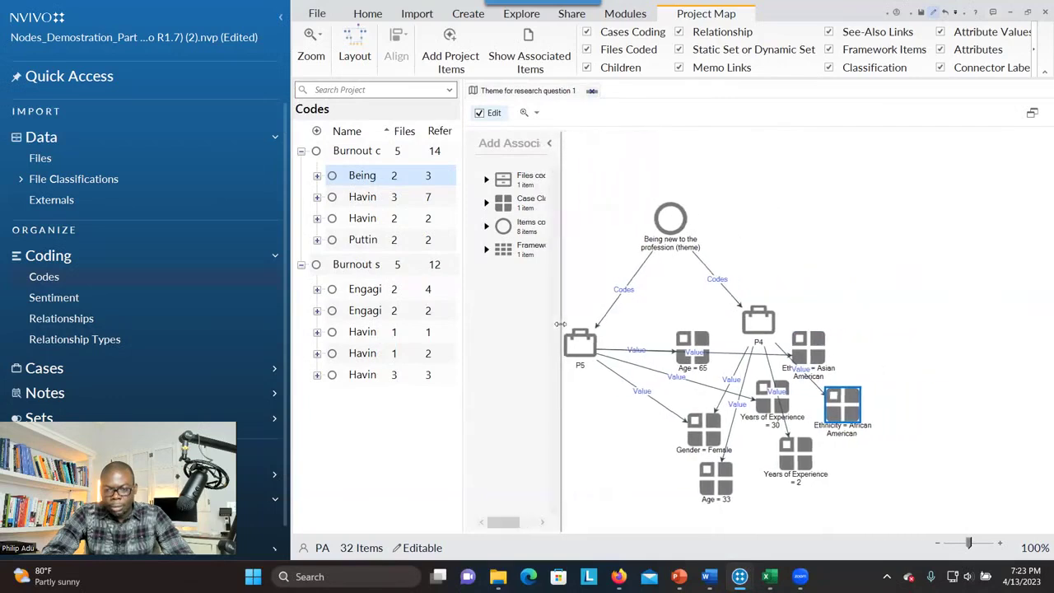
pyautogui.moveTo(730, 227); pyautogui.dragTo(827, 216)
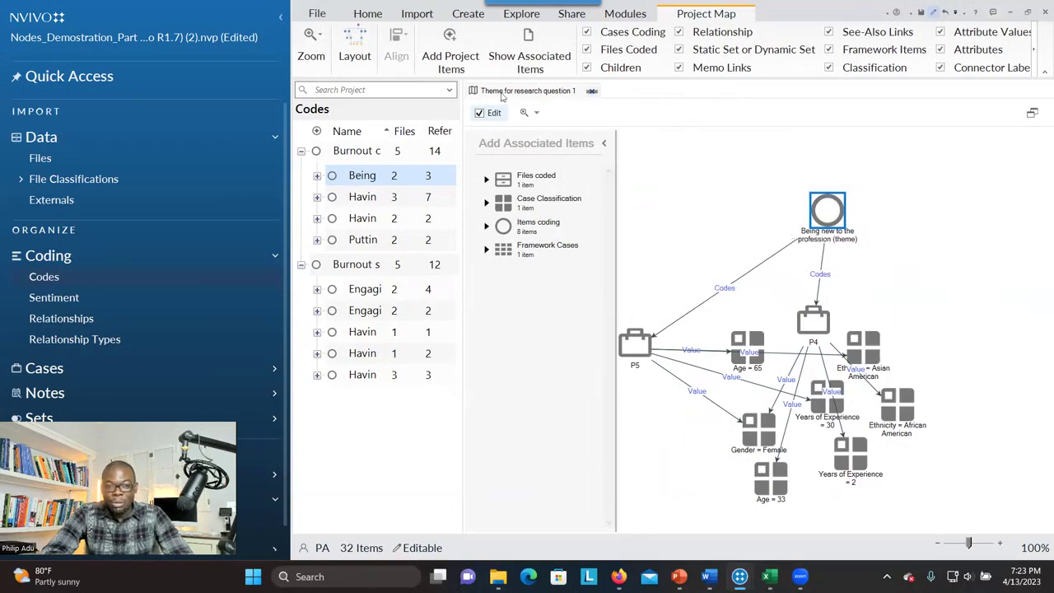
# Try the Layered Directed Graph layout on the map, rearrange it with the Hierarchical layout, and widen the map area.
pyautogui.click(356, 57)
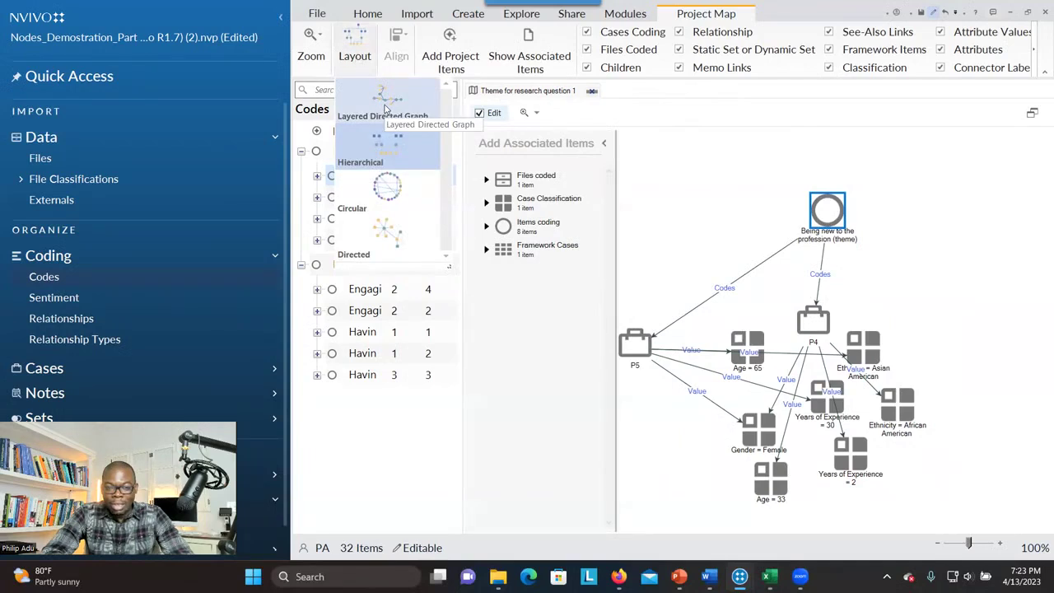
pyautogui.click(385, 108)
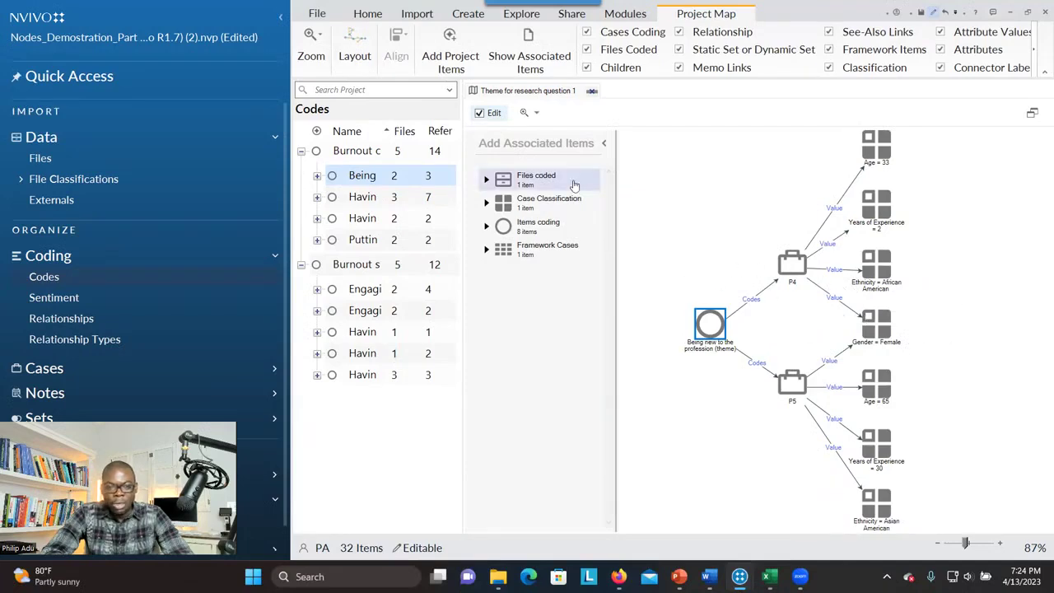
pyautogui.click(363, 62)
pyautogui.click(375, 158)
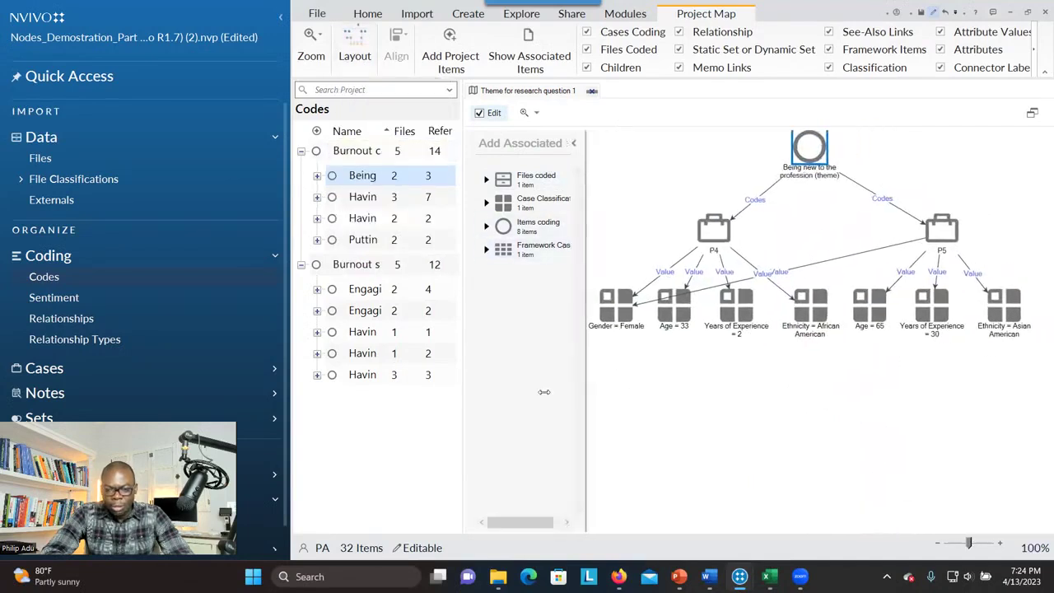
pyautogui.moveTo(616, 394); pyautogui.dragTo(539, 394)
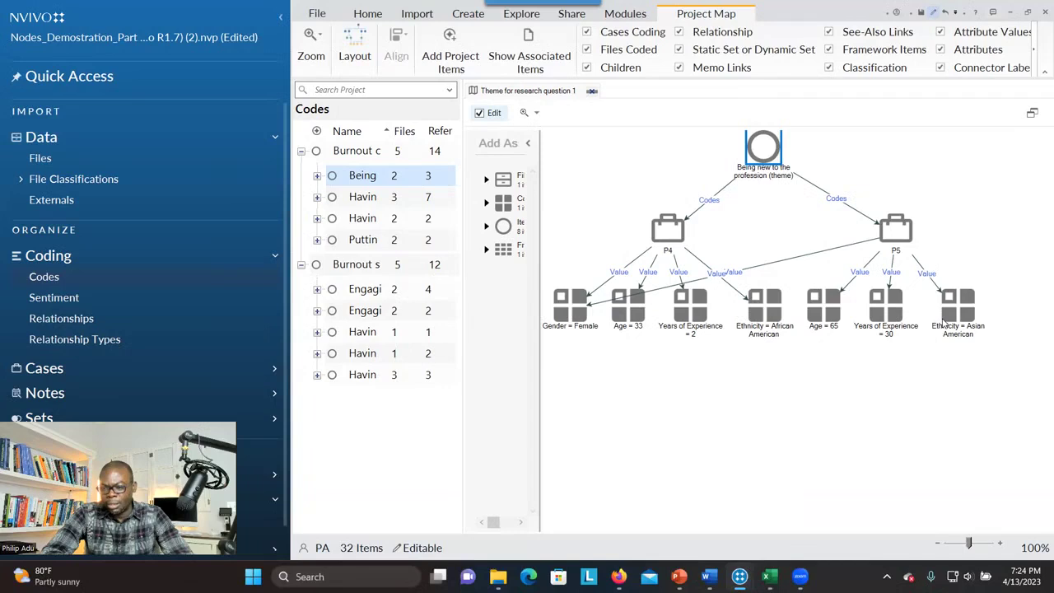
pyautogui.click(756, 285)
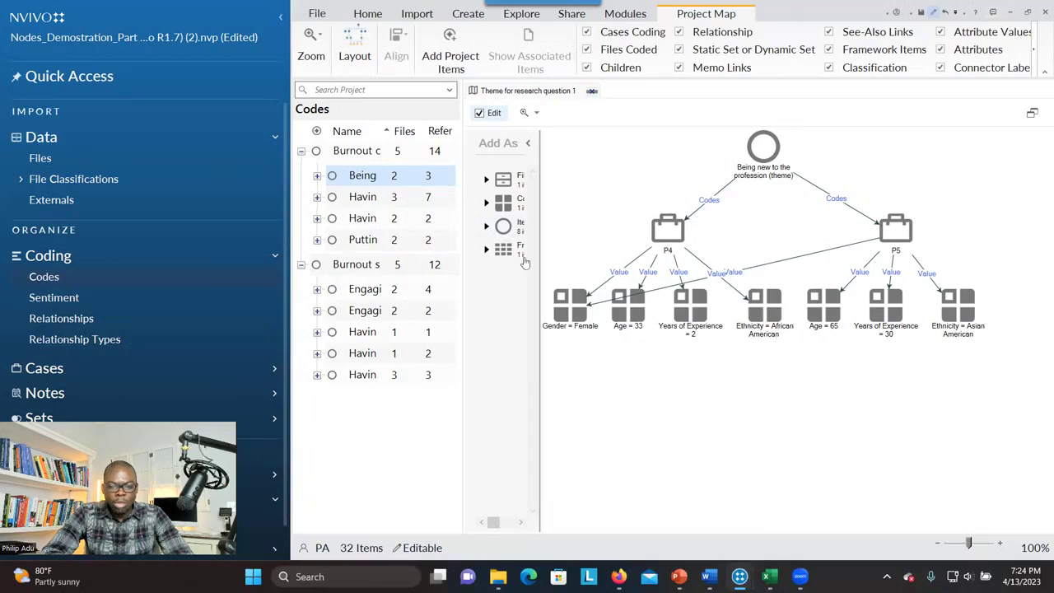
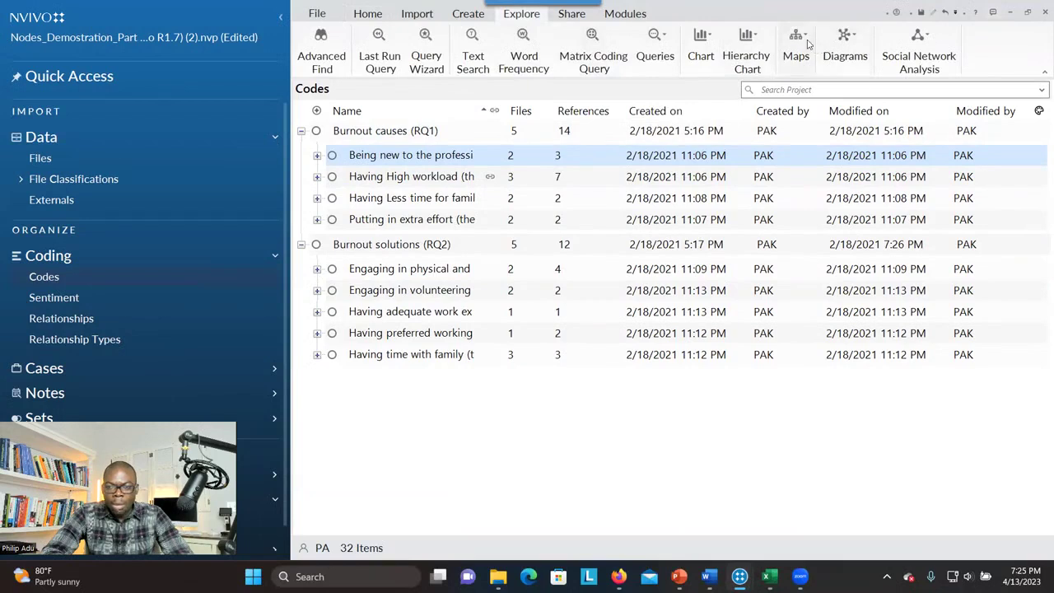
# Create a new project map named "Theme for research question two".
pyautogui.click(814, 82)
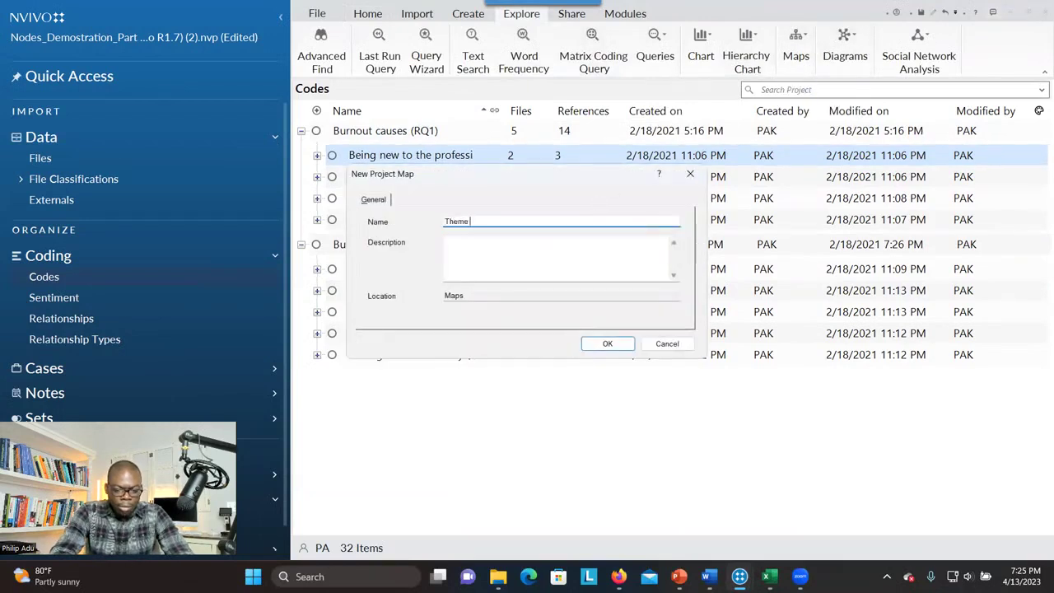
pyautogui.write('Theme for research ques')
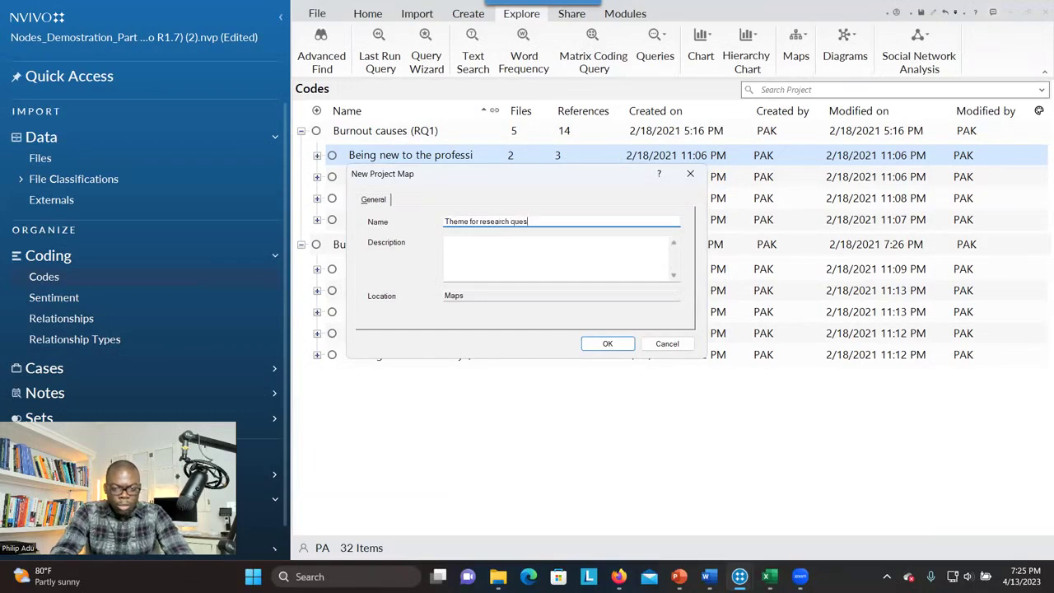
pyautogui.write('tion two')
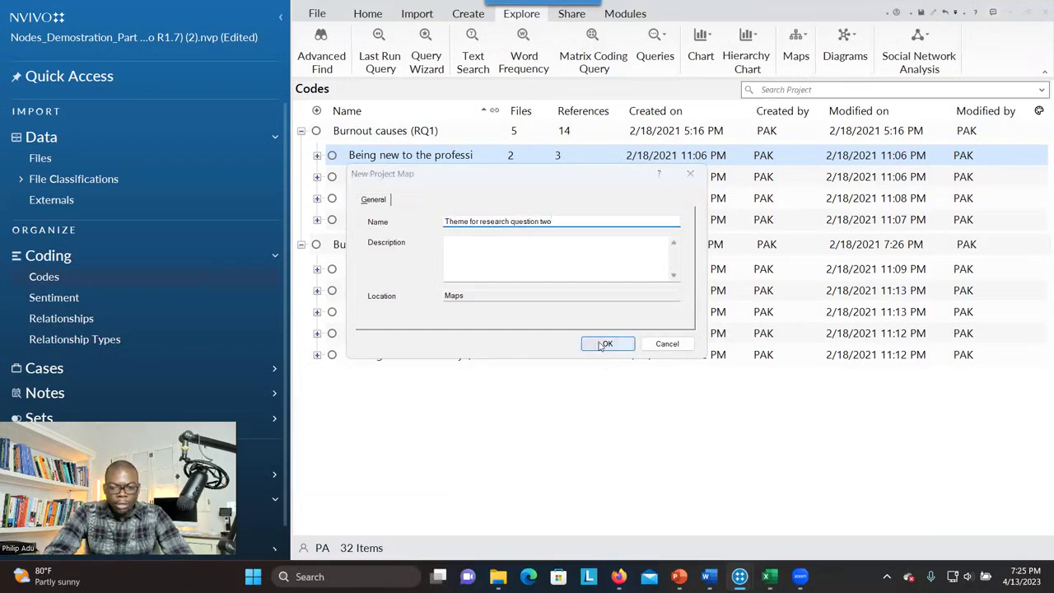
pyautogui.click(607, 344)
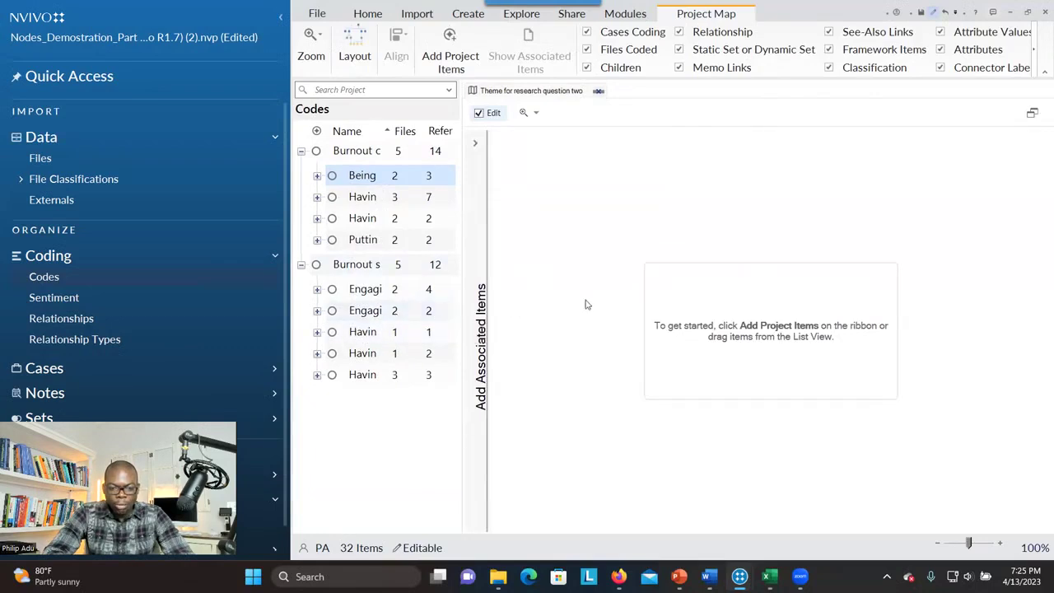
# Add the "Engaging in volunteering (theme)" code and its associated coding cases P4 and P5 to the new map, with the cases spread below it.
pyautogui.moveTo(378, 320); pyautogui.dragTo(694, 224)
pyautogui.rightClick(693, 224)
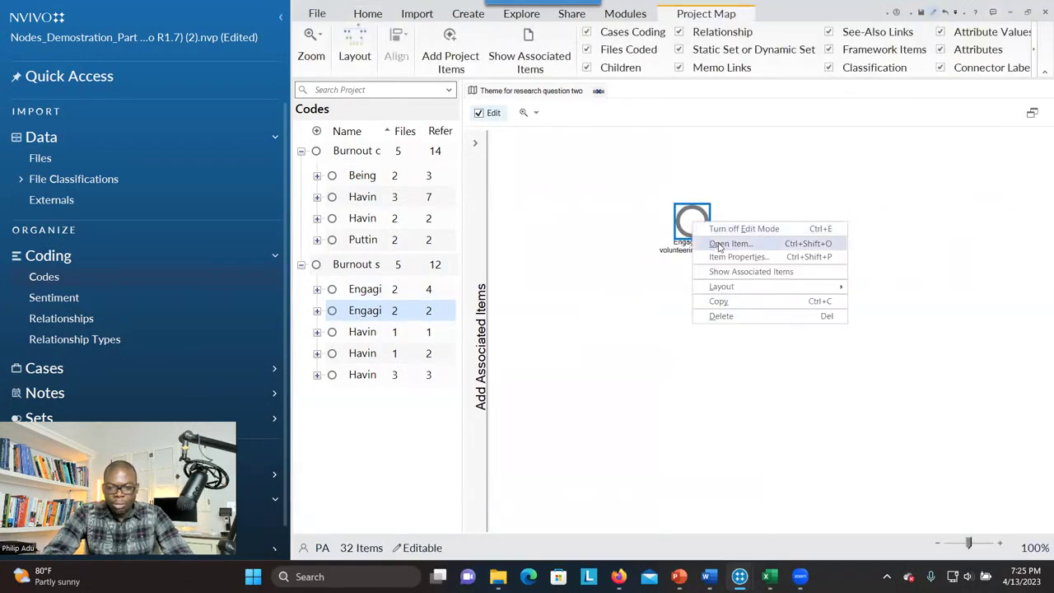
pyautogui.click(715, 271)
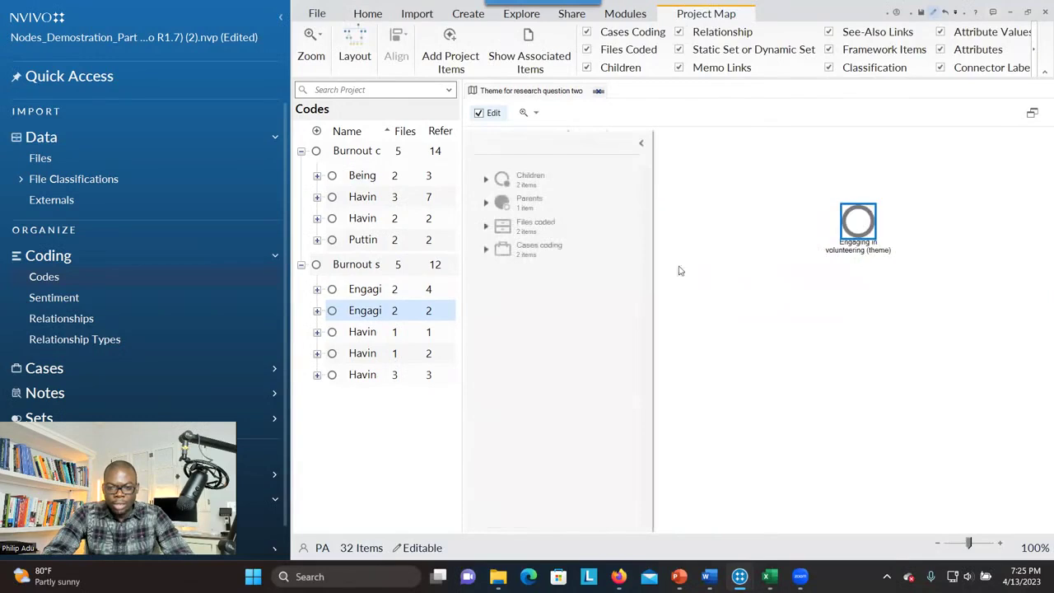
pyautogui.click(486, 249)
pyautogui.doubleClick(514, 284)
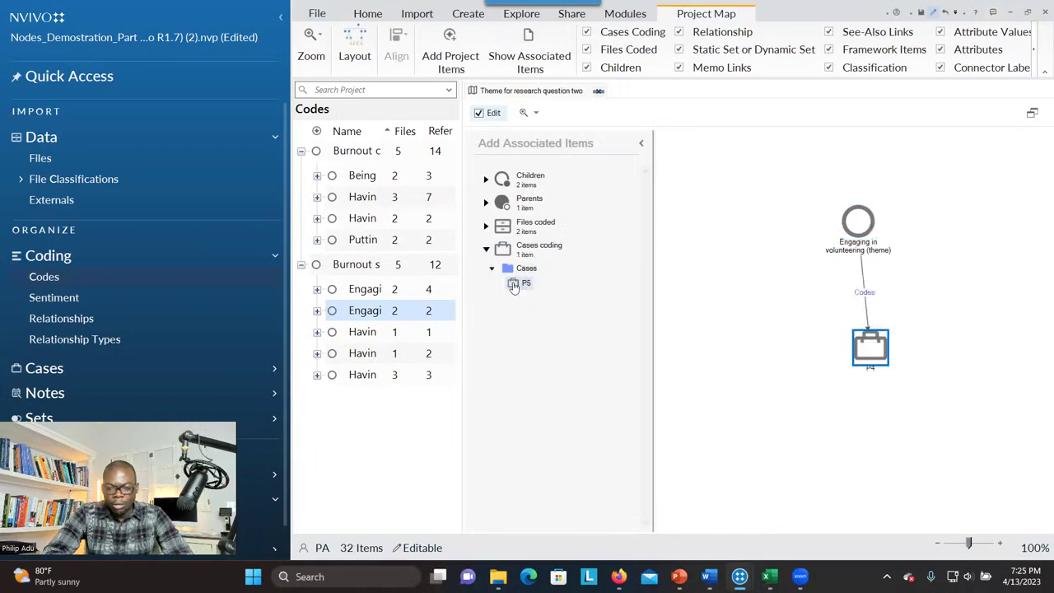
pyautogui.doubleClick(514, 284)
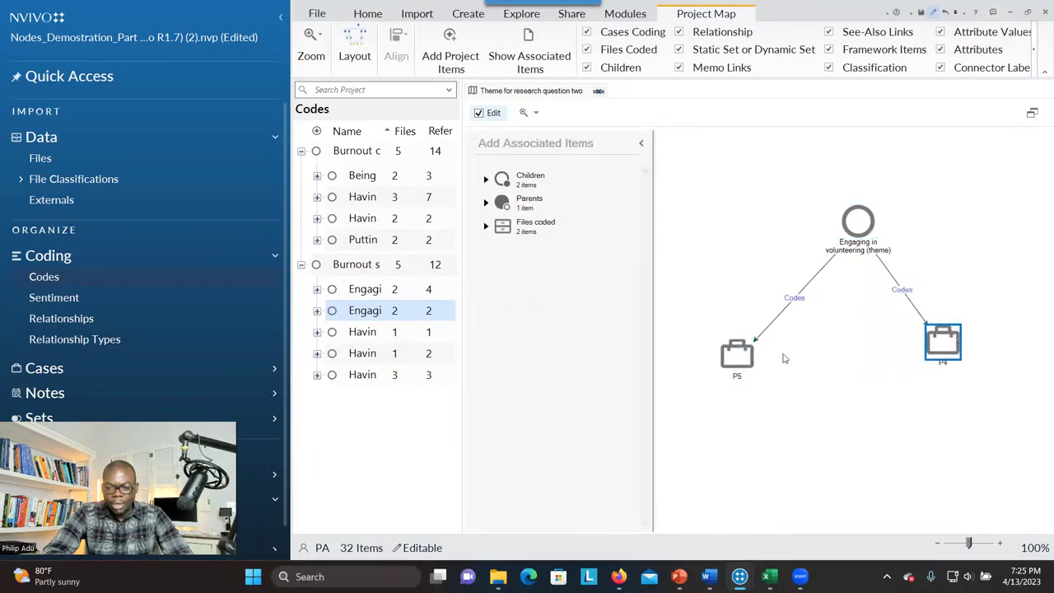
# Show case P5's associated items and add its attribute value Age 65 to the research question two map.
pyautogui.rightClick(738, 359)
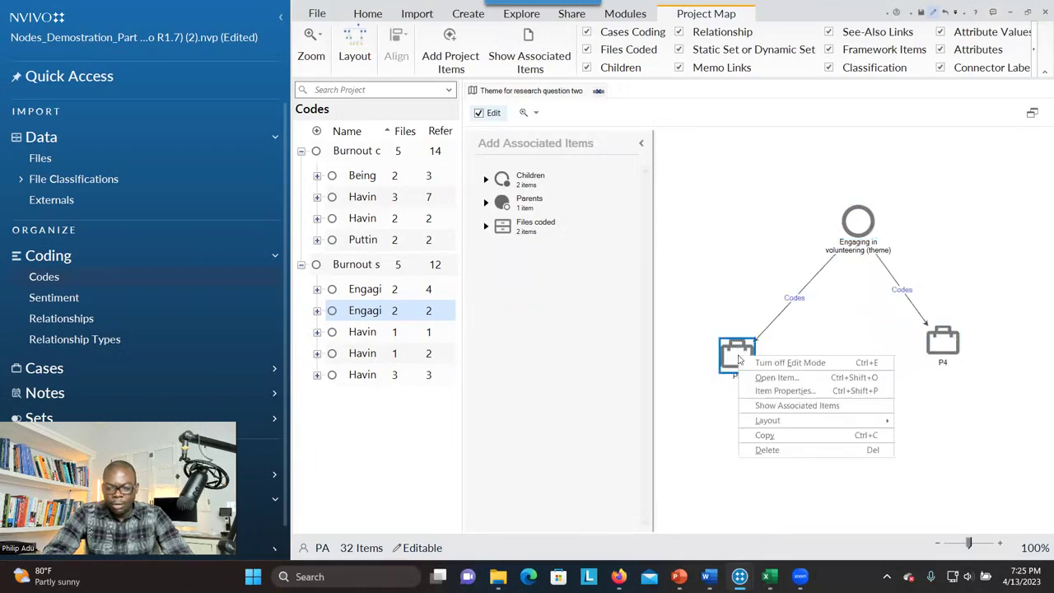
pyautogui.click(761, 406)
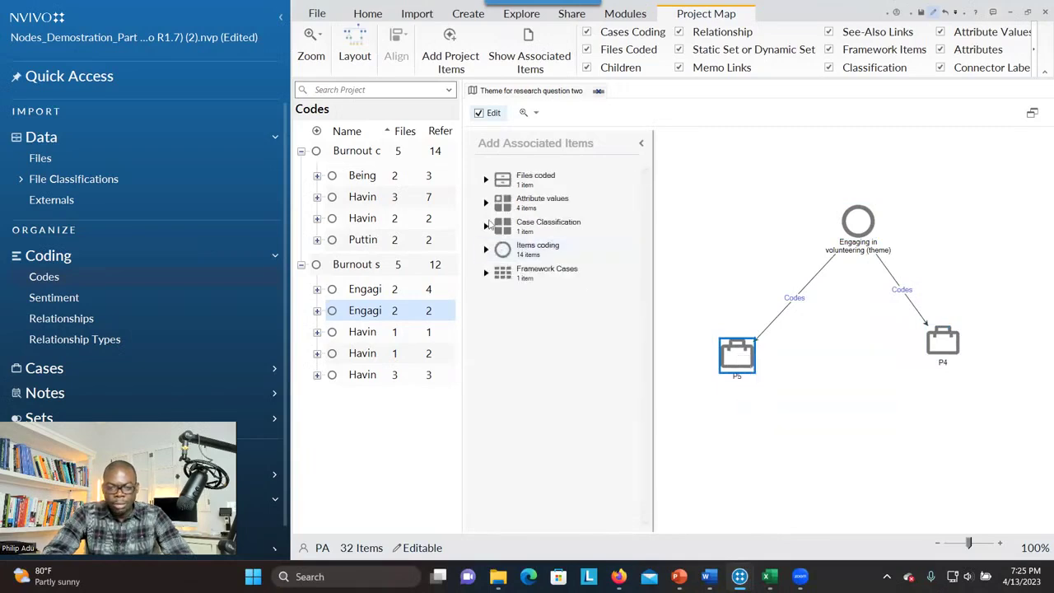
pyautogui.click(485, 202)
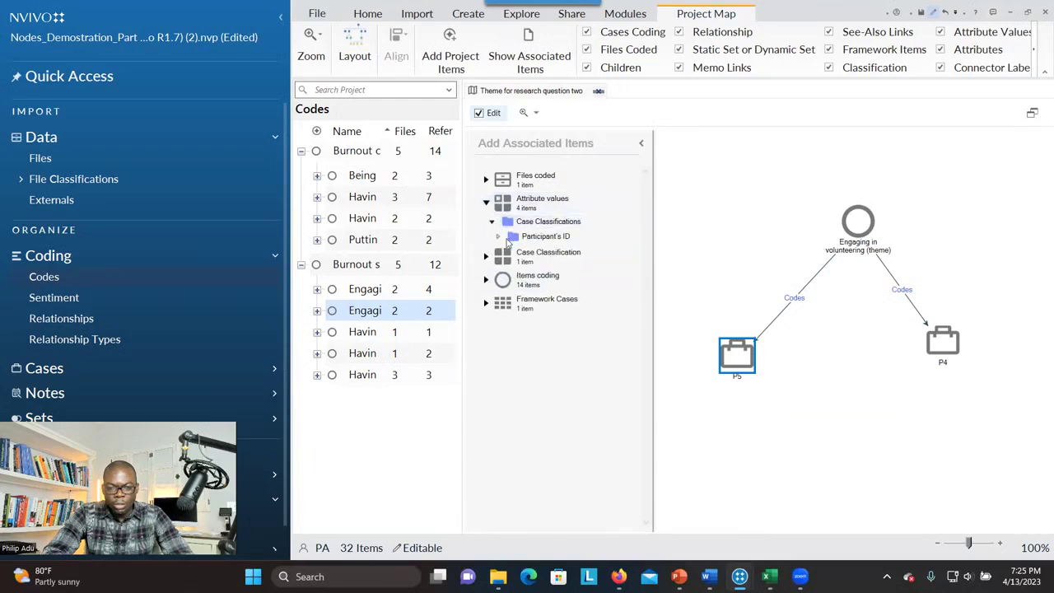
pyautogui.click(498, 236)
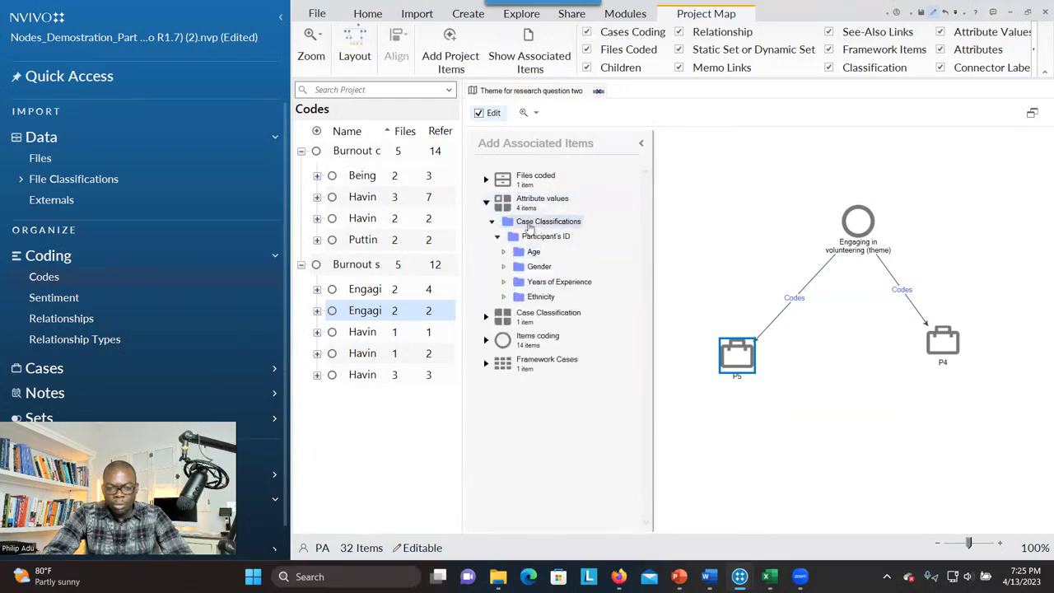
pyautogui.click(504, 252)
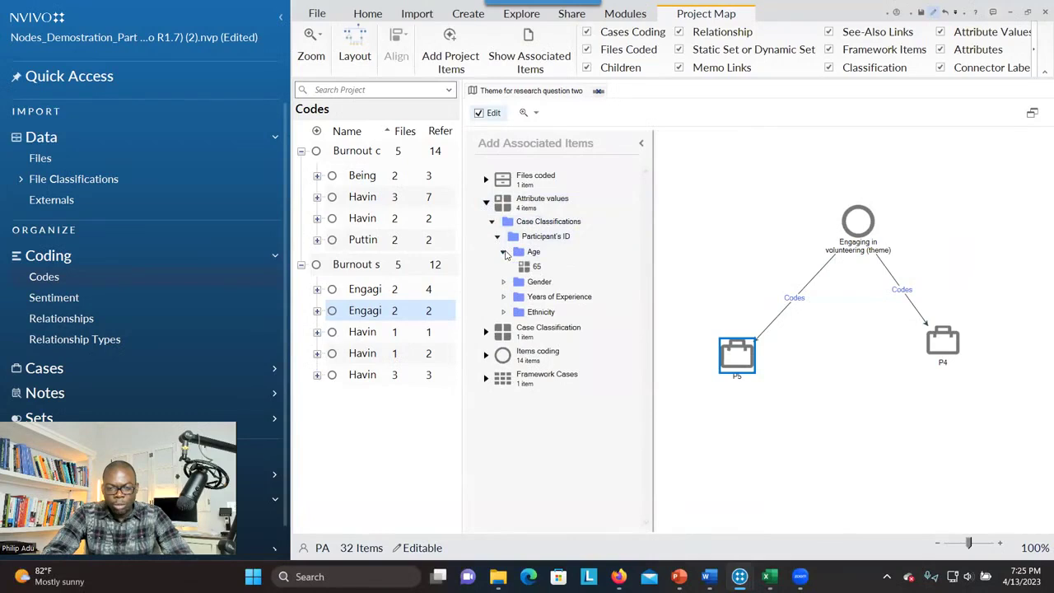
pyautogui.doubleClick(532, 266)
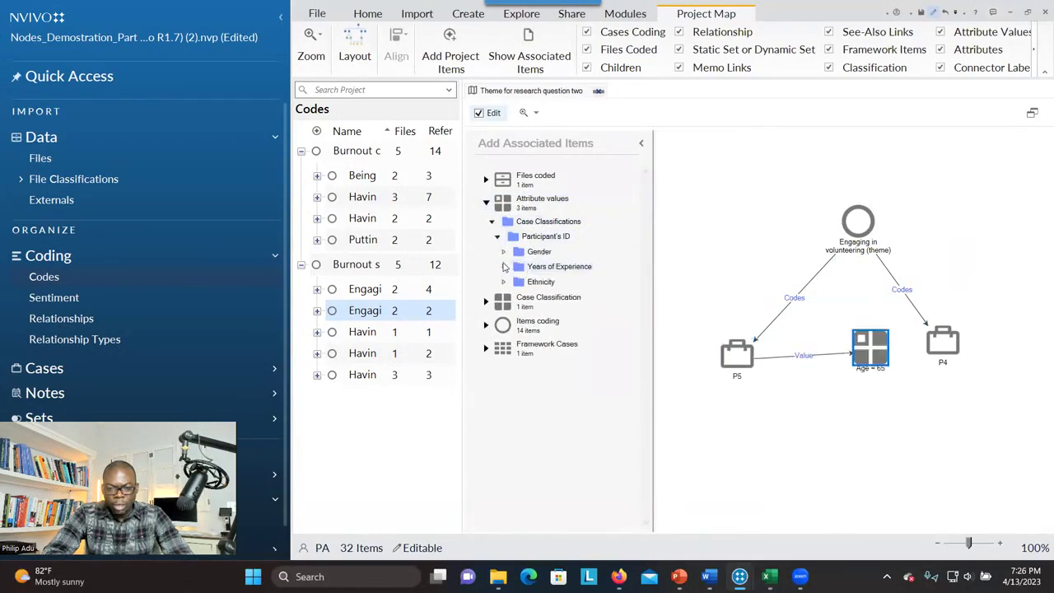
# Add case P5's attribute values Gender Female, Years of Experience 30 and Ethnicity Asian American to the map.
pyautogui.click(503, 252)
pyautogui.doubleClick(506, 266)
pyautogui.click(504, 266)
pyautogui.doubleClick(531, 281)
pyautogui.click(504, 251)
pyautogui.doubleClick(528, 268)
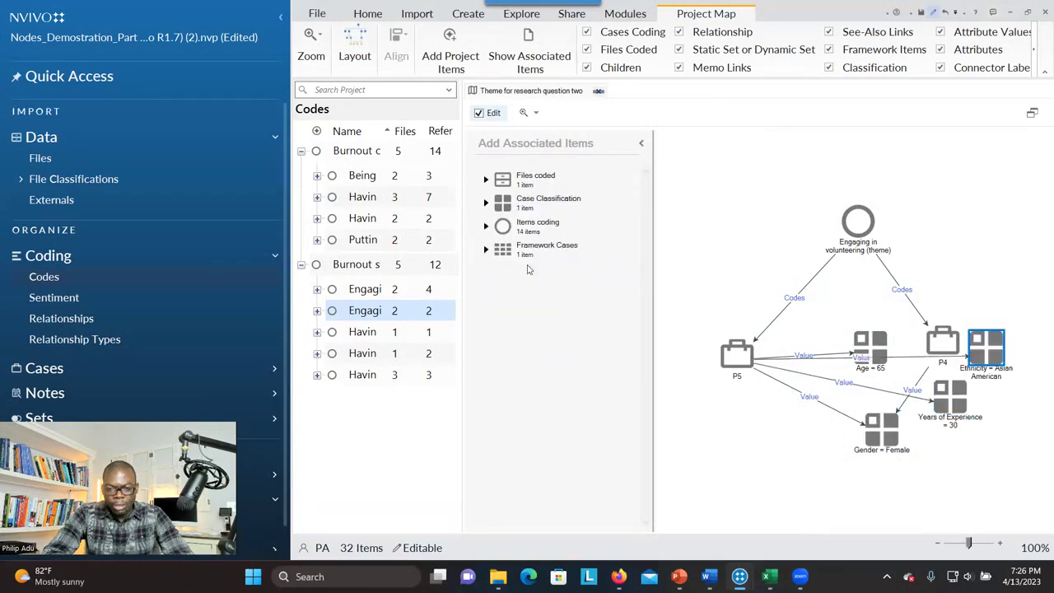
# Show case P4's associated items and add its attribute values Age 33, Years of Experience 2 and Ethnicity African American to the map.
pyautogui.click(942, 346)
pyautogui.rightClick(942, 346)
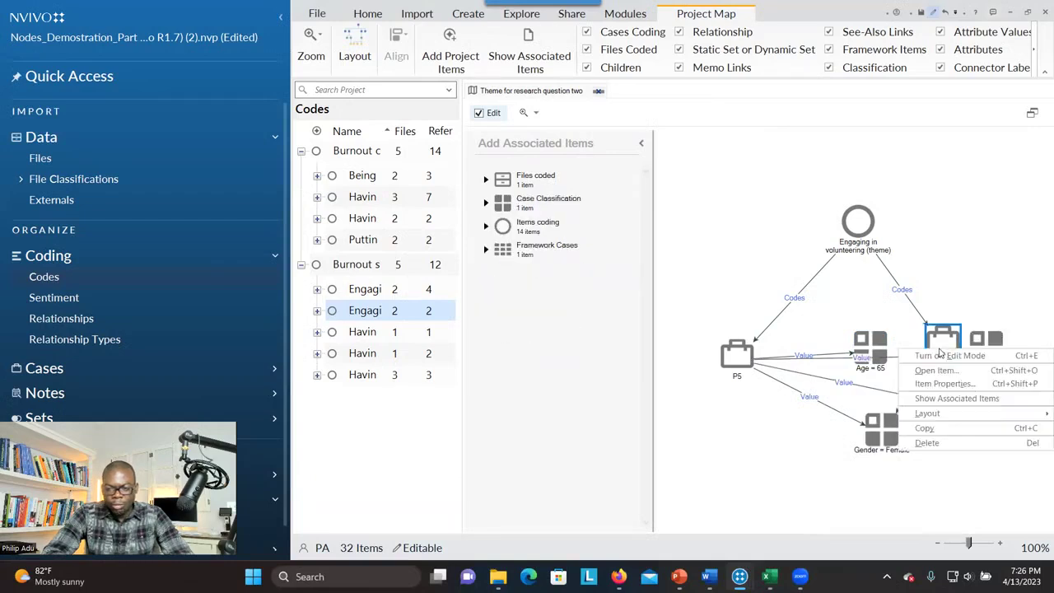
pyautogui.moveTo(929, 414)
pyautogui.click(832, 423)
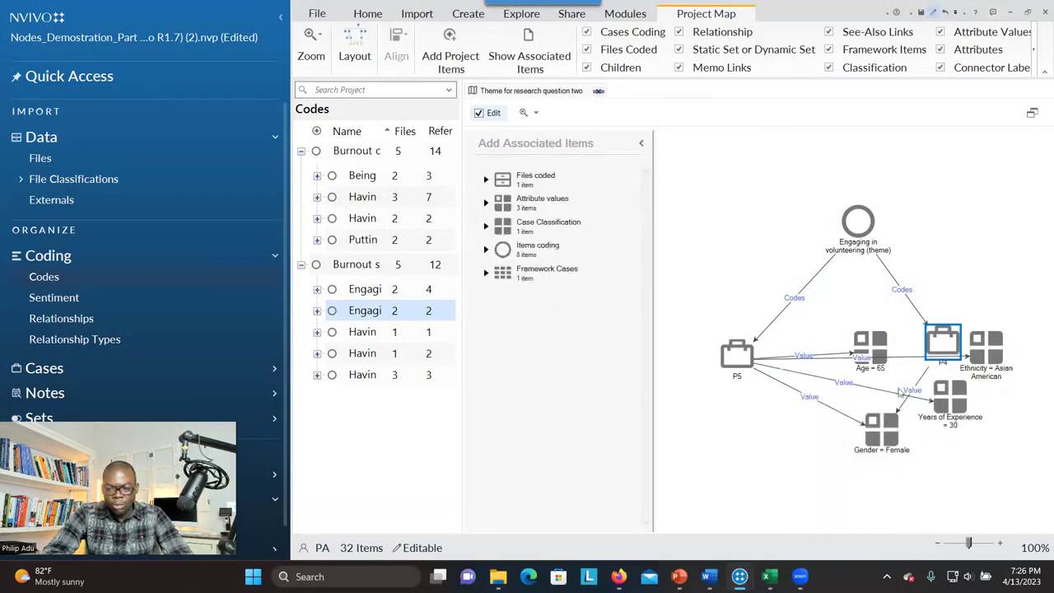
pyautogui.click(486, 202)
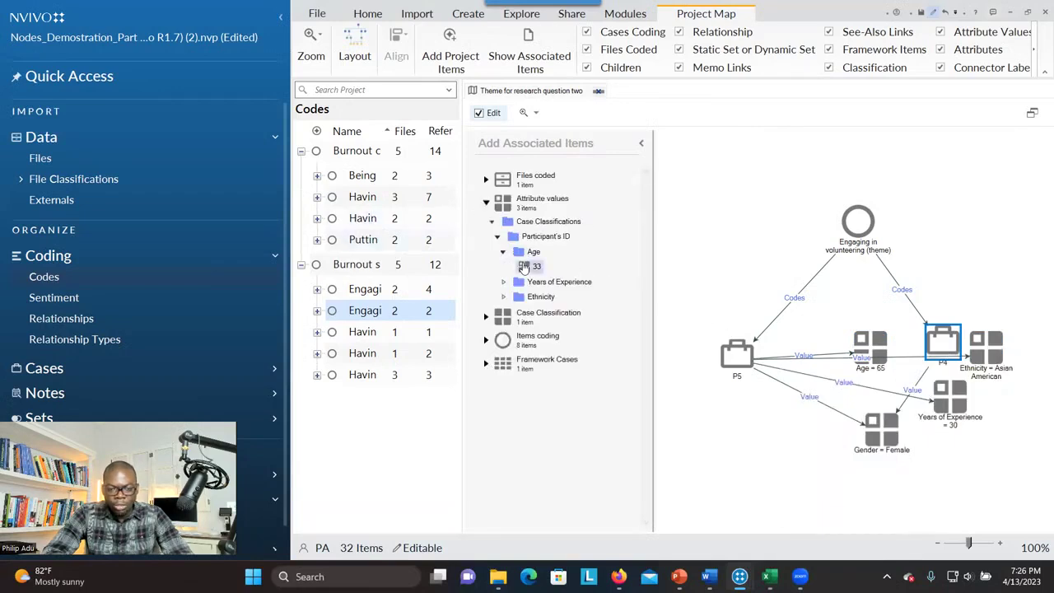
pyautogui.doubleClick(529, 268)
pyautogui.doubleClick(529, 268)
pyautogui.doubleClick(532, 268)
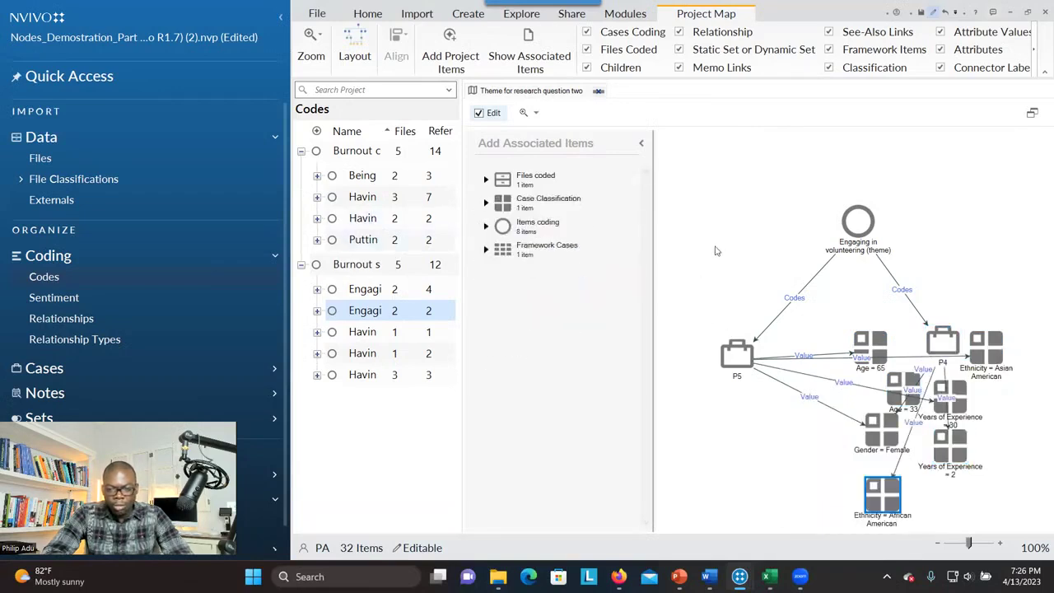
# Try the Layered Directed Graph and Circular layouts on the map and arrange it in the Hierarchical layout.
pyautogui.click(362, 64)
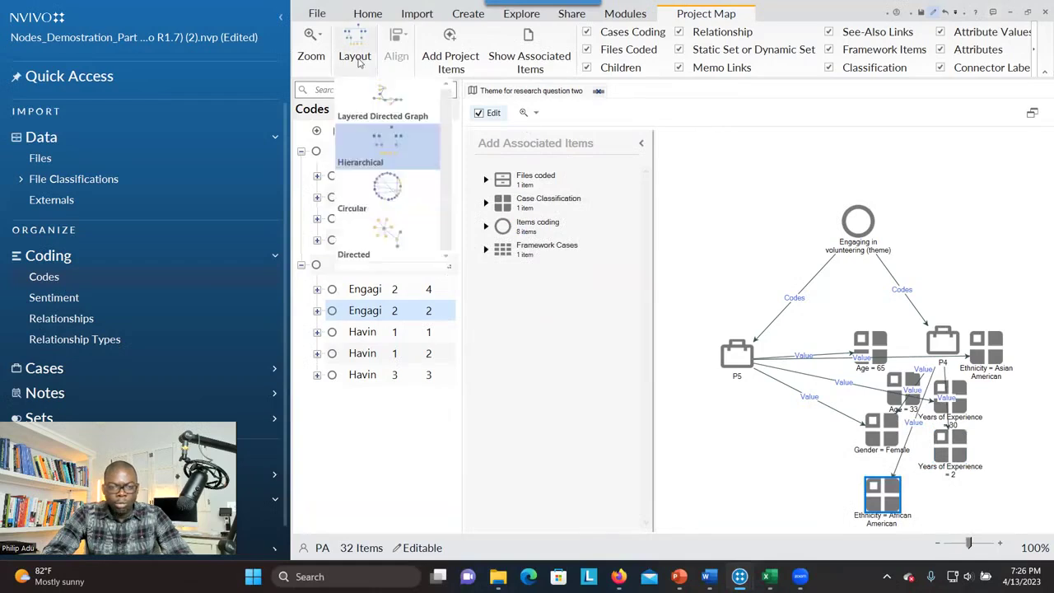
pyautogui.click(387, 97)
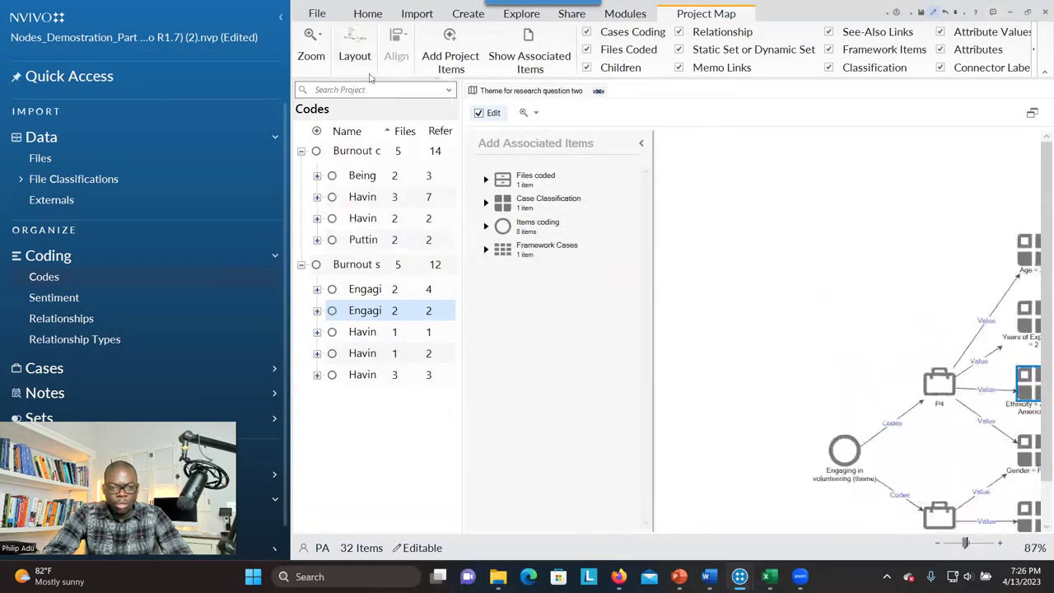
pyautogui.click(355, 50)
pyautogui.click(366, 97)
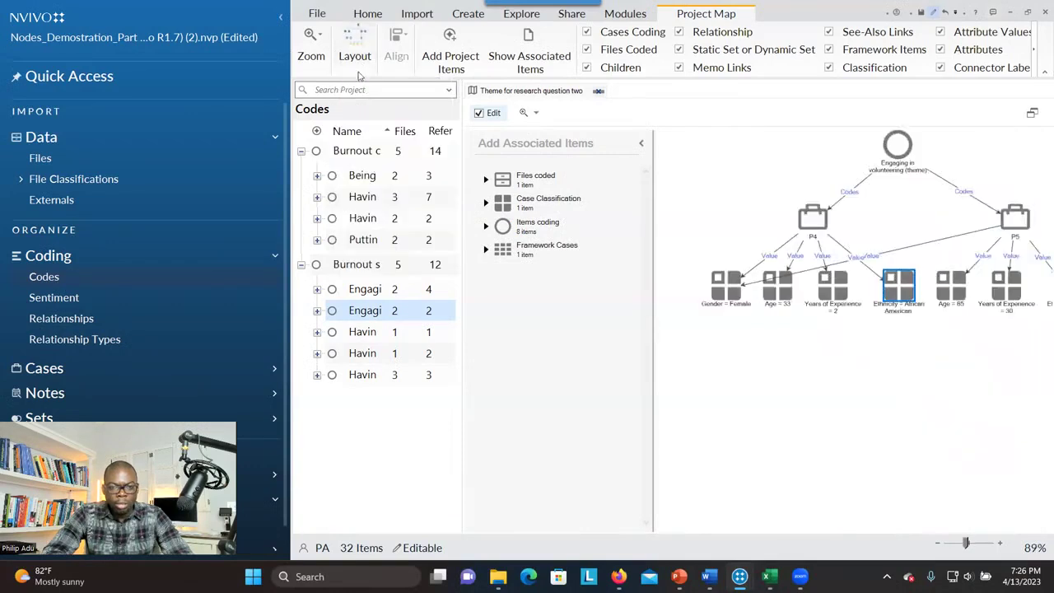
pyautogui.click(356, 57)
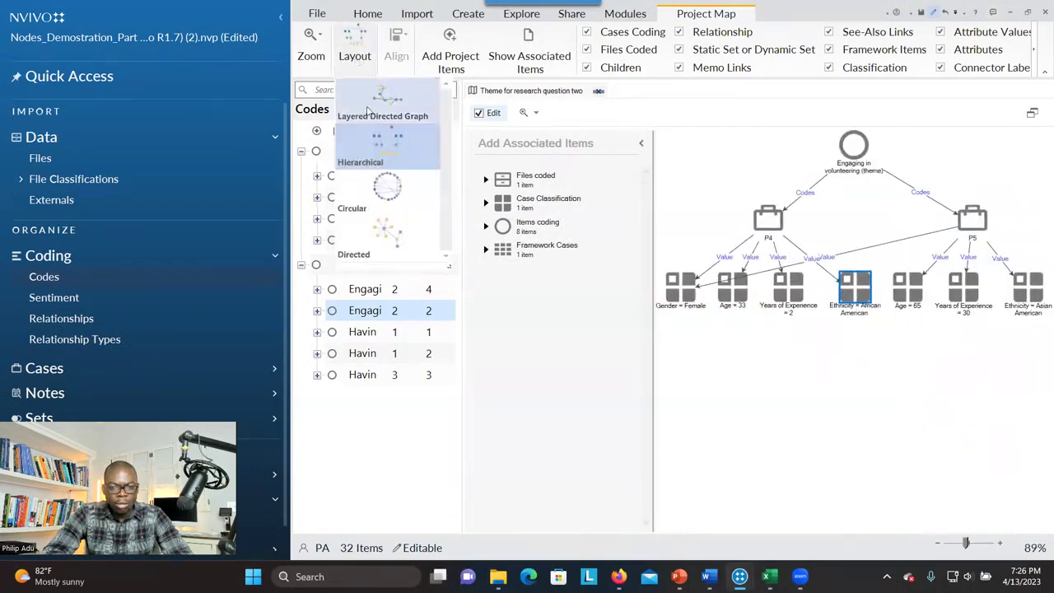
pyautogui.click(379, 119)
pyautogui.click(360, 62)
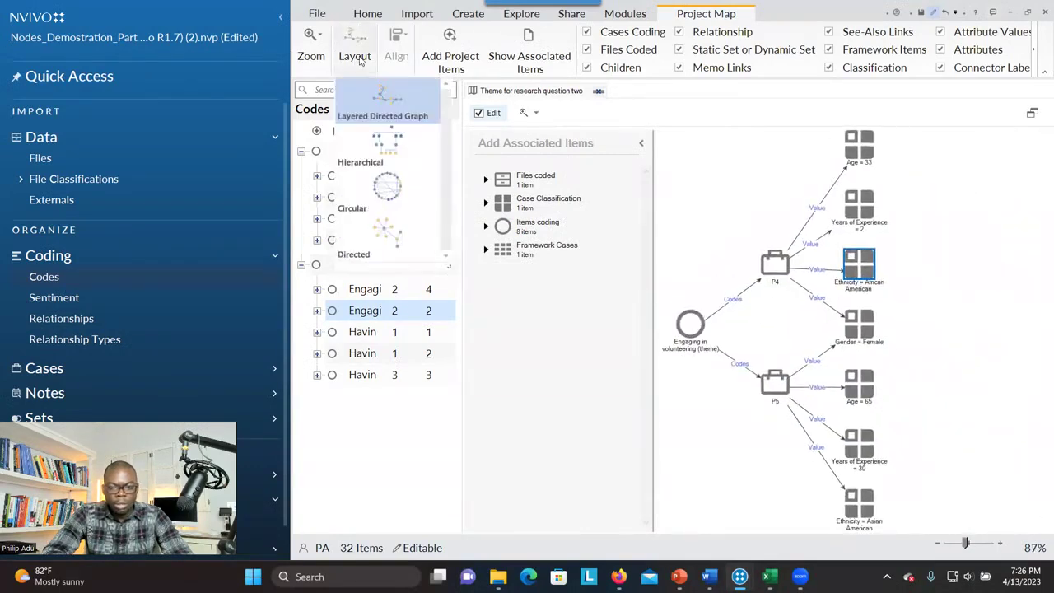
pyautogui.click(383, 195)
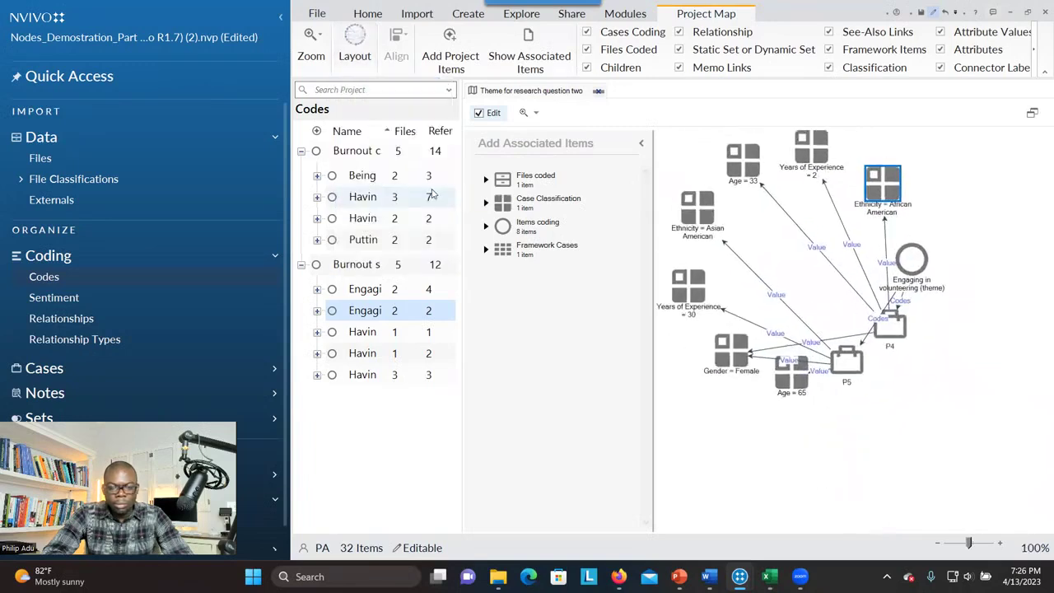
# Start exporting the map as a JPEG file and cancel without saving.
pyautogui.rightClick(751, 187)
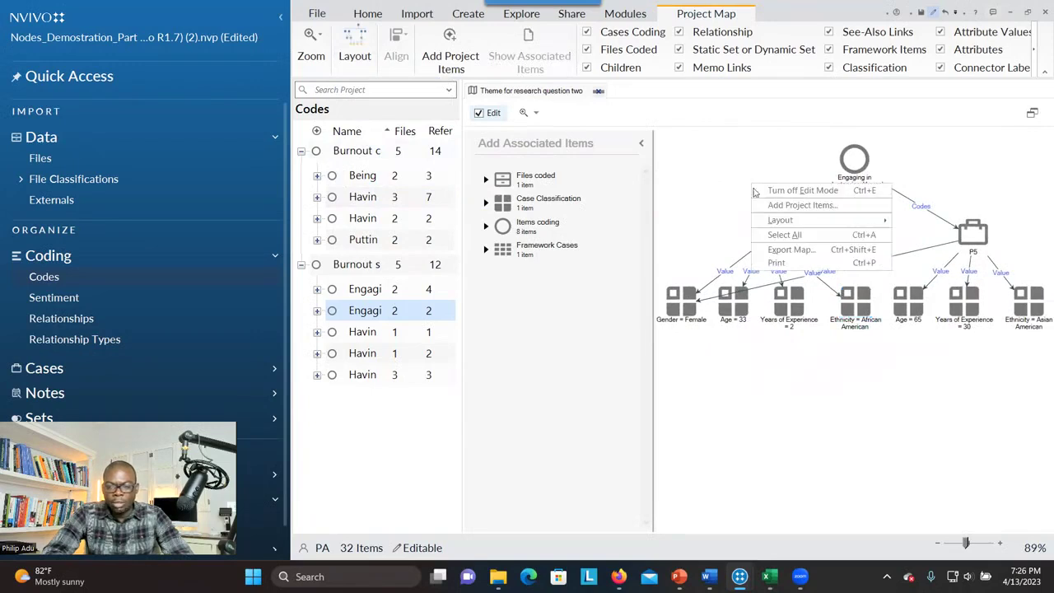
pyautogui.click(789, 249)
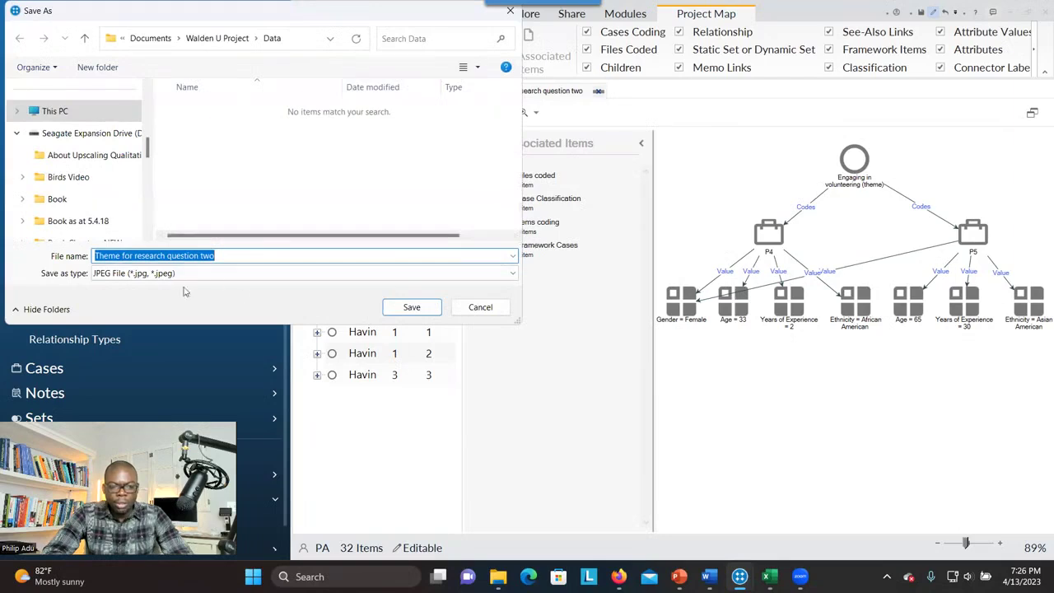
pyautogui.click(506, 13)
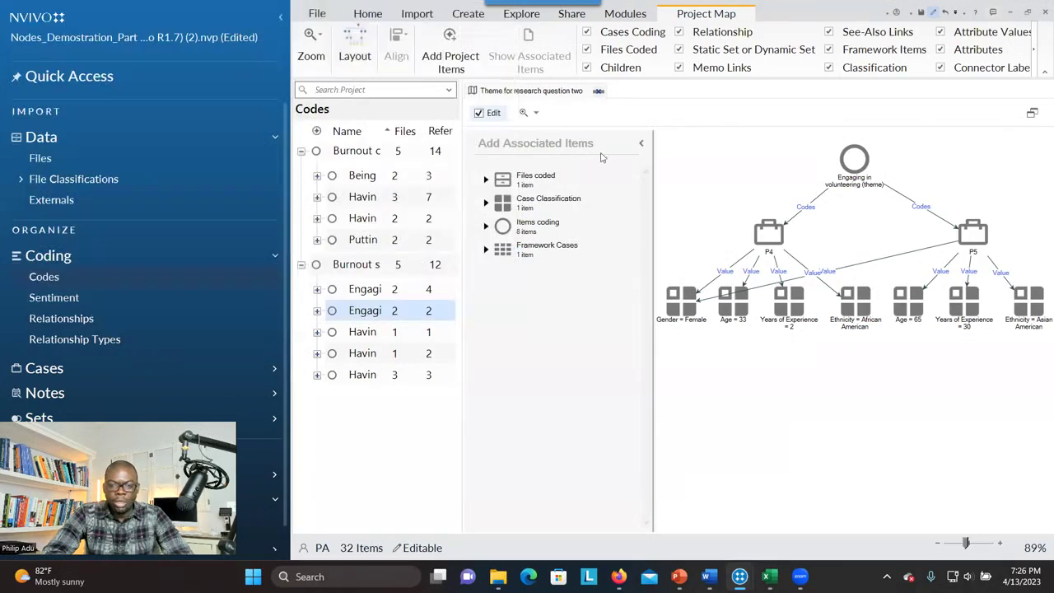
# Close the current map, then open the saved "Theme for research question 1" map to review it and close it again.
pyautogui.click(599, 91)
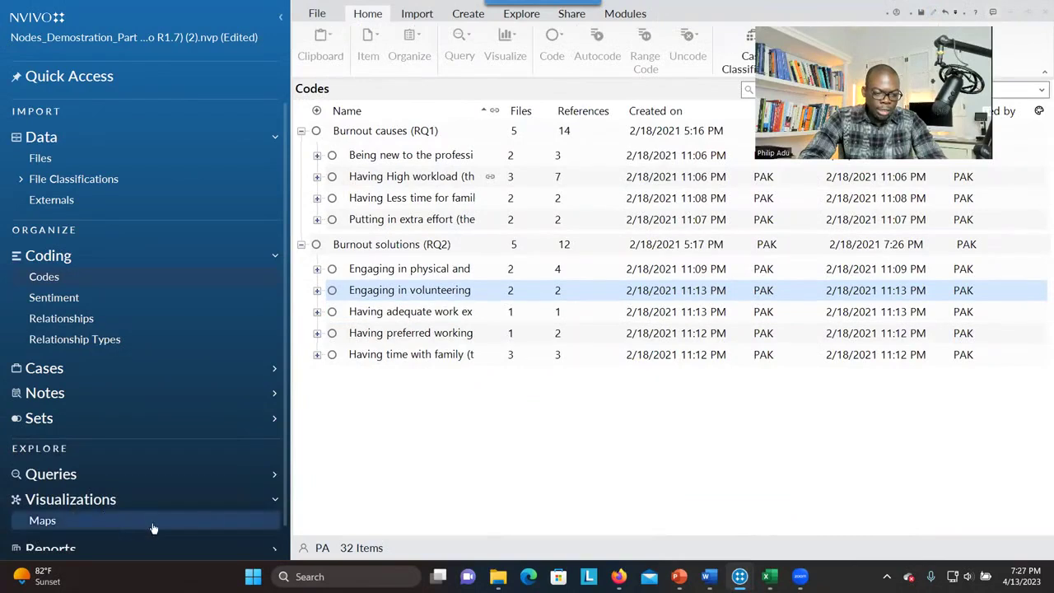
pyautogui.click(138, 531)
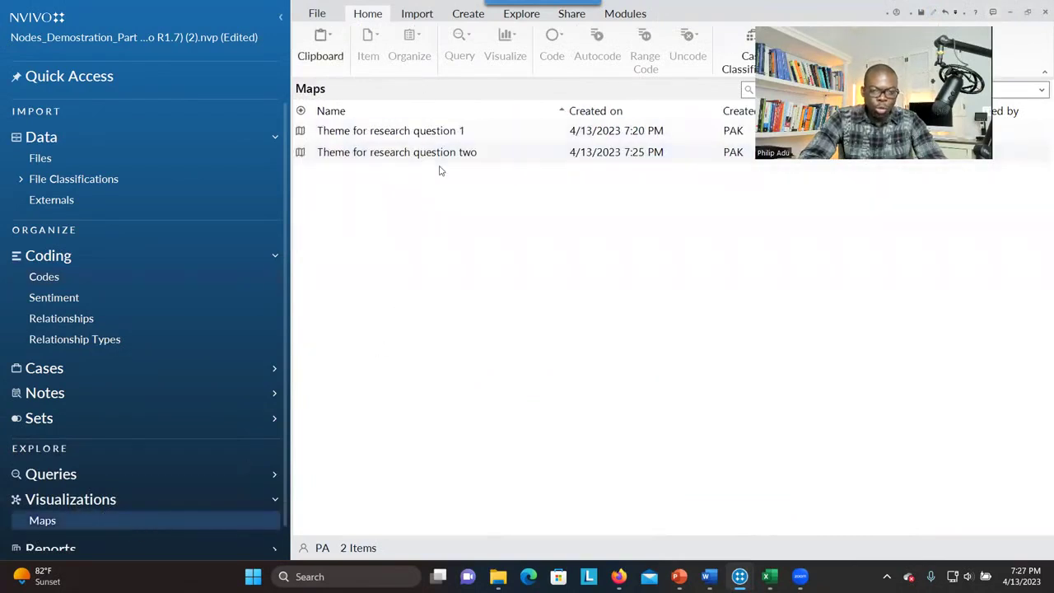
pyautogui.click(451, 134)
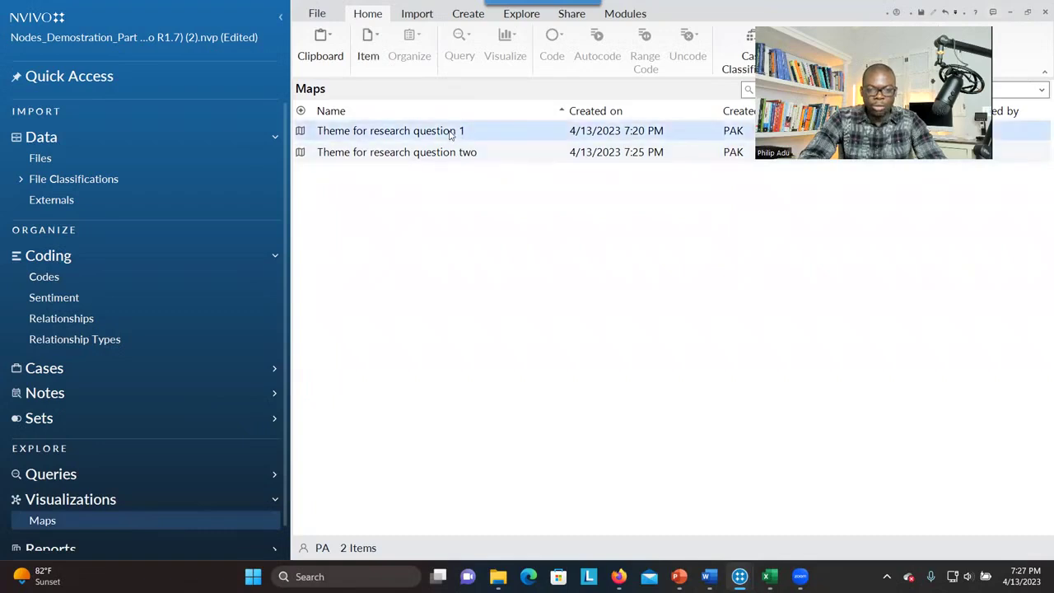
pyautogui.doubleClick(450, 134)
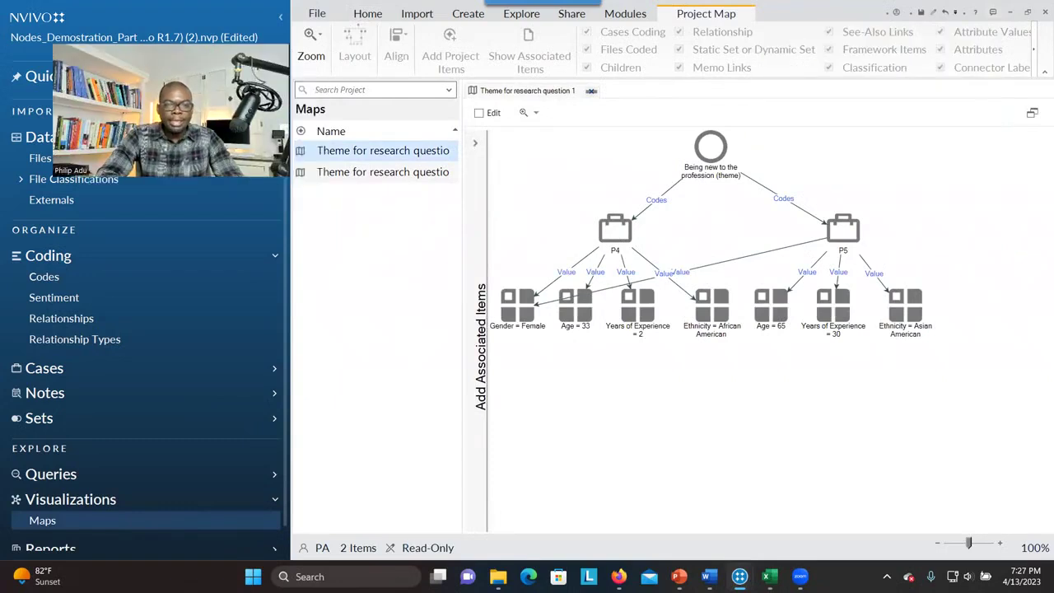
pyautogui.click(591, 91)
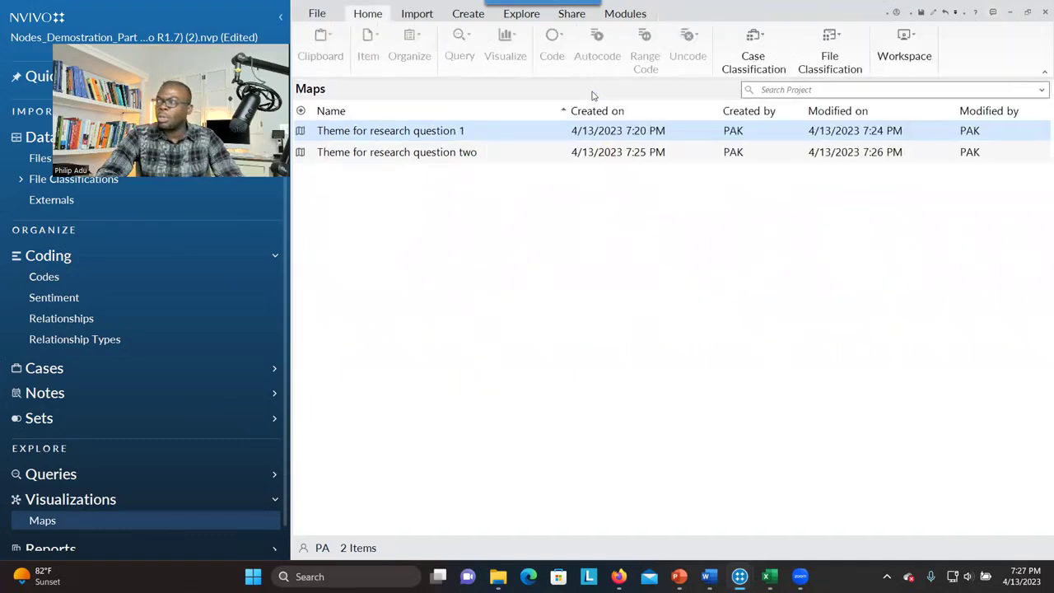
# Start a word frequency query on selected project items and try including files P1 and P2.
pyautogui.click(519, 15)
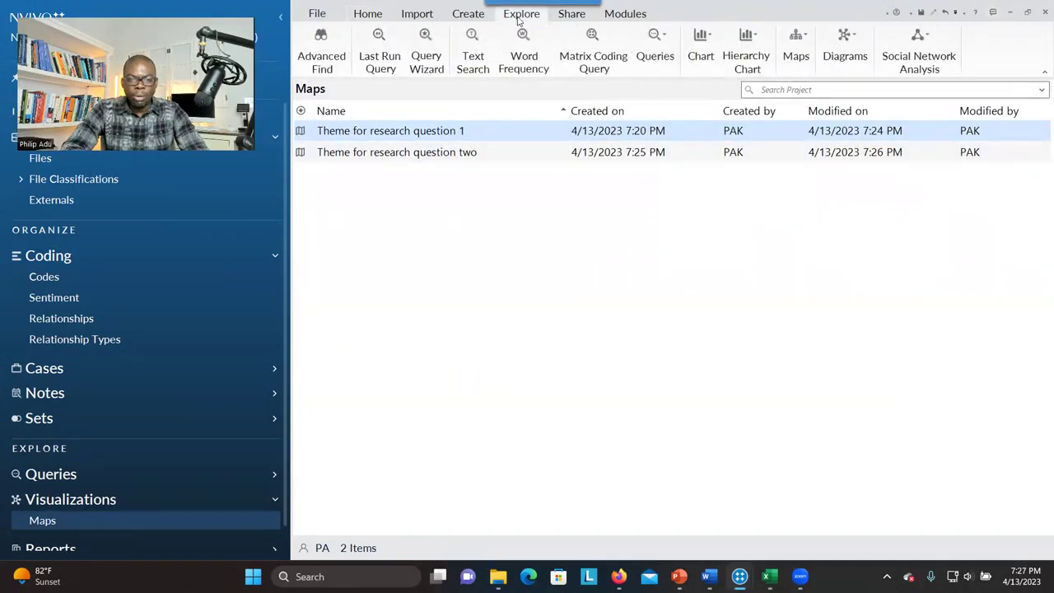
pyautogui.click(524, 63)
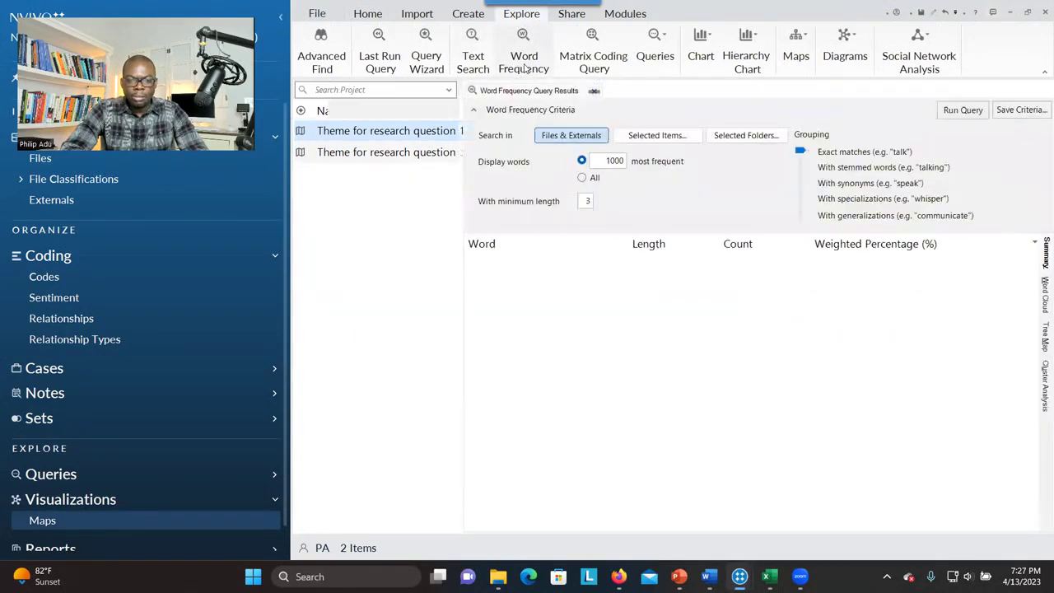
pyautogui.click(657, 136)
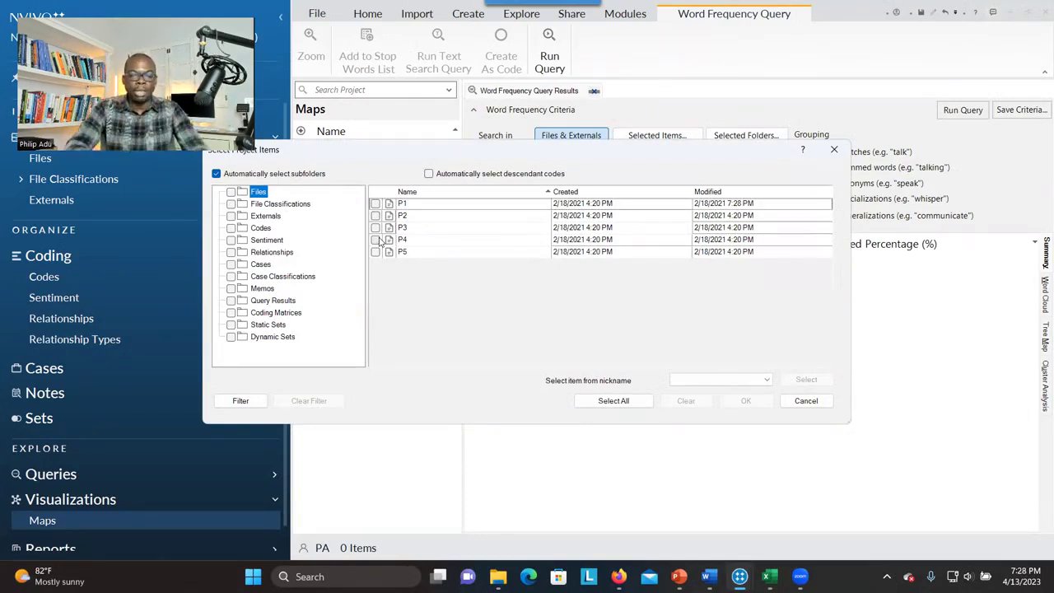
pyautogui.click(376, 203)
pyautogui.click(376, 215)
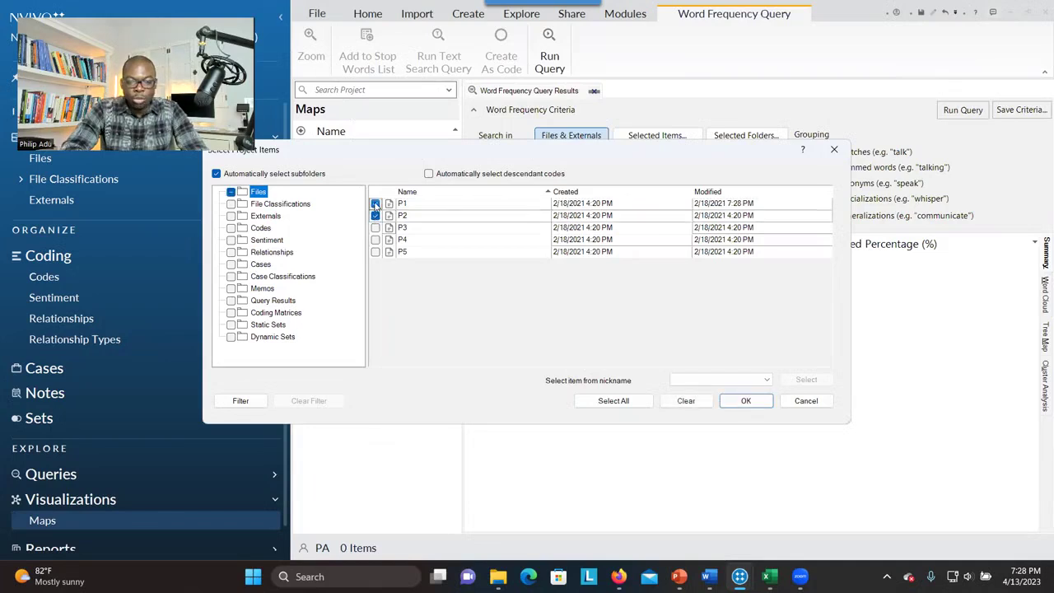
# Limit the word frequency query to the four theme codes under Burnout causes (RQ1) and run it.
pyautogui.click(336, 230)
pyautogui.click(374, 203)
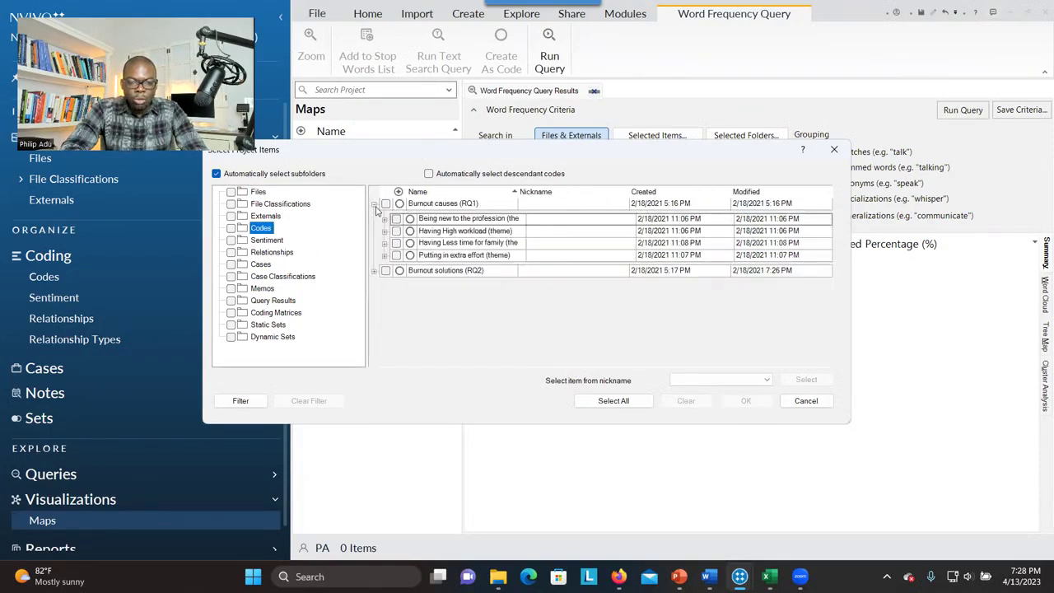
pyautogui.click(396, 218)
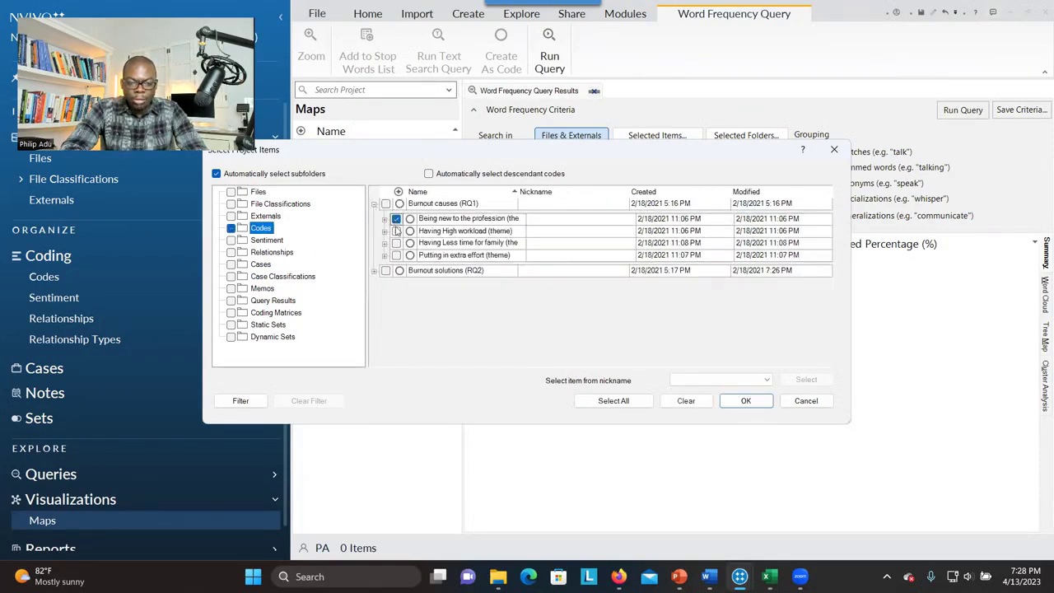
pyautogui.click(396, 243)
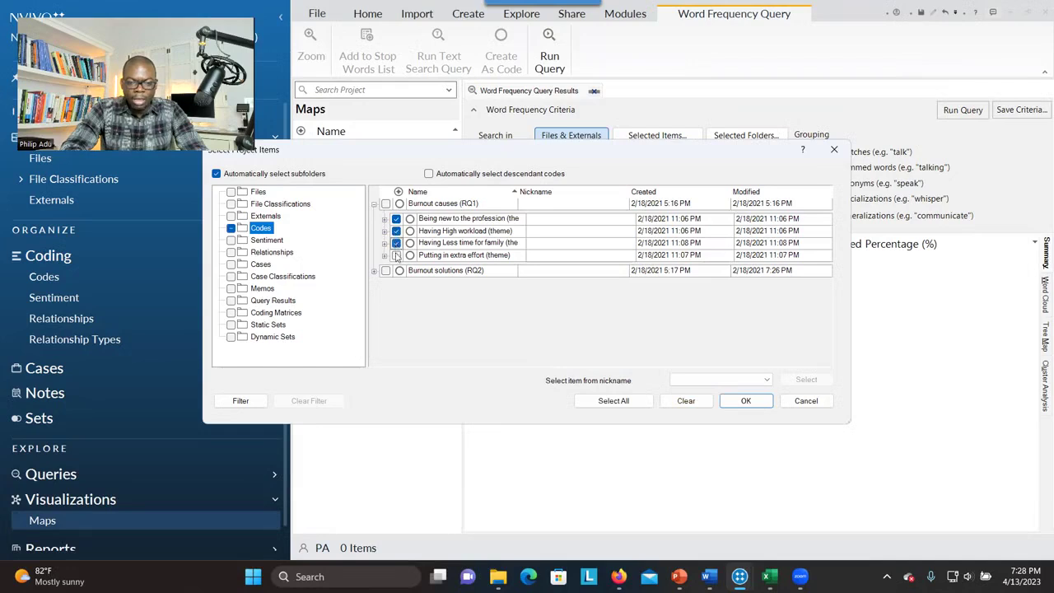
pyautogui.click(396, 255)
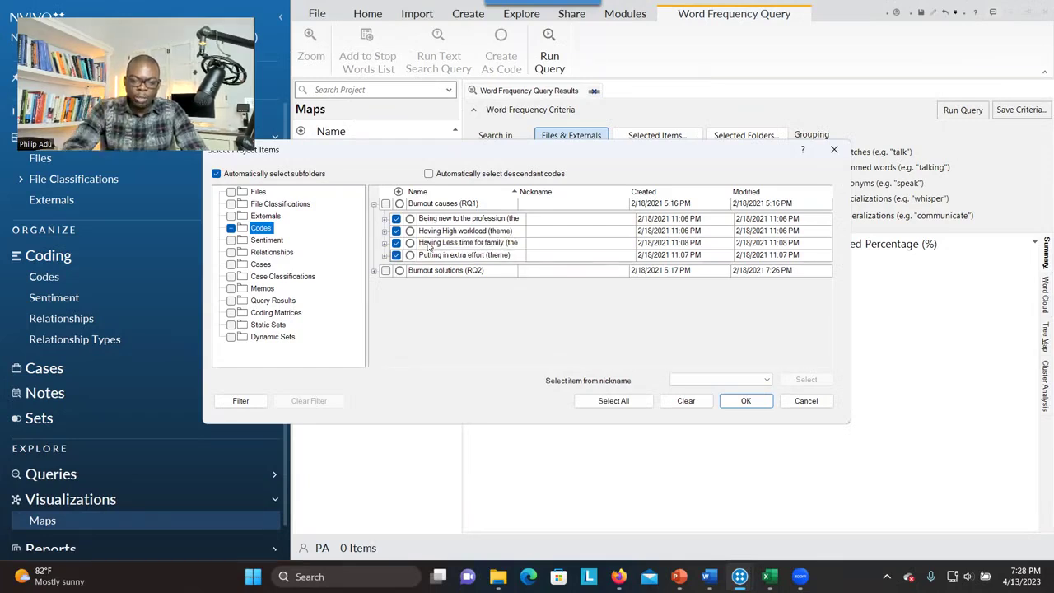
pyautogui.click(736, 402)
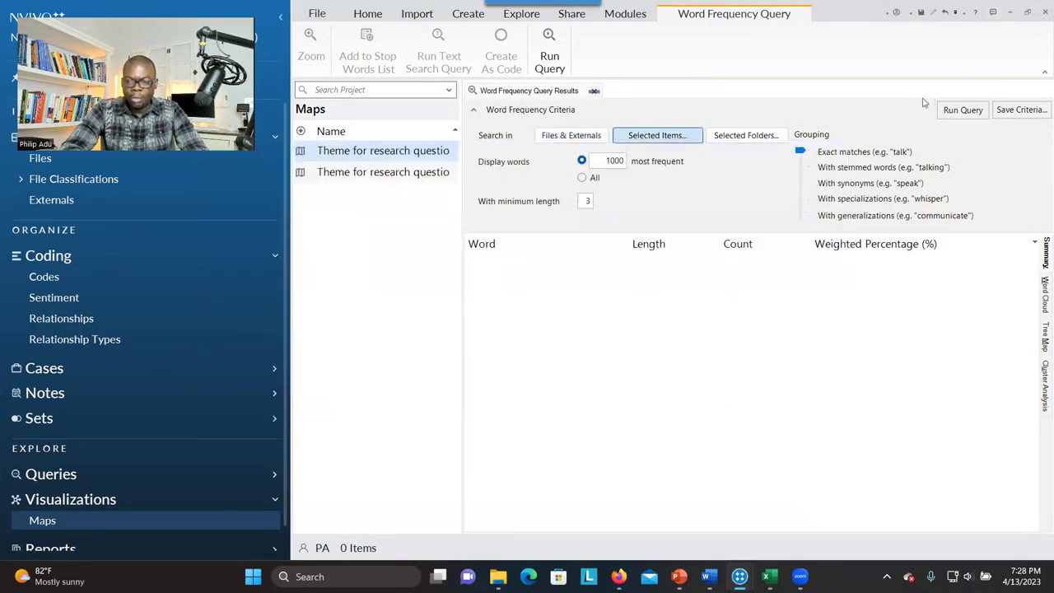
pyautogui.click(958, 110)
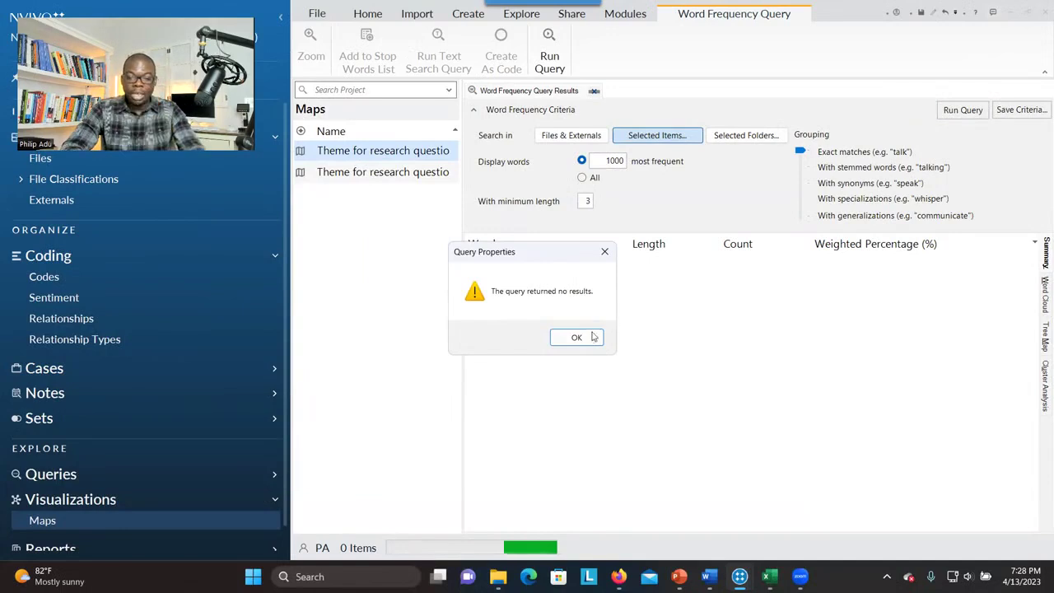
pyautogui.click(589, 336)
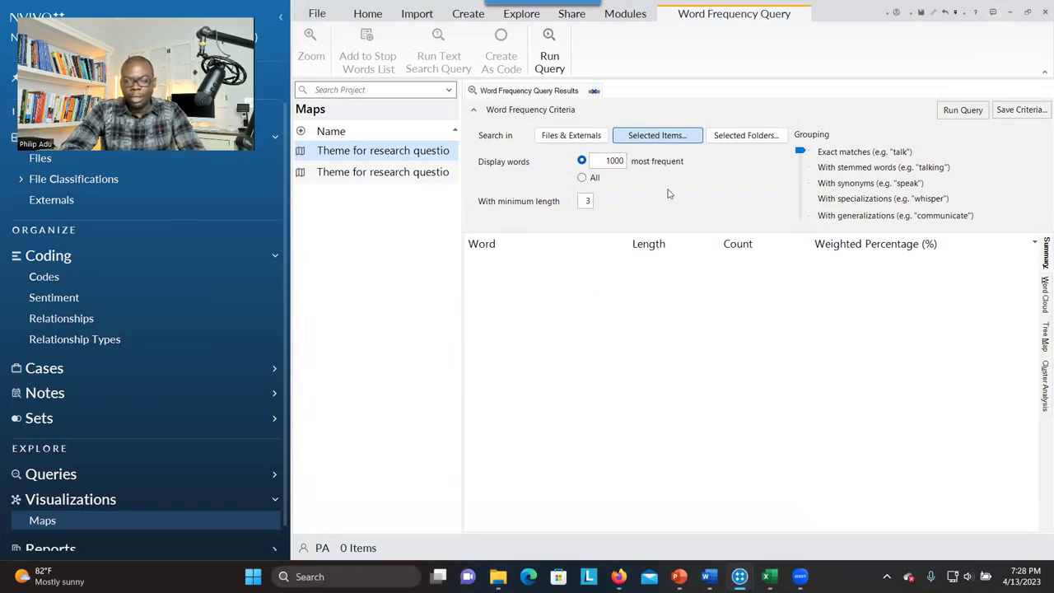
# Include files P1 to P5 in the query's selected items and run the word frequency query again.
pyautogui.click(680, 136)
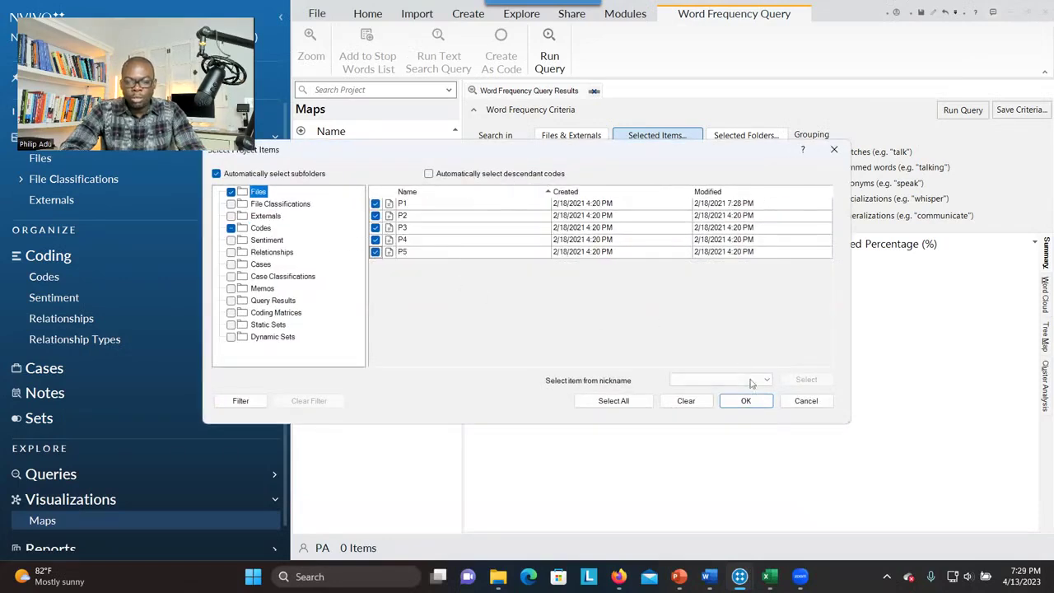
pyautogui.click(746, 401)
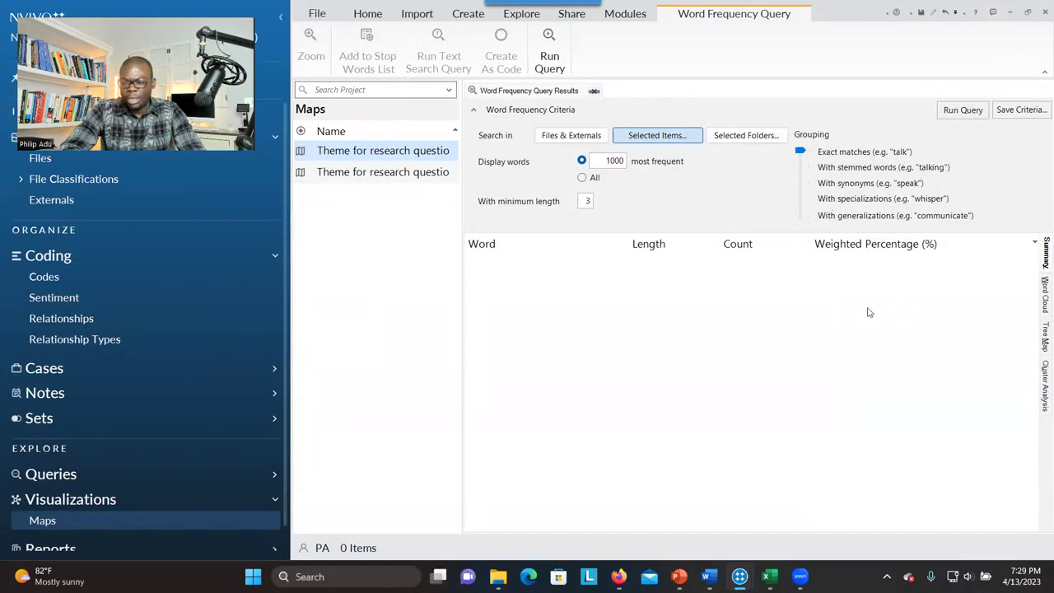
pyautogui.click(959, 111)
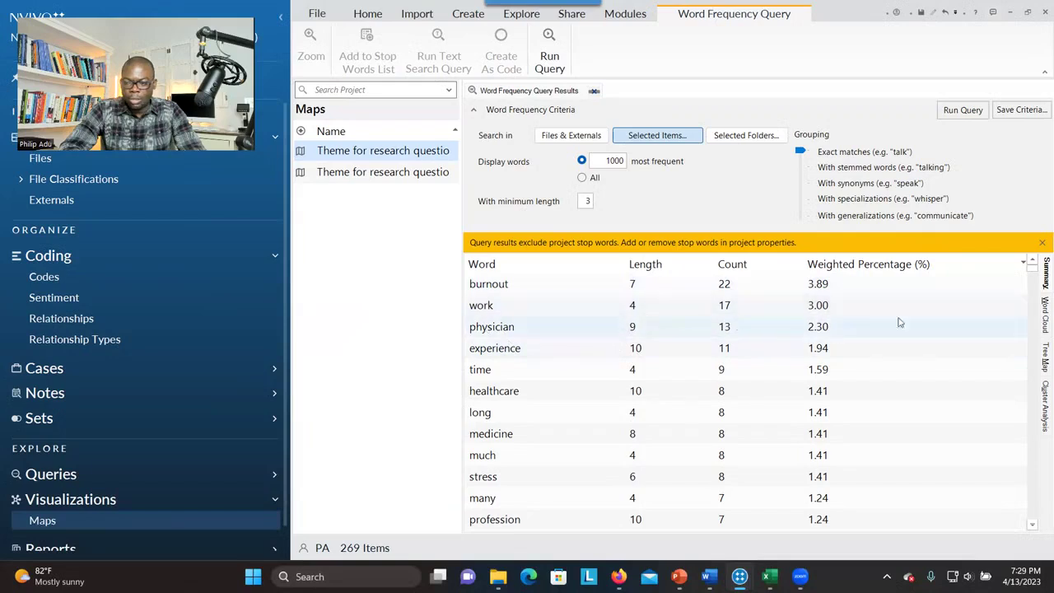
# Display the word frequency results as a word cloud and apply a multicoloured Horizontal style on a white background.
pyautogui.click(1041, 326)
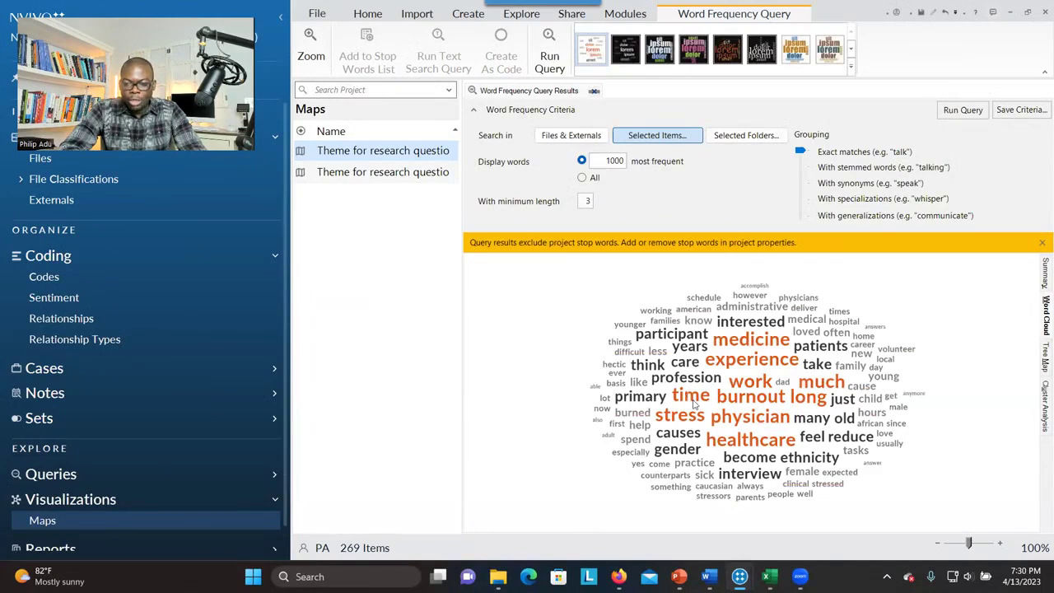
pyautogui.click(853, 69)
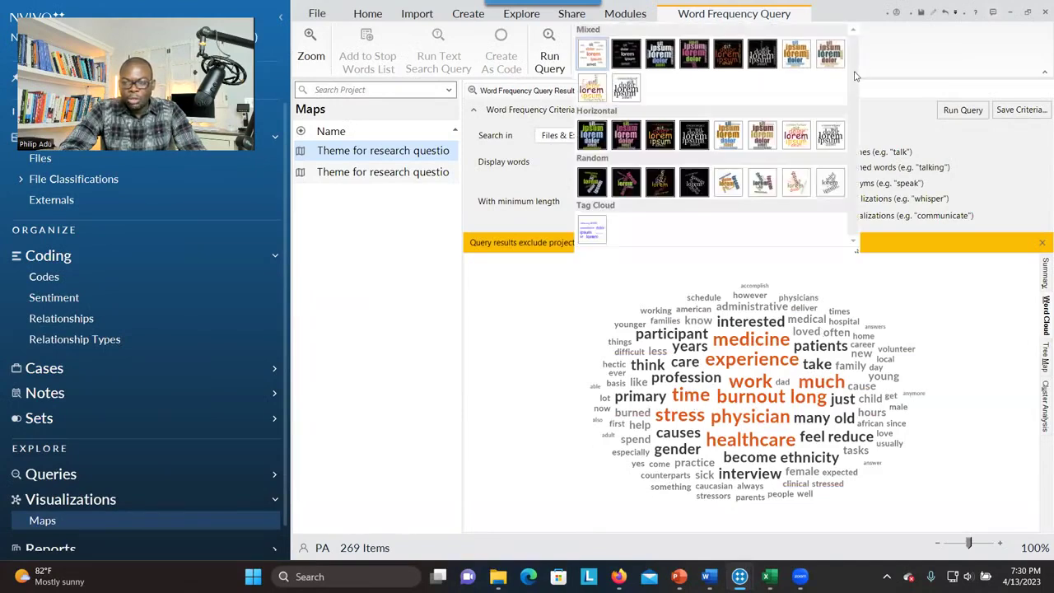
pyautogui.click(796, 140)
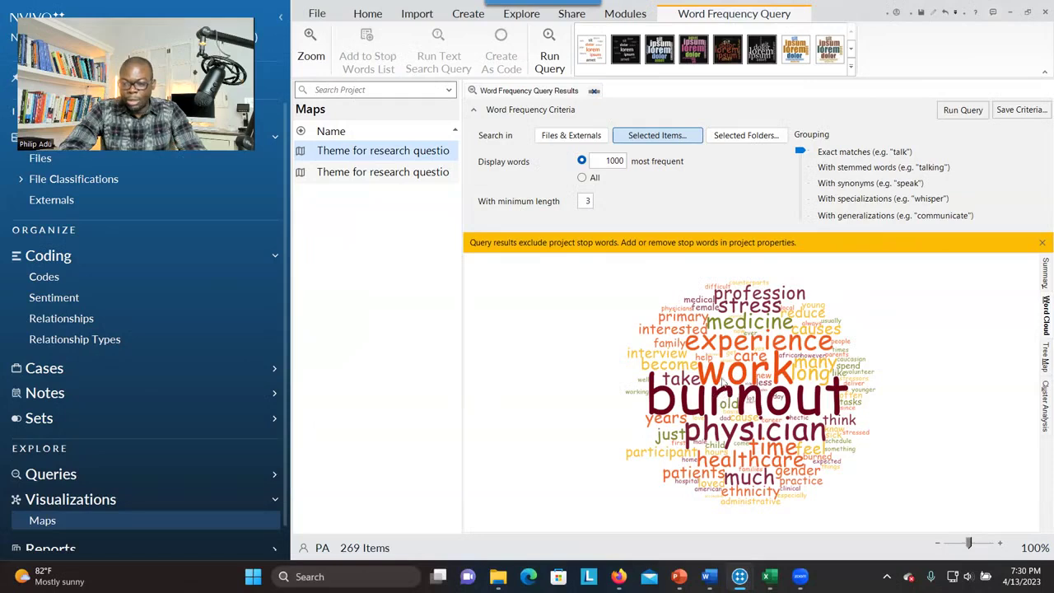
# Add the word "burnout" from the word cloud to the stop words list and run the word frequency query again.
pyautogui.rightClick(746, 396)
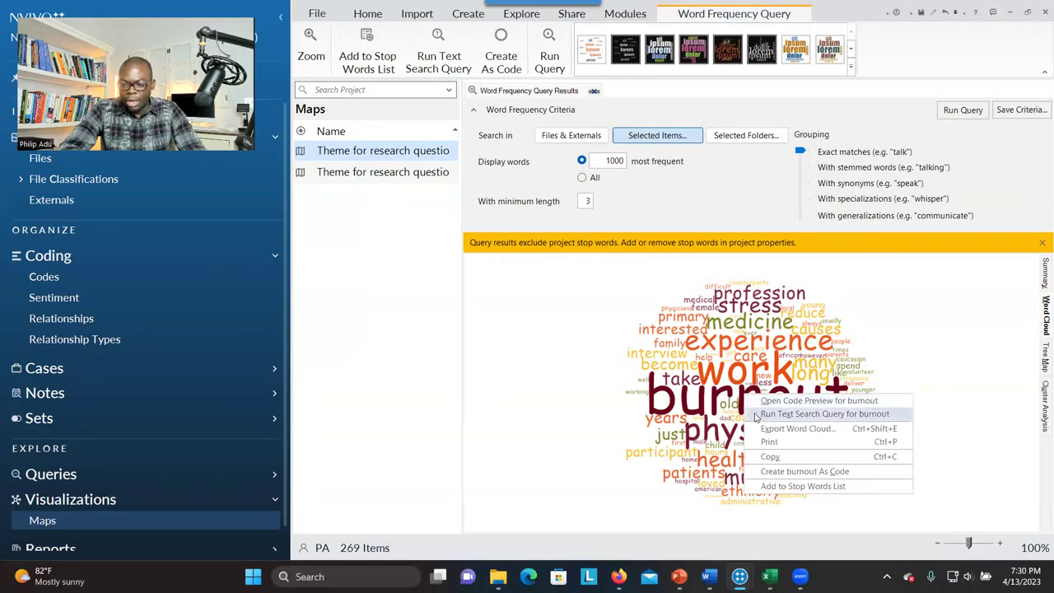
pyautogui.click(780, 487)
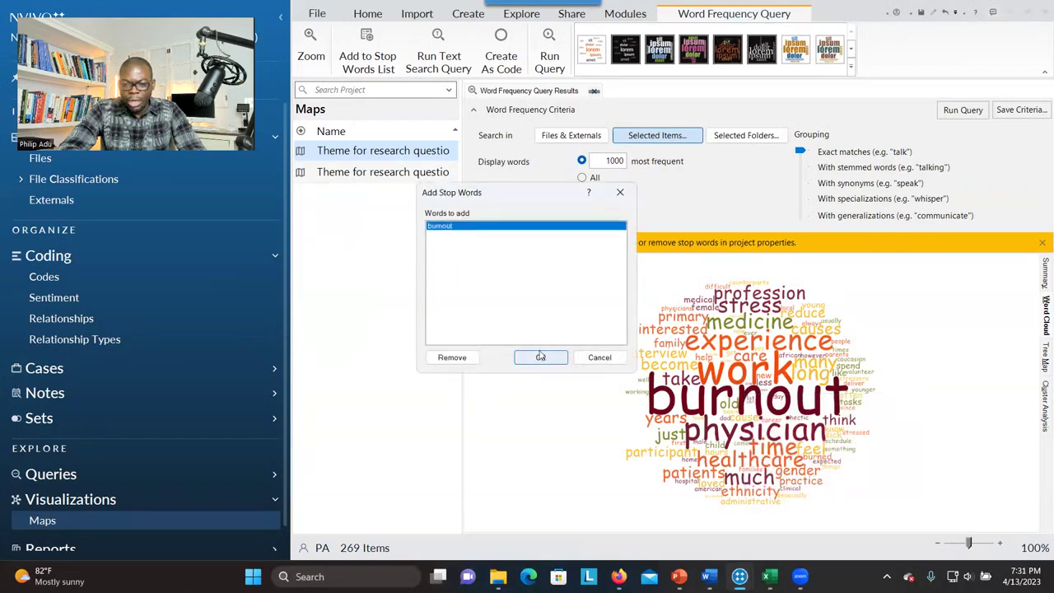
pyautogui.click(540, 358)
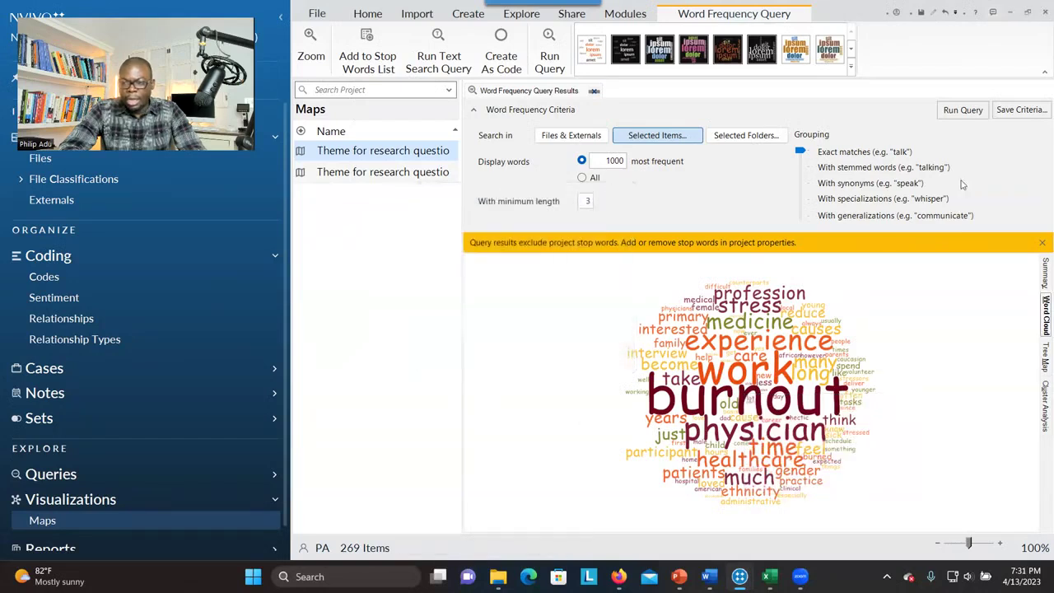
pyautogui.click(963, 112)
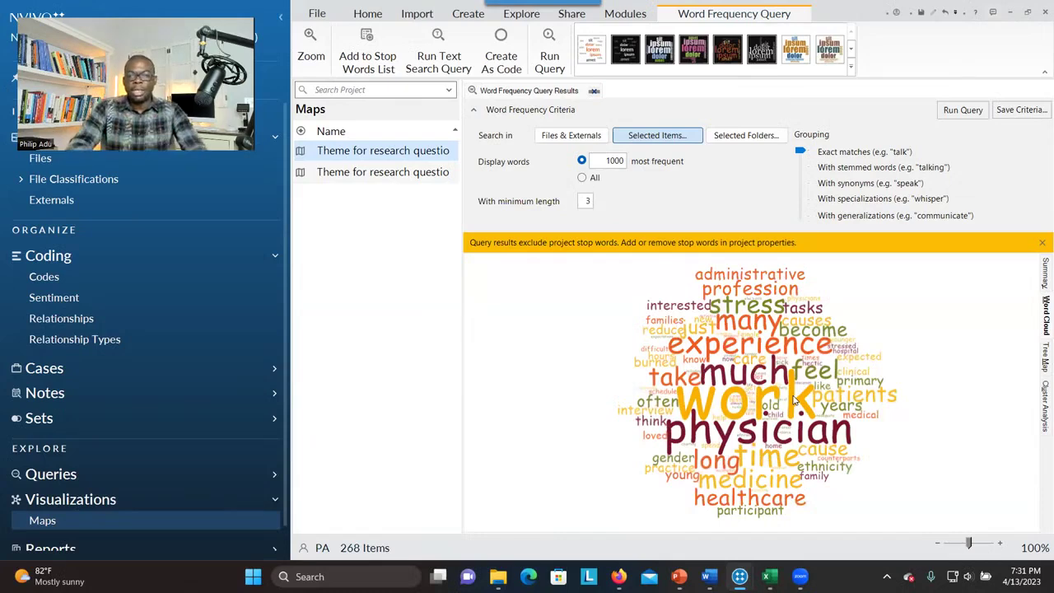
pyautogui.rightClick(607, 331)
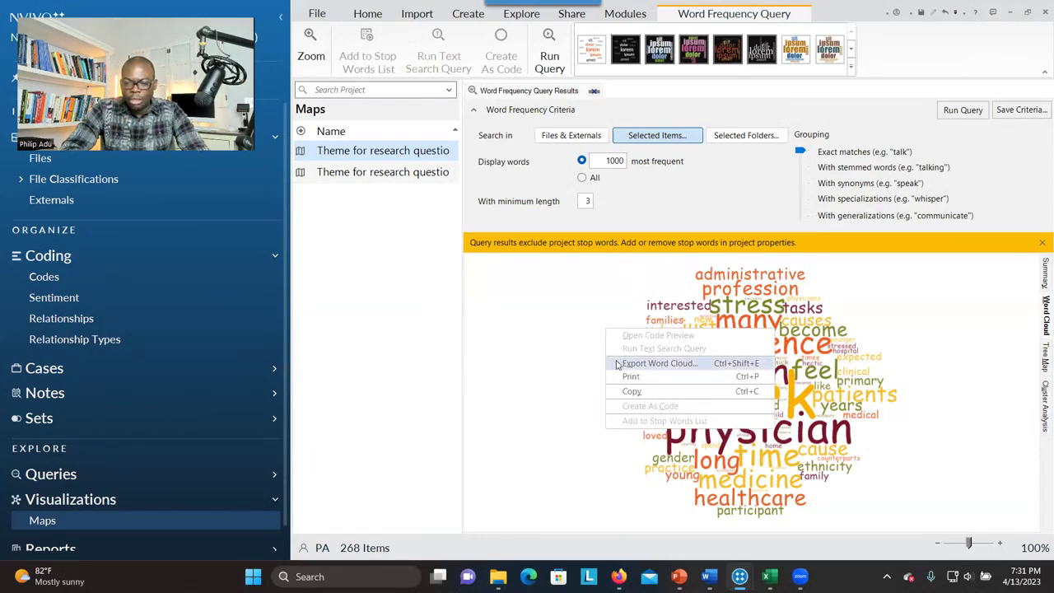
pyautogui.click(893, 308)
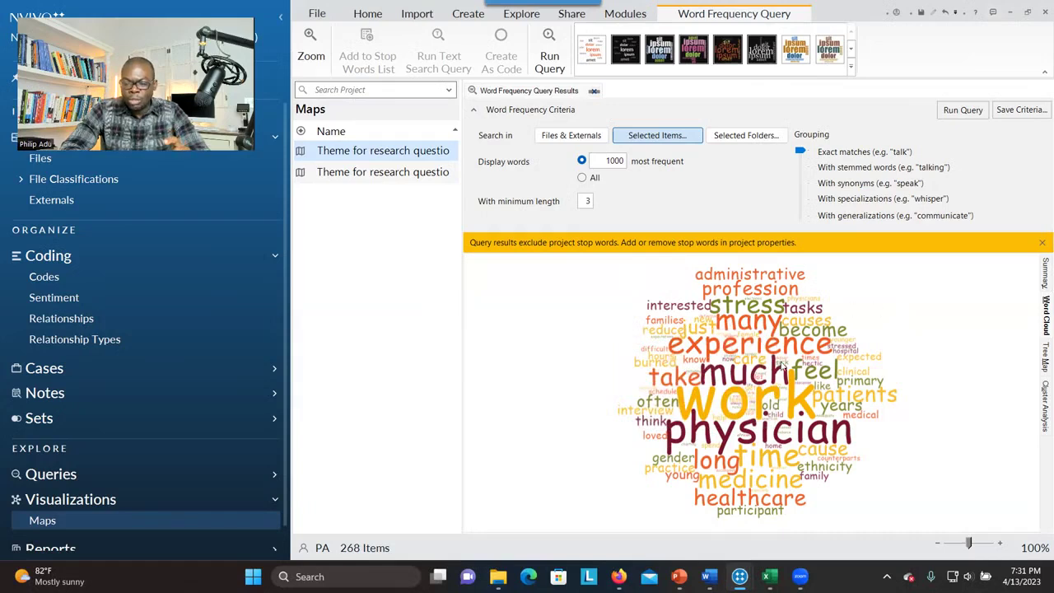
# Run a text search query for "stress" from the word cloud, show it as a word tree and highlight the "Do you experience burnout /" branch.
pyautogui.rightClick(733, 308)
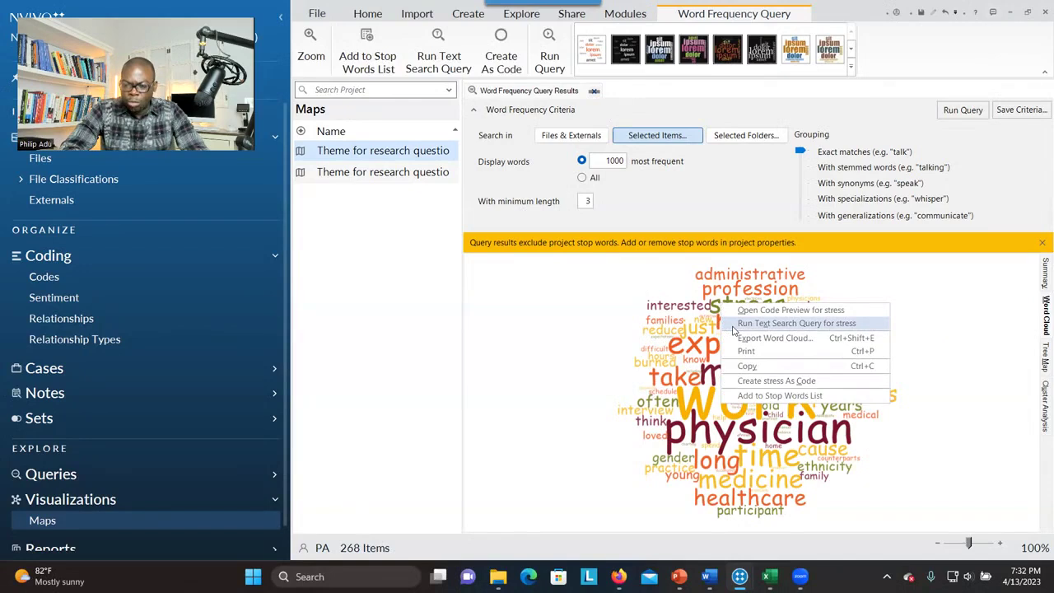
pyautogui.click(733, 326)
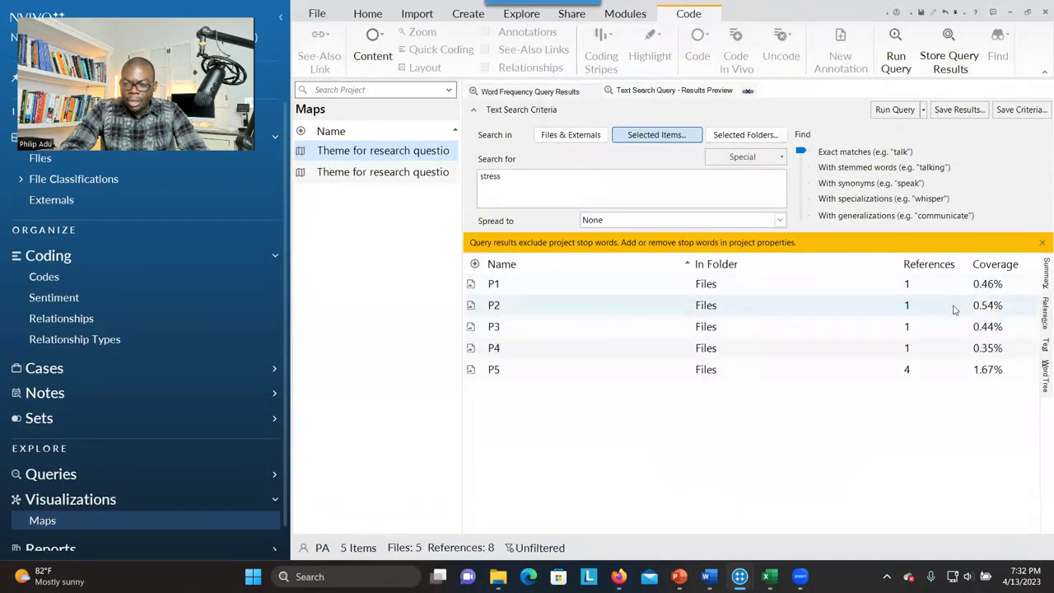
pyautogui.click(1043, 376)
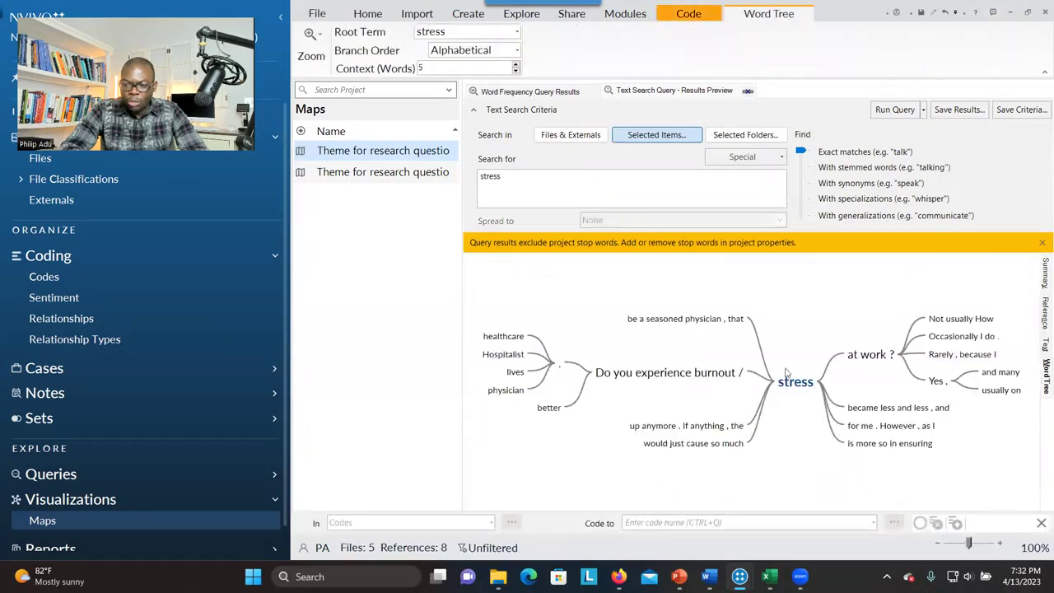
pyautogui.click(607, 378)
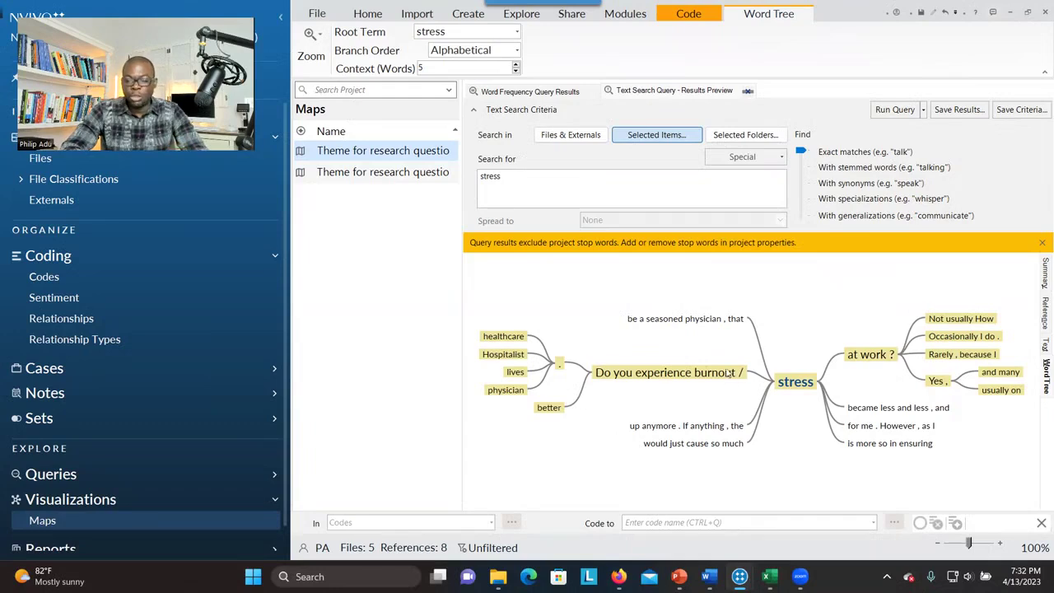
# Try larger context sizes for the "stress" word tree, up to 9 words, and set the context to 4 words.
pyautogui.click(516, 65)
pyautogui.click(516, 65)
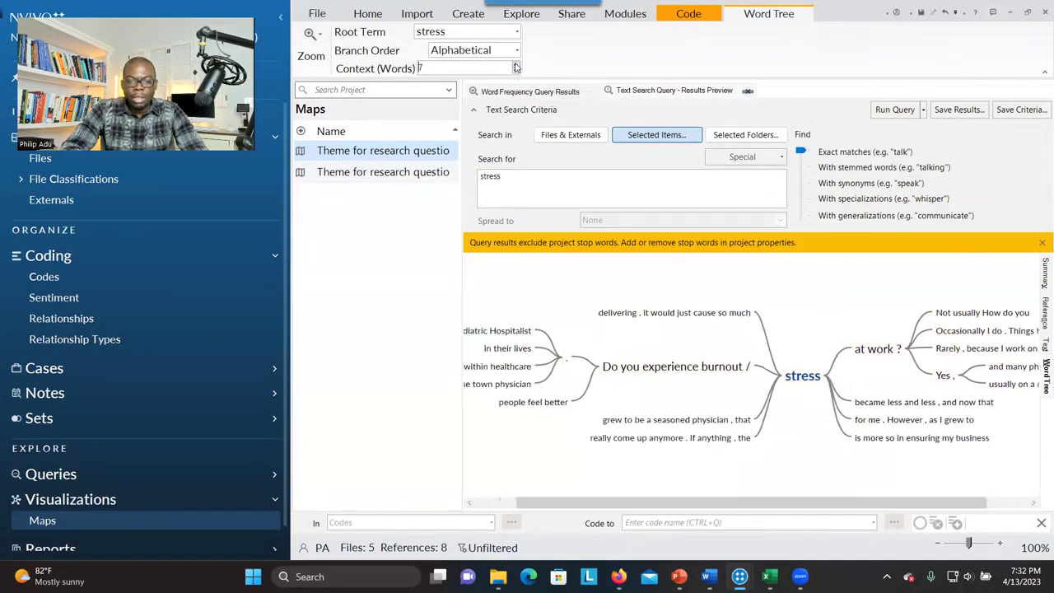
pyautogui.click(516, 68)
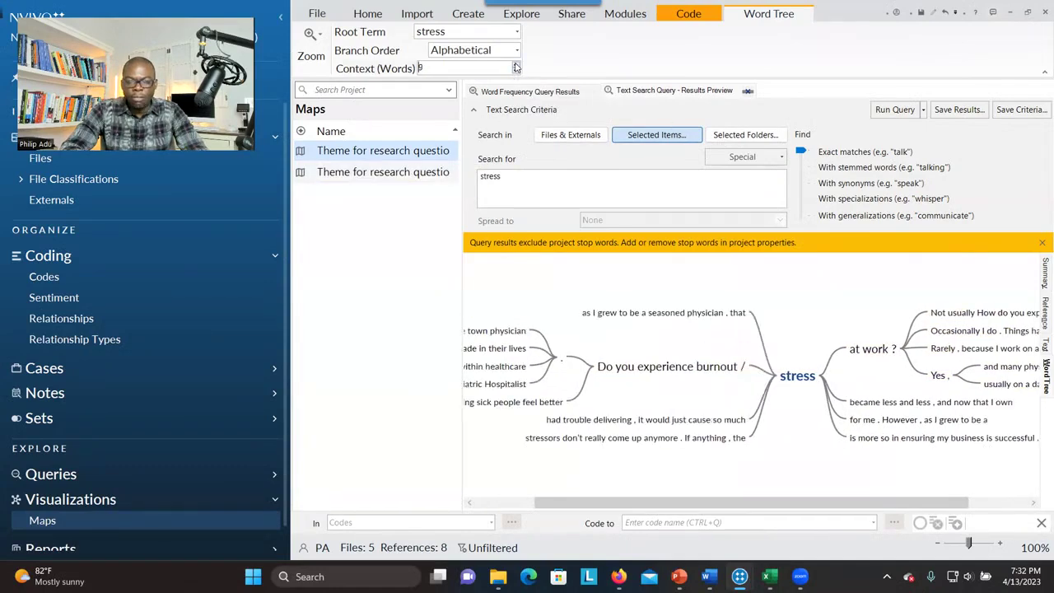
pyautogui.click(517, 74)
pyautogui.click(517, 74)
pyautogui.click(518, 74)
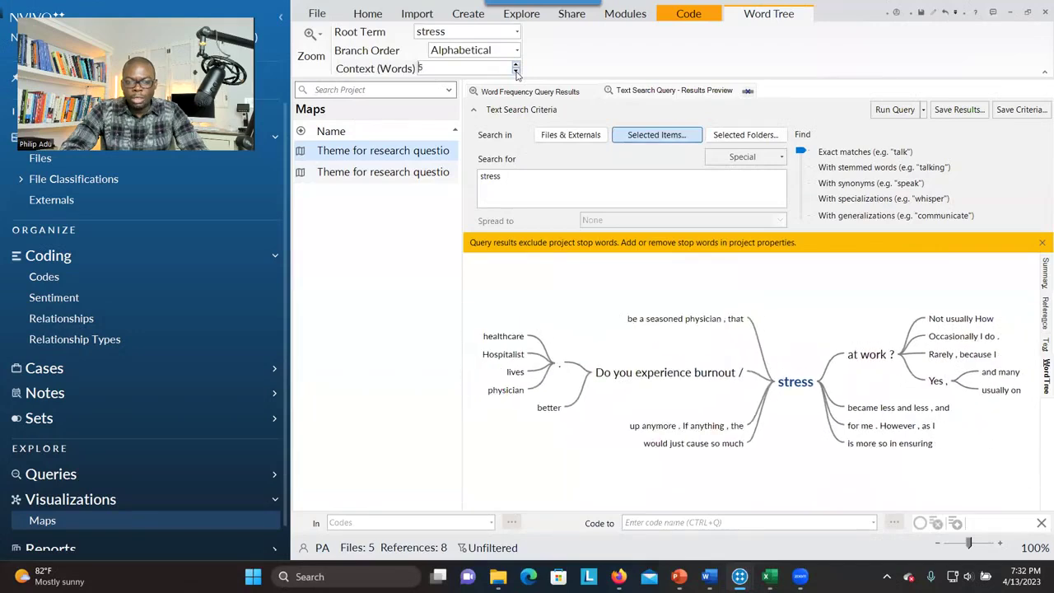
pyautogui.click(517, 74)
pyautogui.rightClick(584, 326)
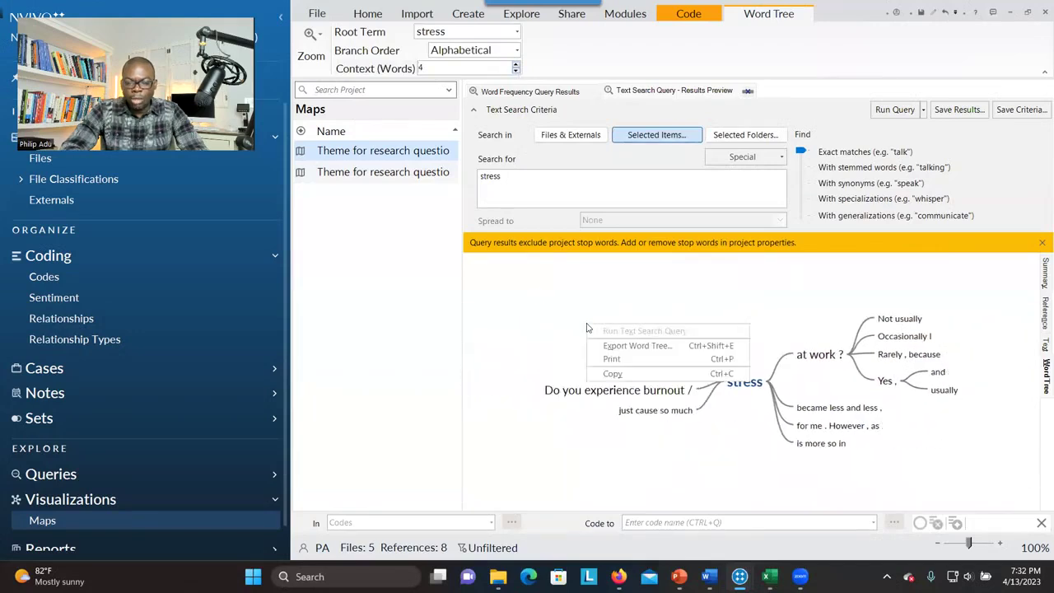
pyautogui.click(542, 333)
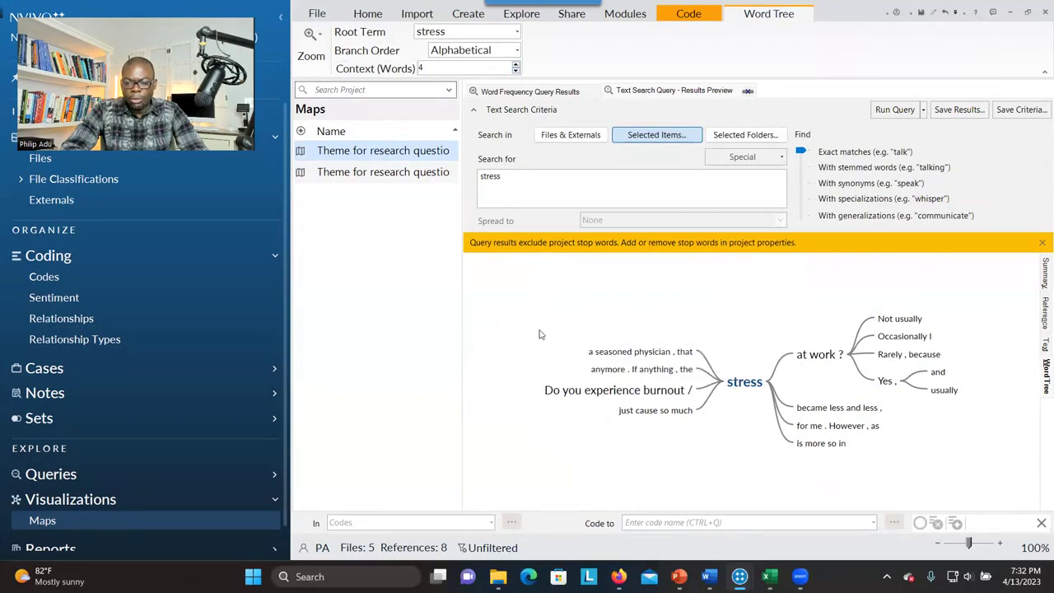
# Open the references behind the root term "stress" in the word tree, read through them and close that results preview.
pyautogui.click(739, 387)
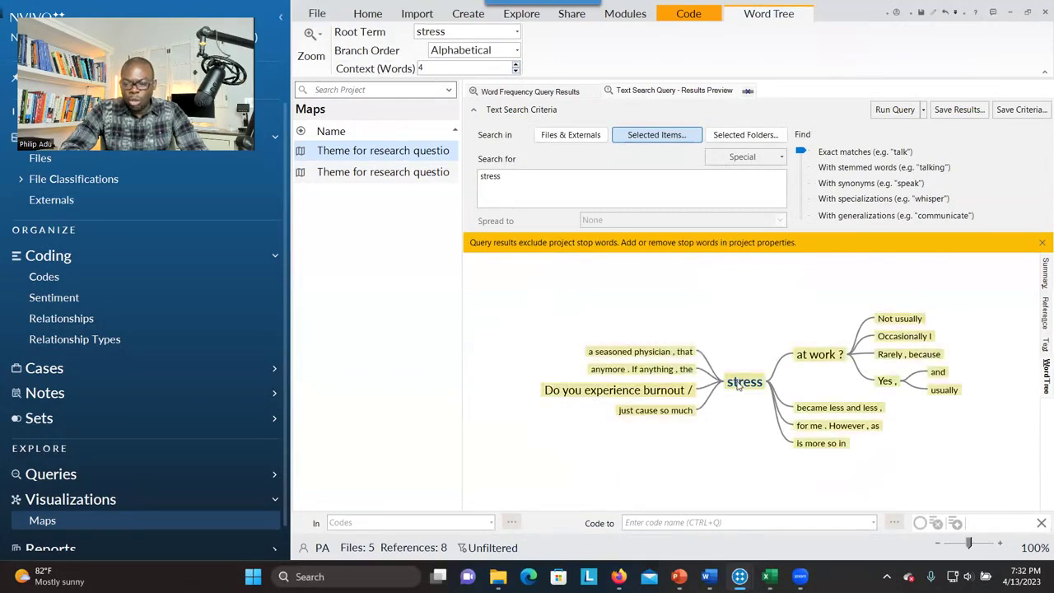
pyautogui.doubleClick(739, 387)
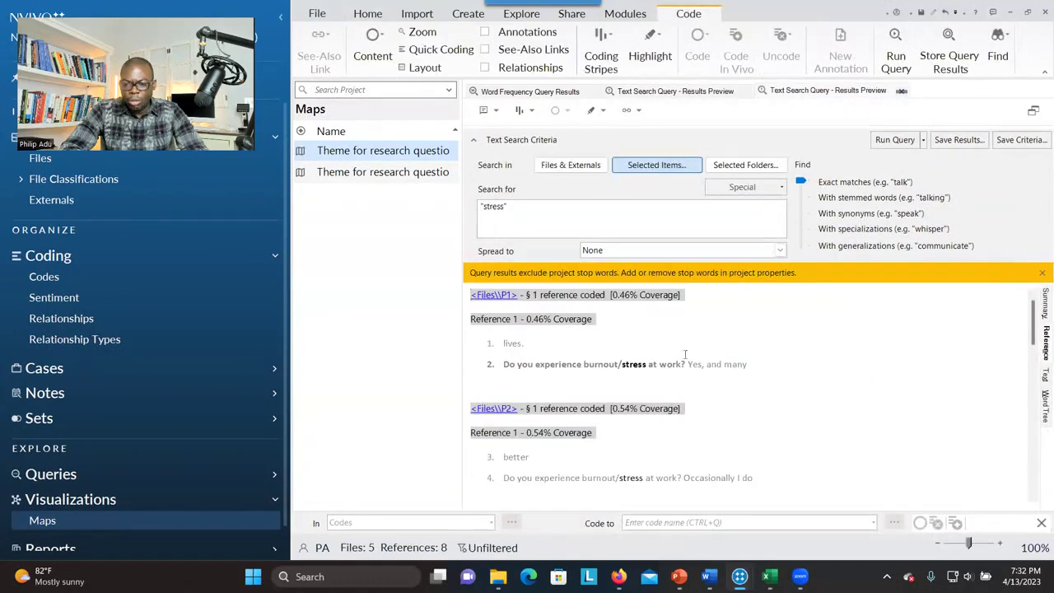
pyautogui.moveTo(1033, 323); pyautogui.dragTo(1036, 412)
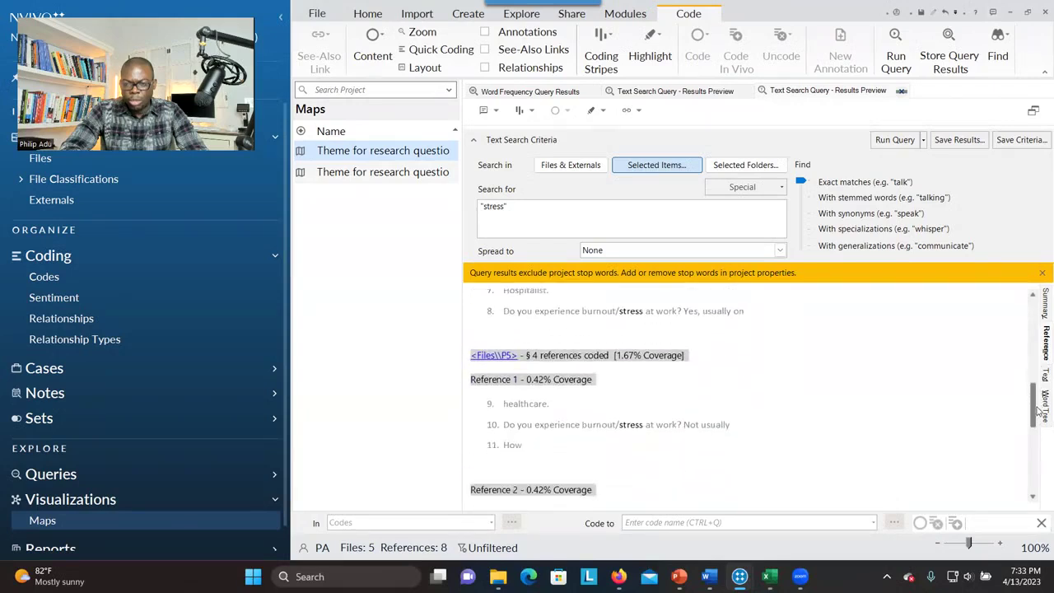
pyautogui.click(902, 91)
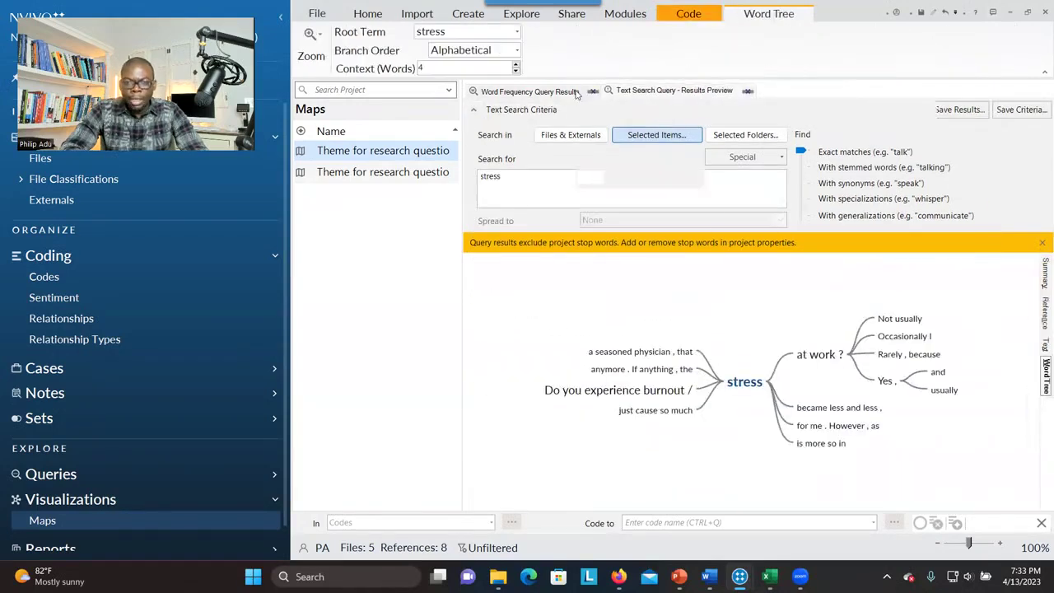
# Return to the word frequency results and open the code preview for "experience" from the word cloud.
pyautogui.click(572, 94)
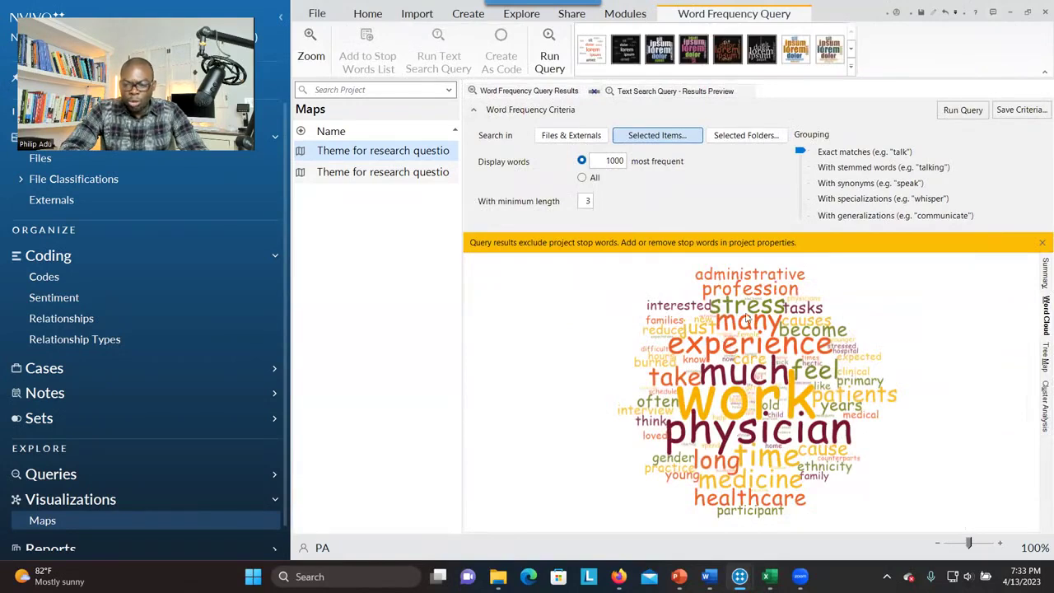
pyautogui.rightClick(730, 346)
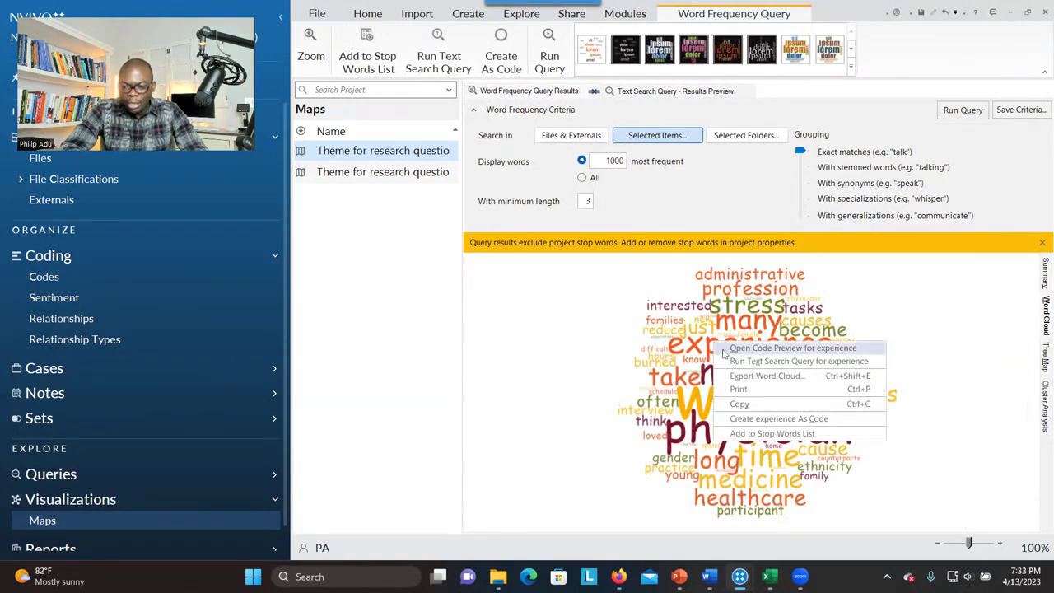
pyautogui.click(733, 353)
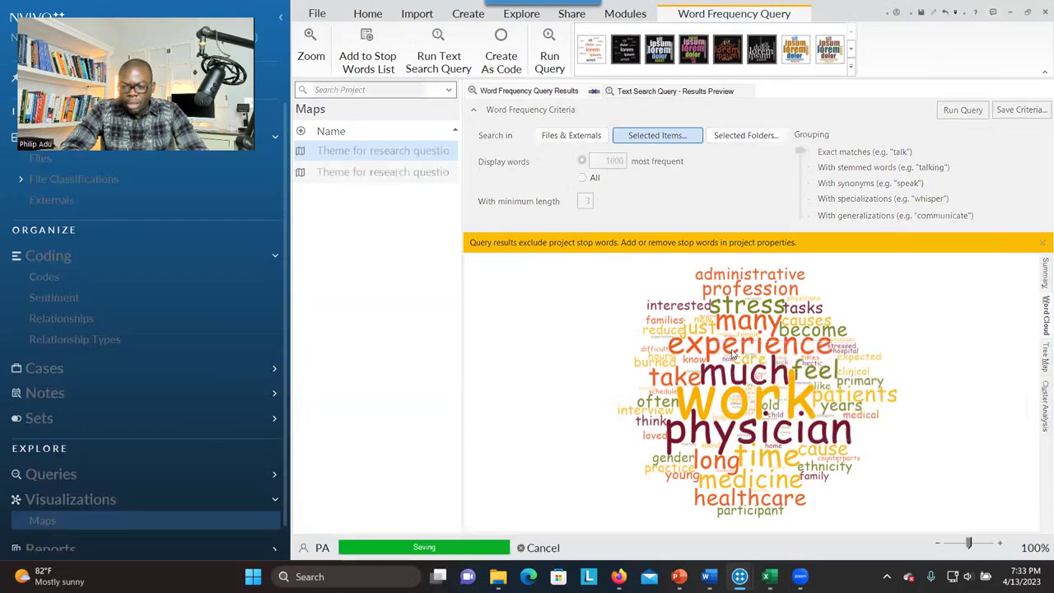
pyautogui.scroll(-1, 1021, 169)
pyautogui.scroll(1, 1021, 169)
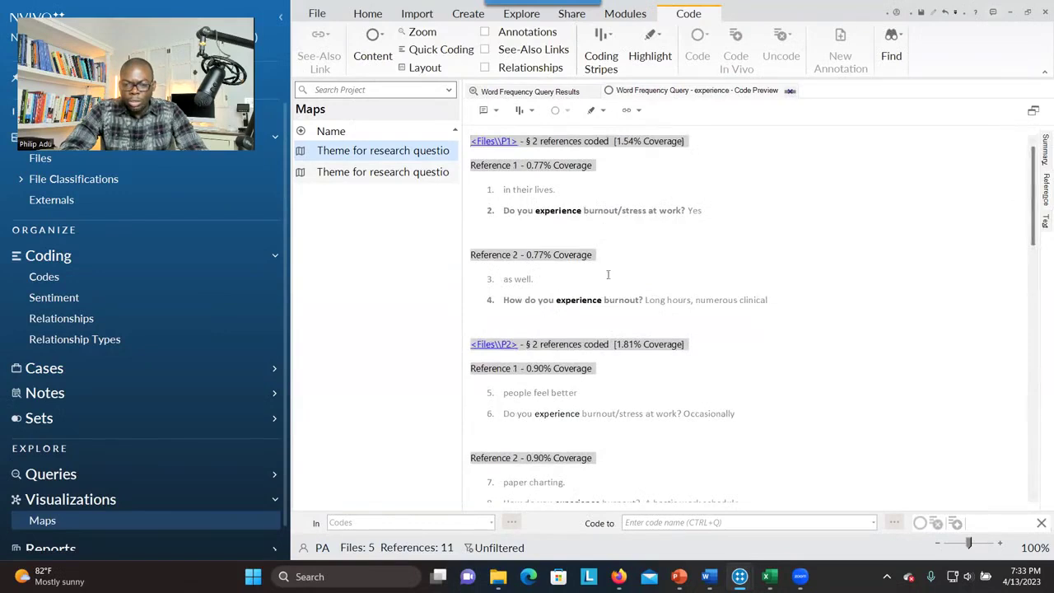
# Open source file P1 from the "experience" references to read the highlighted passages, and close both the file and the code preview.
pyautogui.click(492, 143)
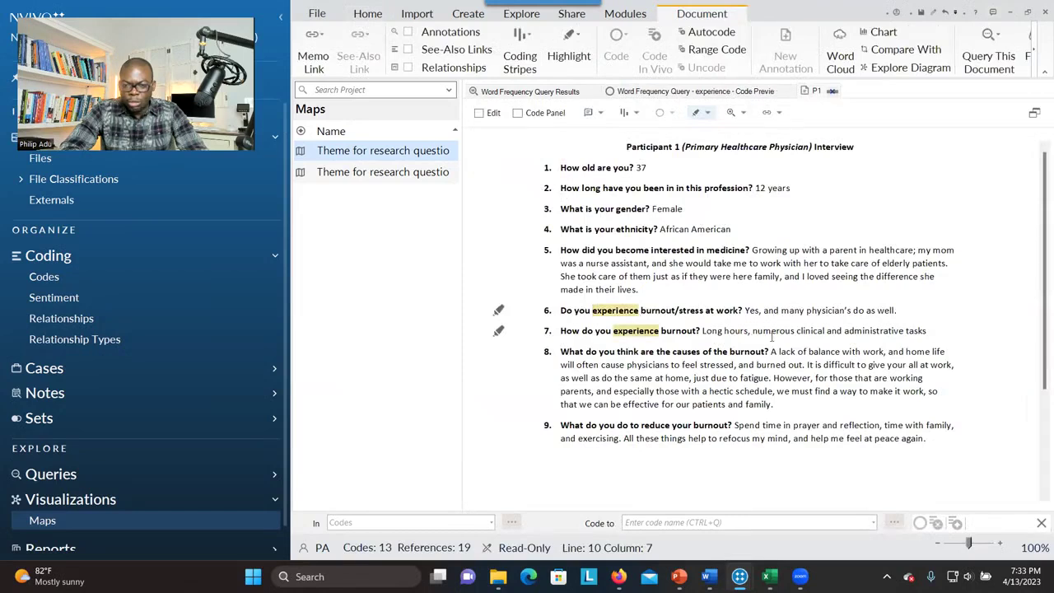
pyautogui.click(831, 92)
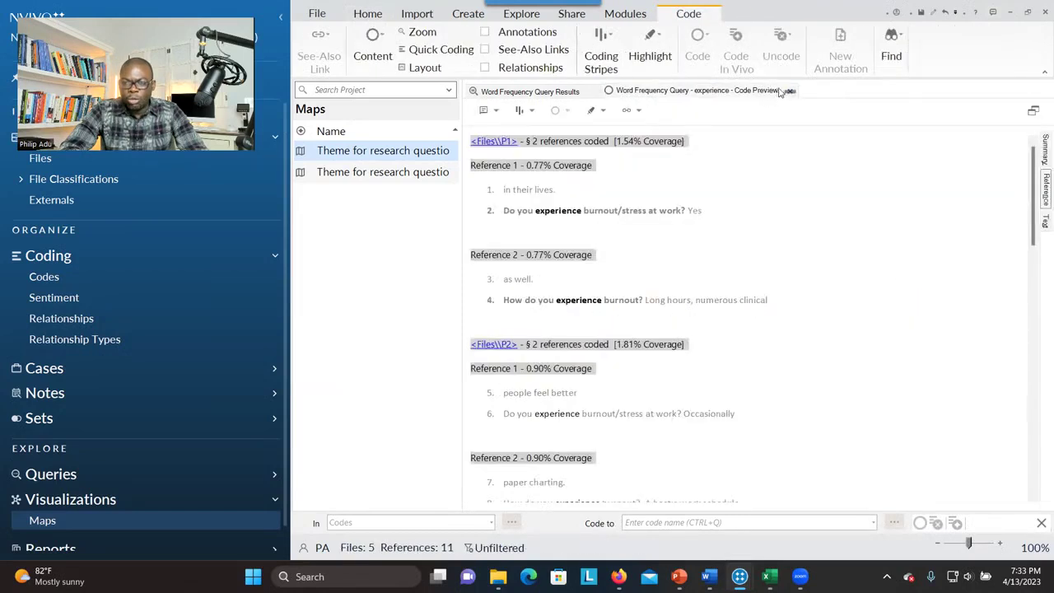
pyautogui.click(789, 92)
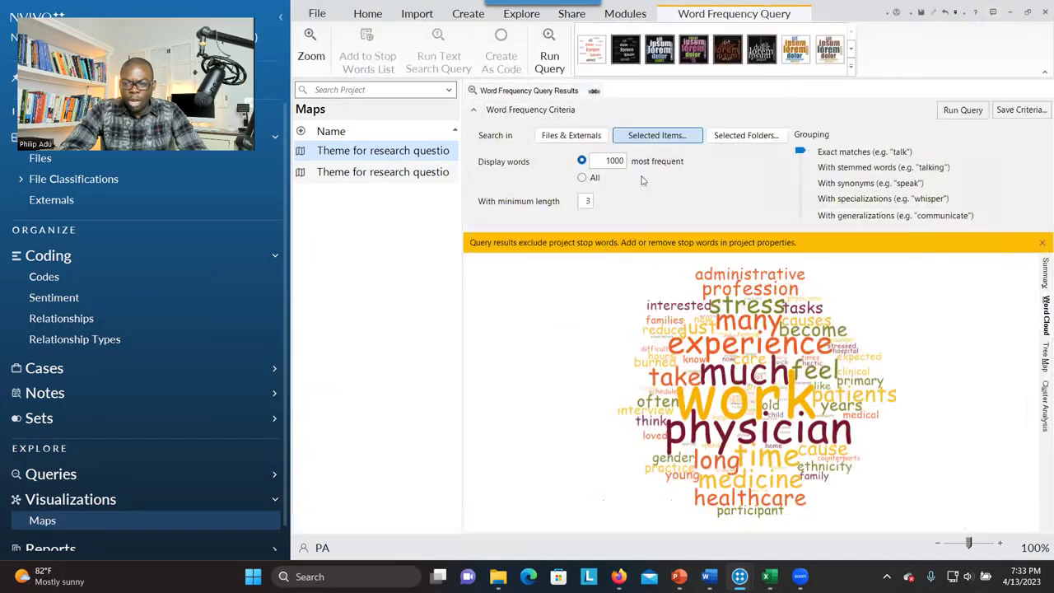
pyautogui.rightClick(728, 371)
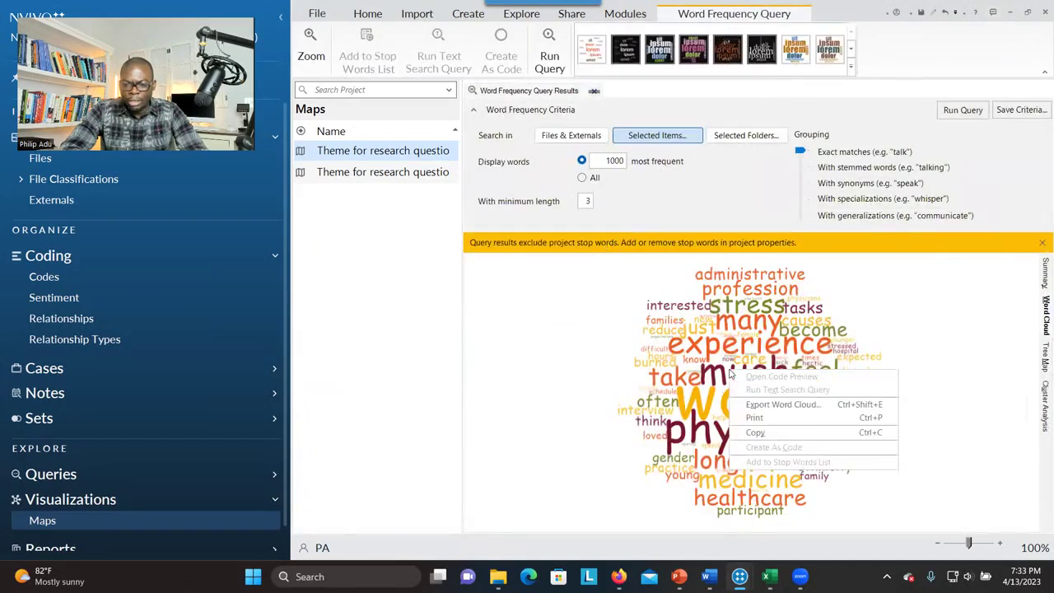
pyautogui.click(755, 348)
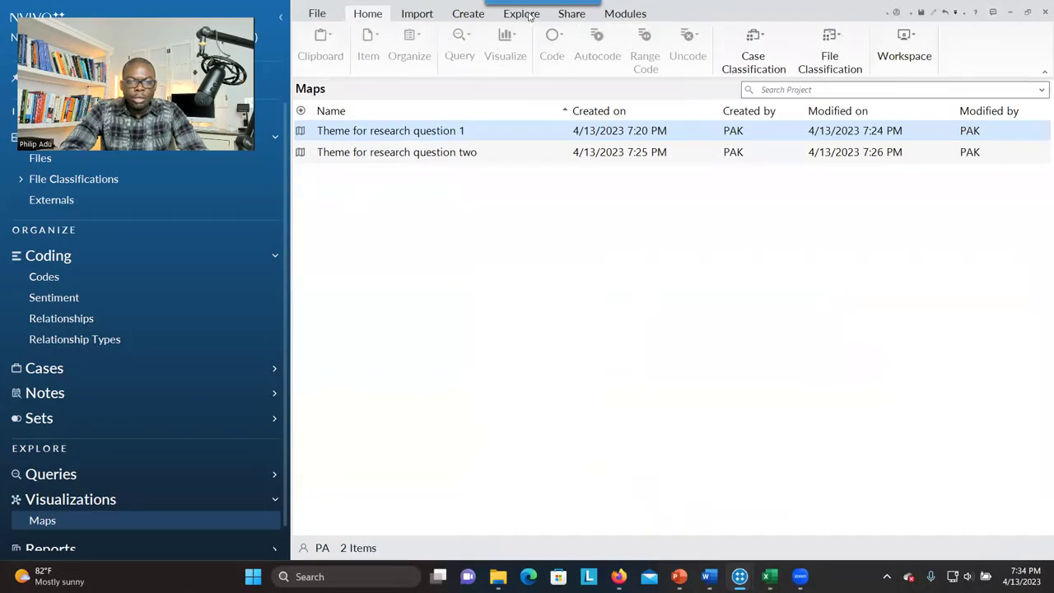
# Create a text search query for "Experience" across files and externals with exact matches, run it and display the results as a word tree.
pyautogui.click(521, 14)
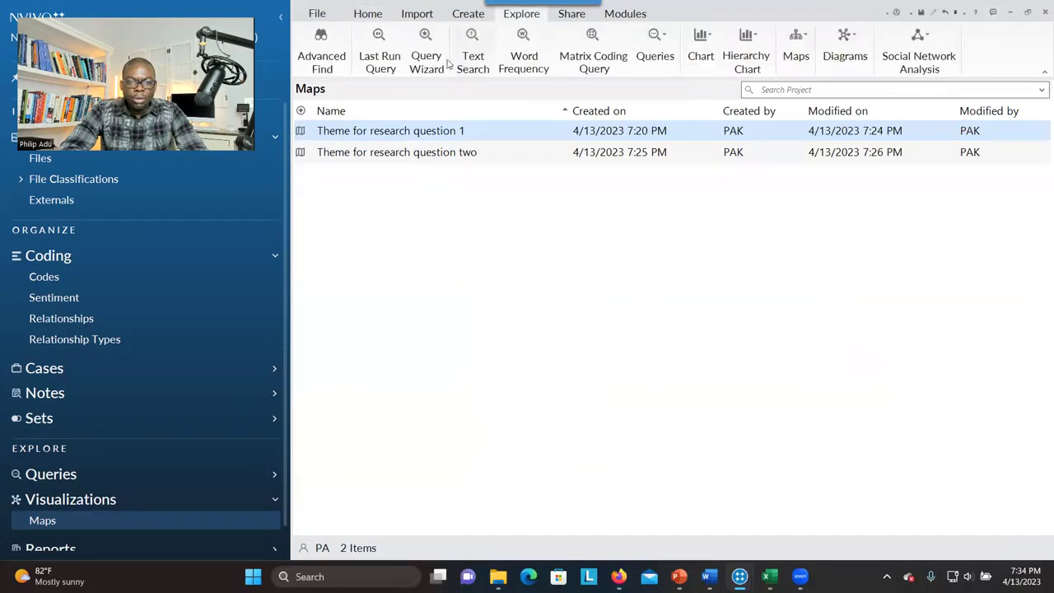
pyautogui.click(473, 57)
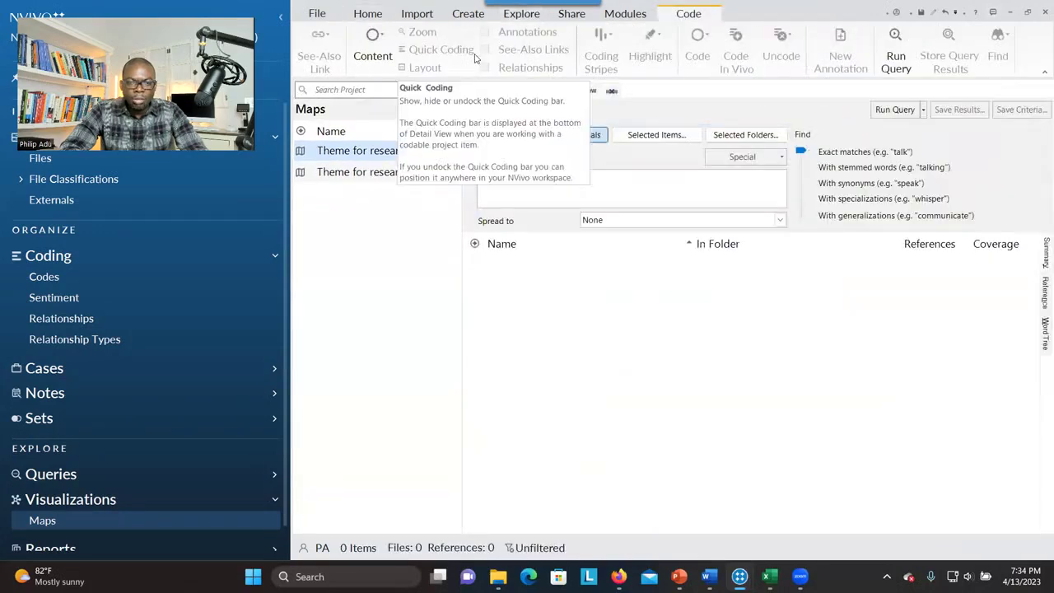
pyautogui.write('E')
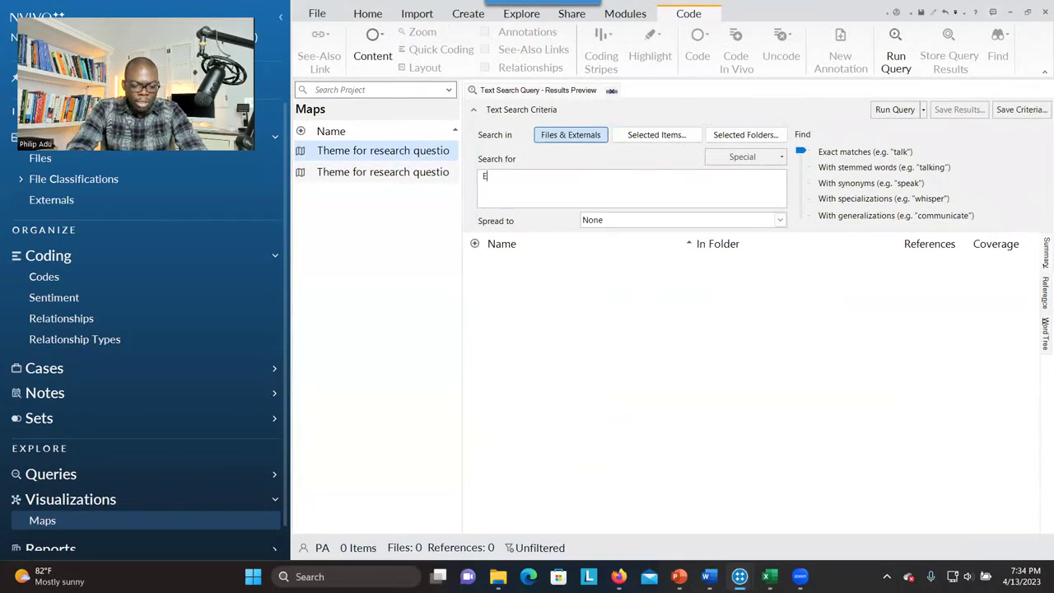
pyautogui.write('xperienc')
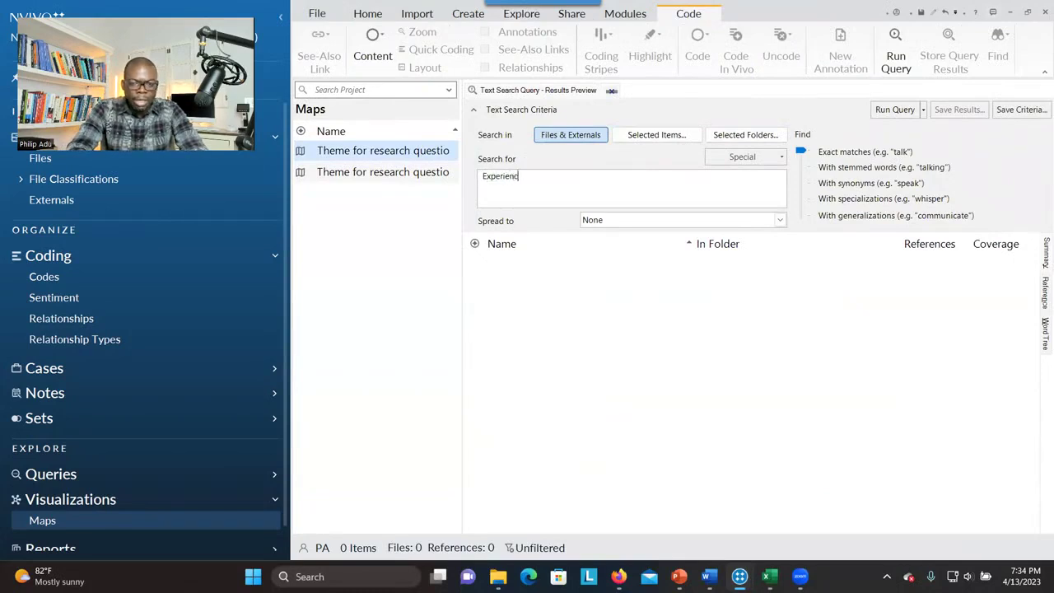
pyautogui.write('e')
pyautogui.press('BackSpace')
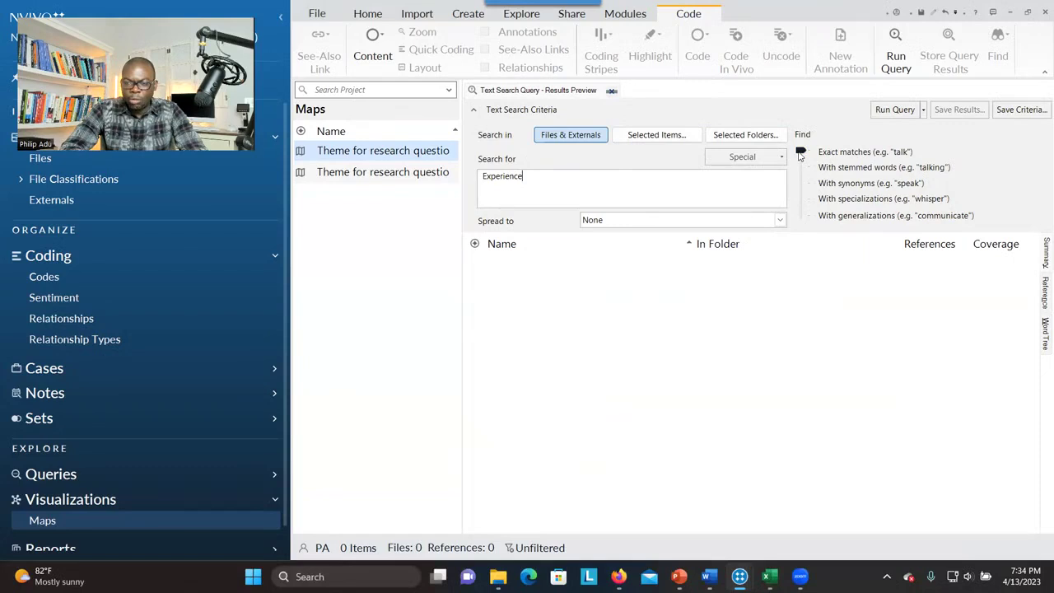
pyautogui.click(894, 110)
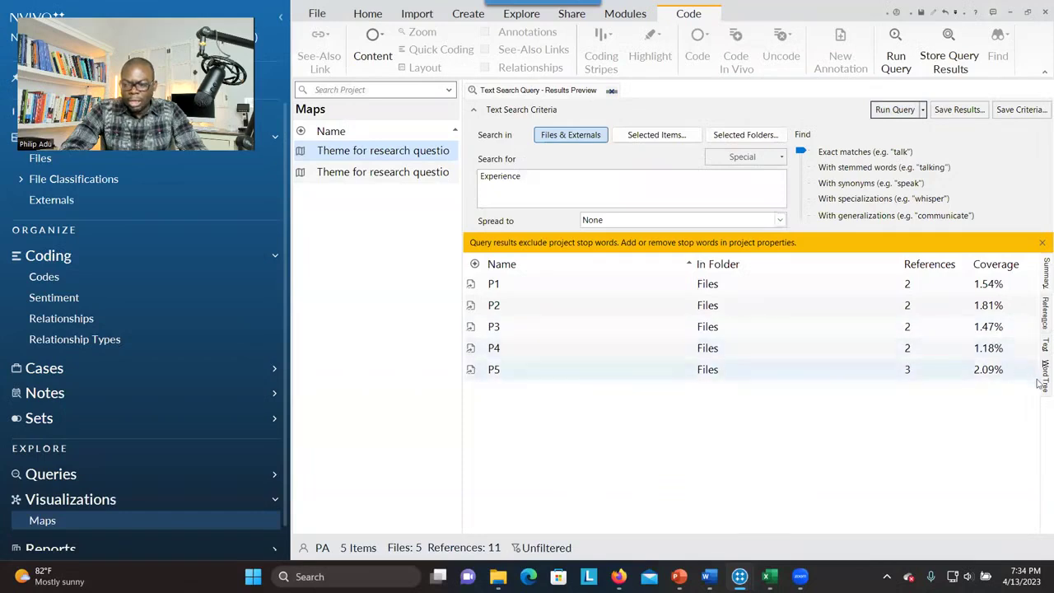
pyautogui.click(1042, 381)
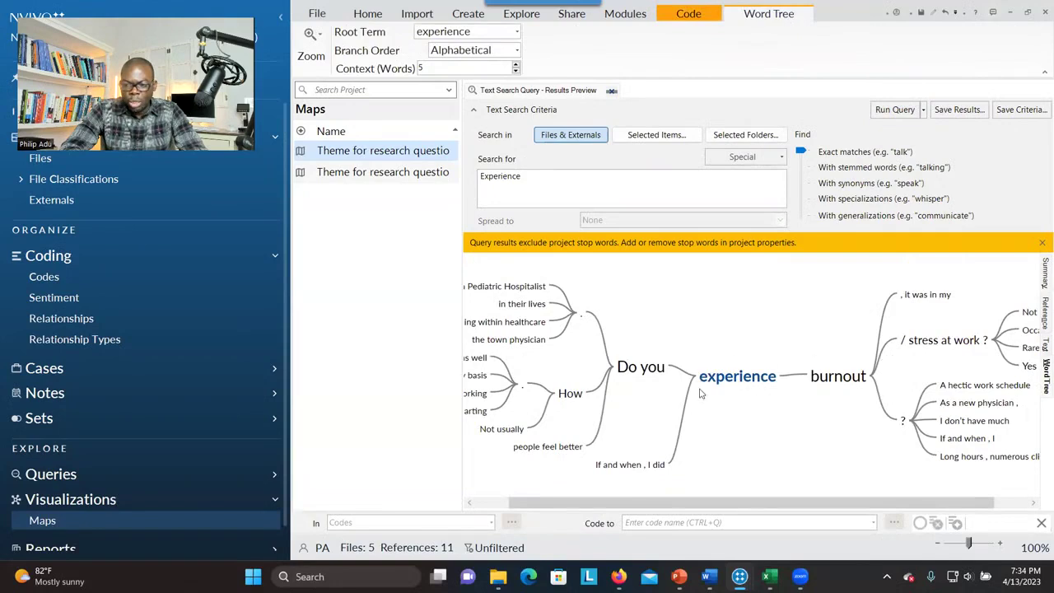
# Highlight the "How" branch of the "experience" word tree, review the coded references and the file summary, and close the results preview.
pyautogui.click(567, 394)
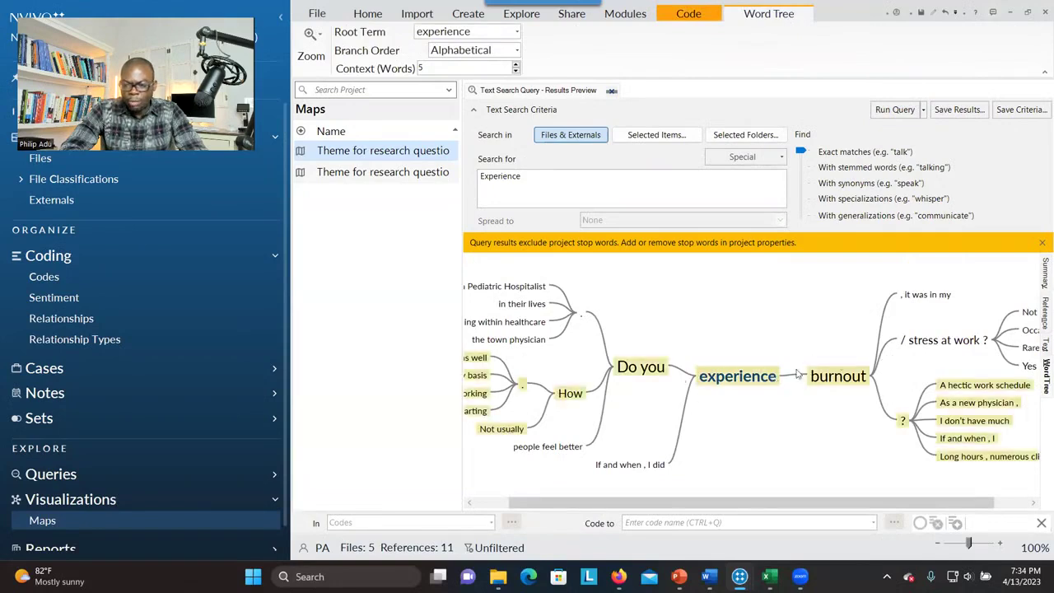
pyautogui.click(1039, 317)
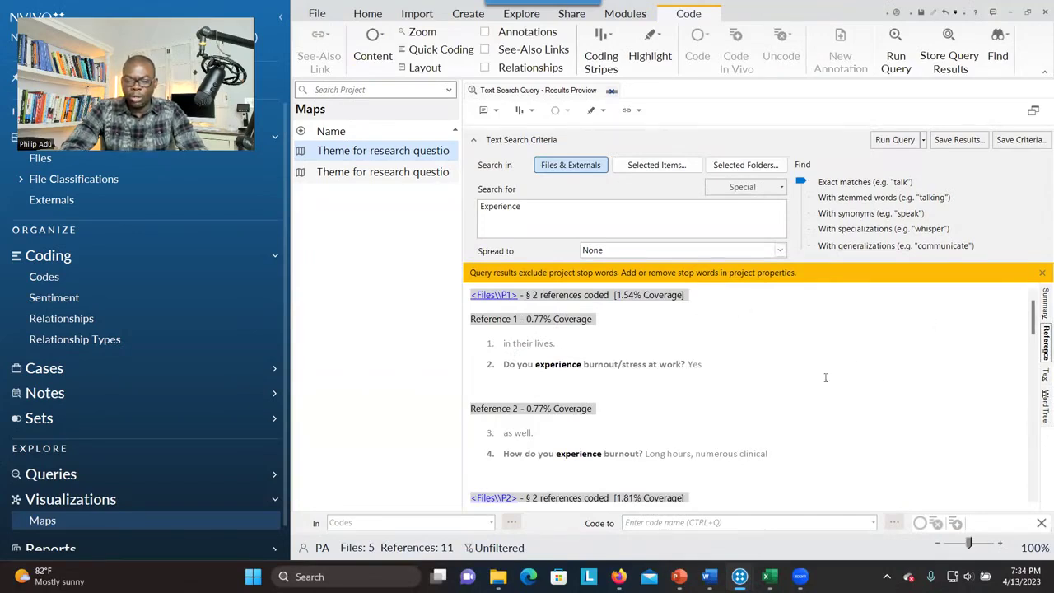
pyautogui.click(1045, 310)
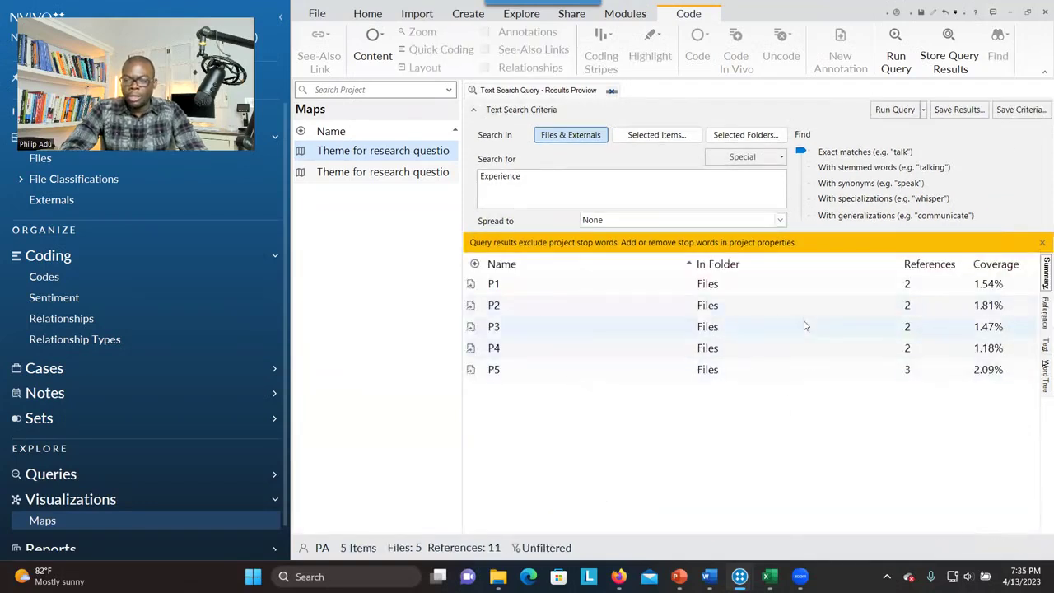
pyautogui.click(611, 91)
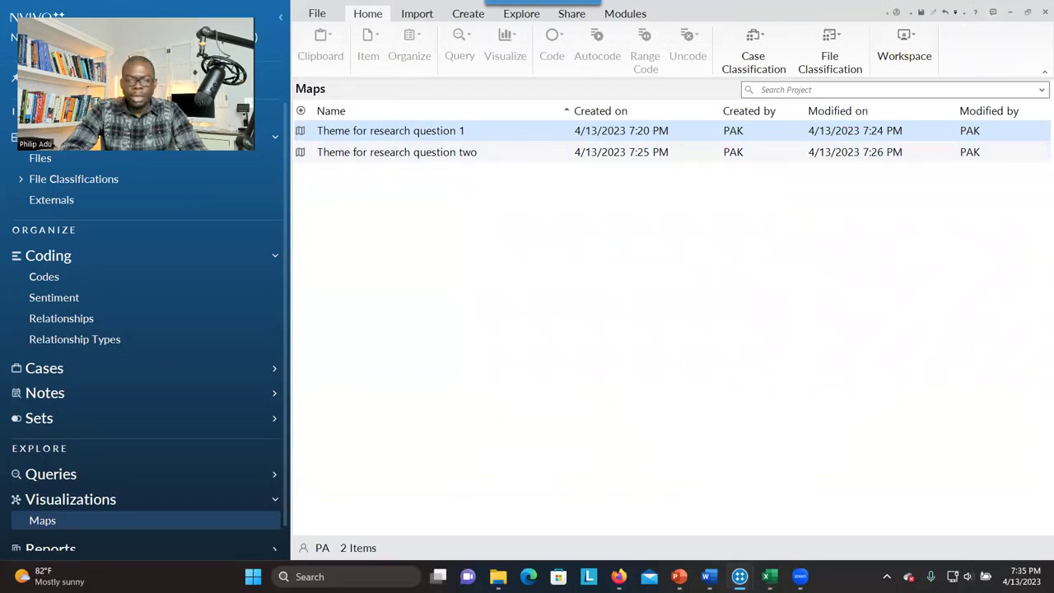
# Start a new framework matrix and name it "Project".
pyautogui.click(468, 13)
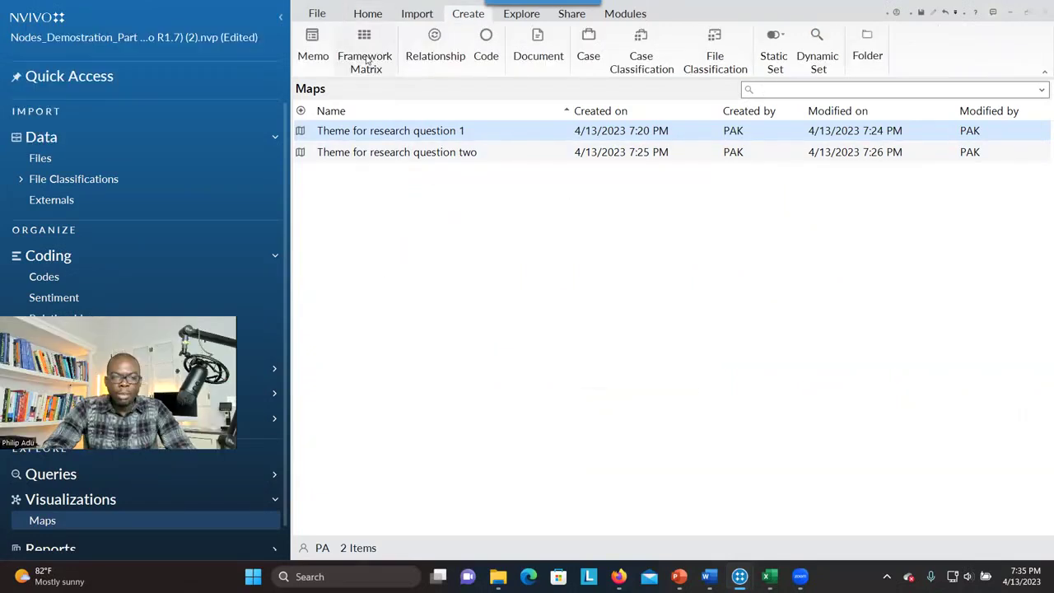
pyautogui.click(364, 49)
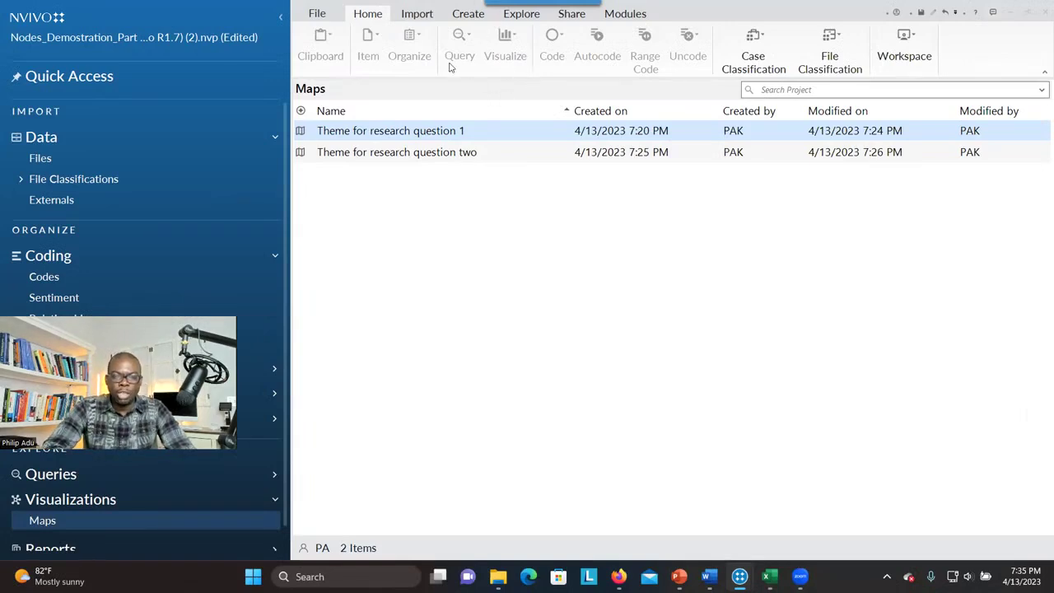
pyautogui.click(464, 17)
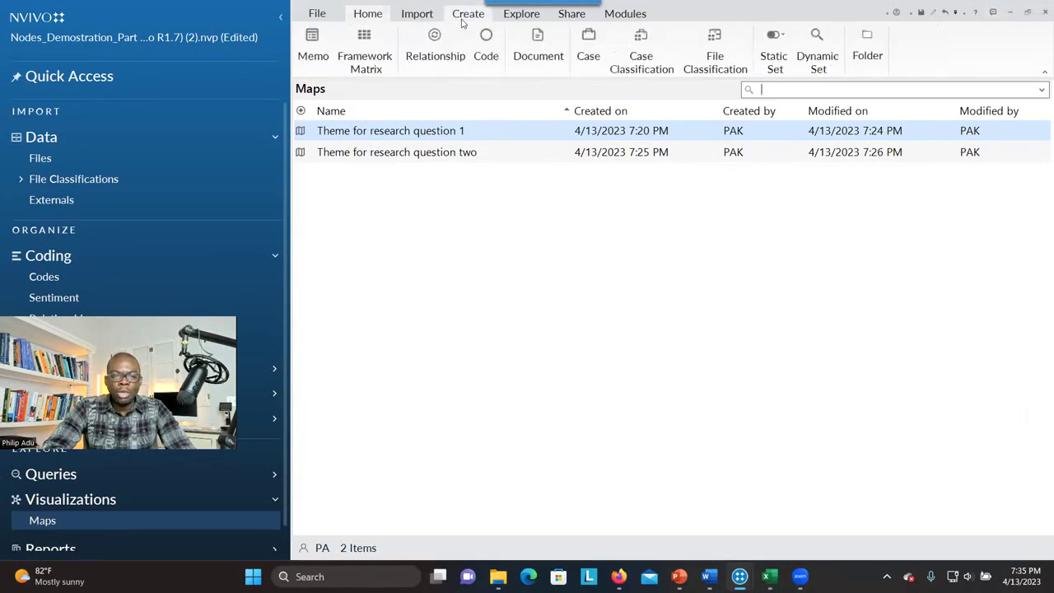
pyautogui.click(366, 61)
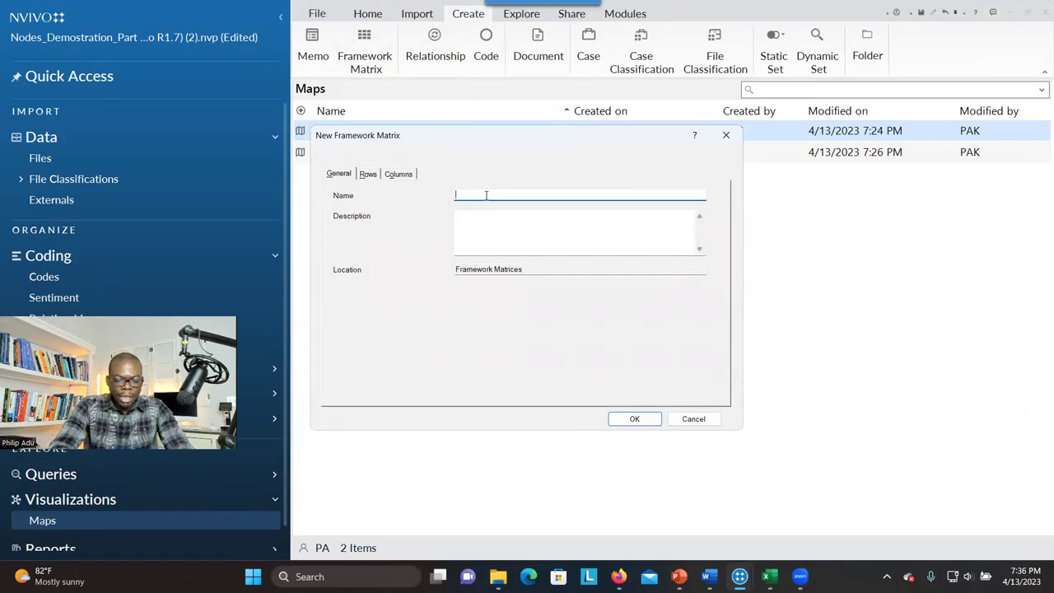
pyautogui.write('Project')
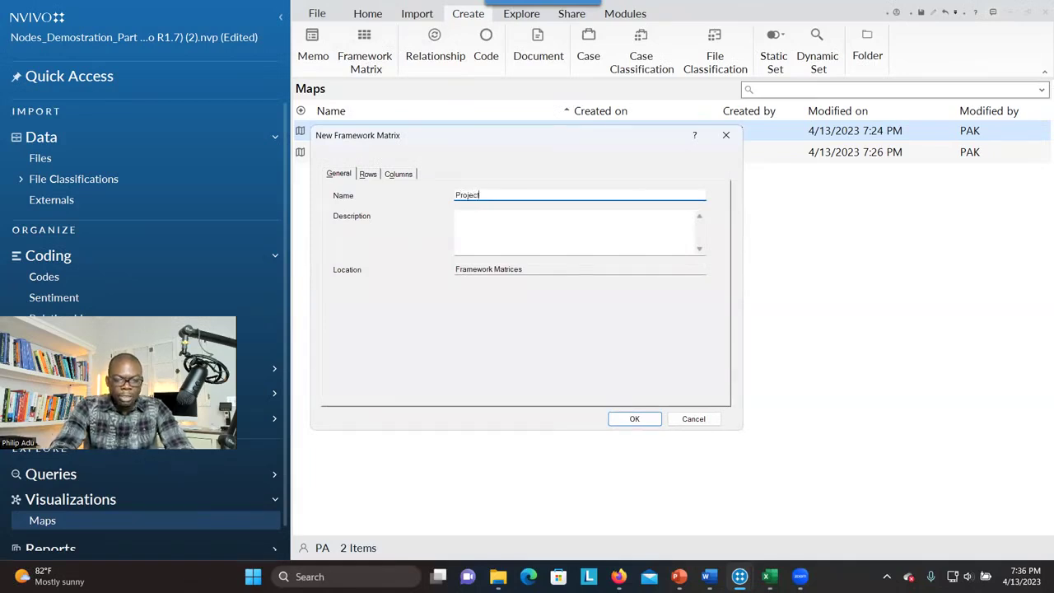
# Set the framework matrix rows to the cases P1, P2, P3, P4 and P5.
pyautogui.click(368, 174)
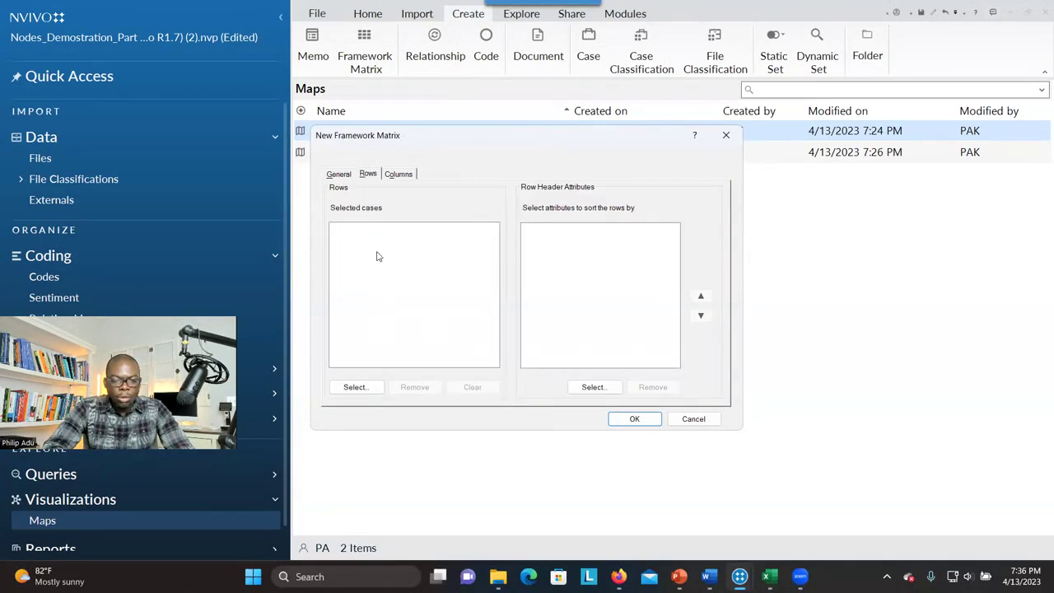
pyautogui.click(355, 387)
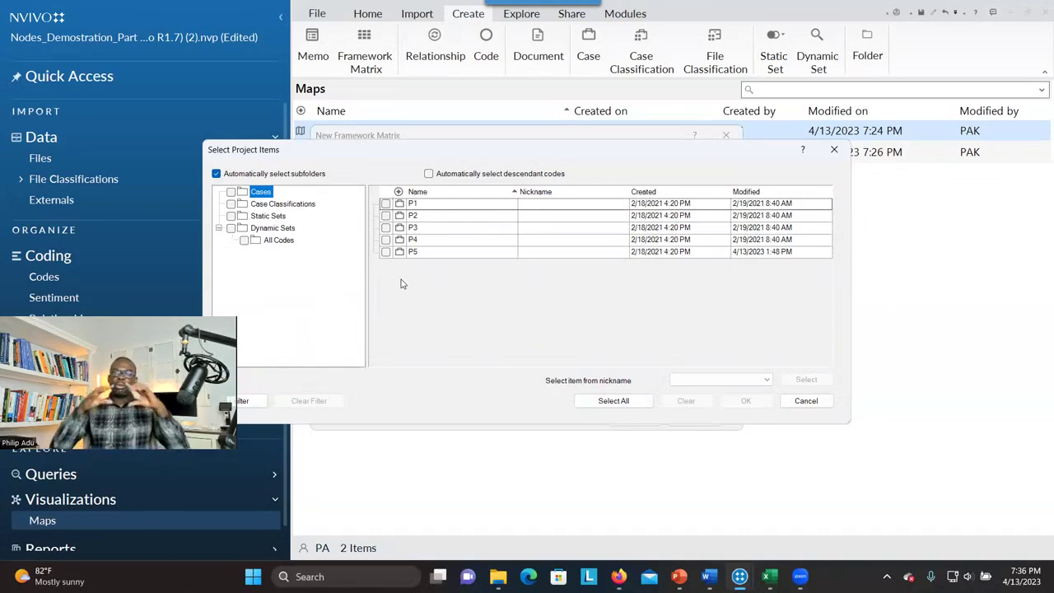
pyautogui.click(386, 204)
pyautogui.click(385, 215)
pyautogui.click(385, 227)
pyautogui.click(385, 239)
pyautogui.click(386, 251)
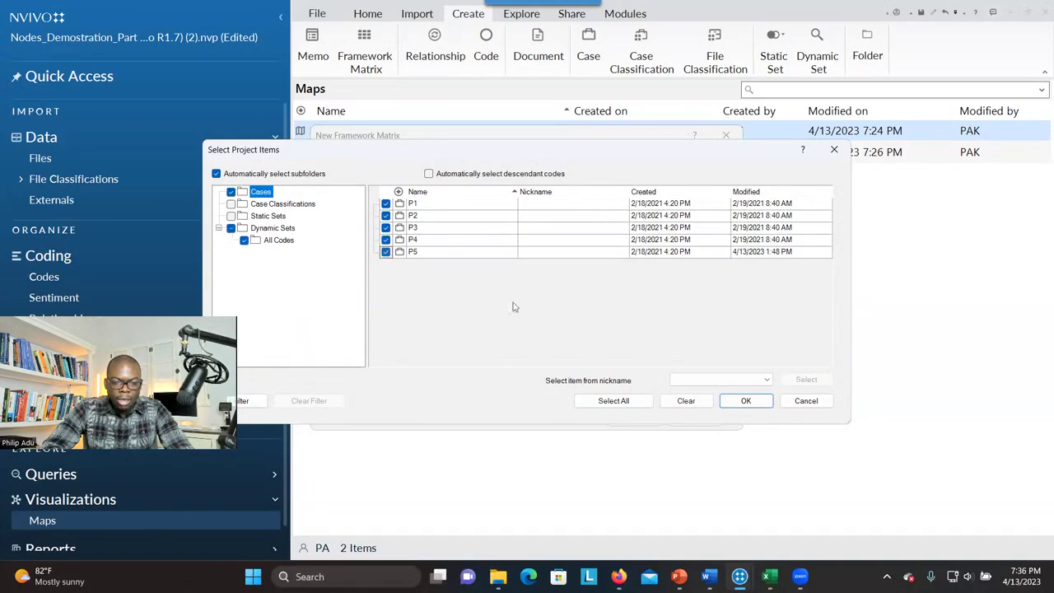
pyautogui.click(745, 400)
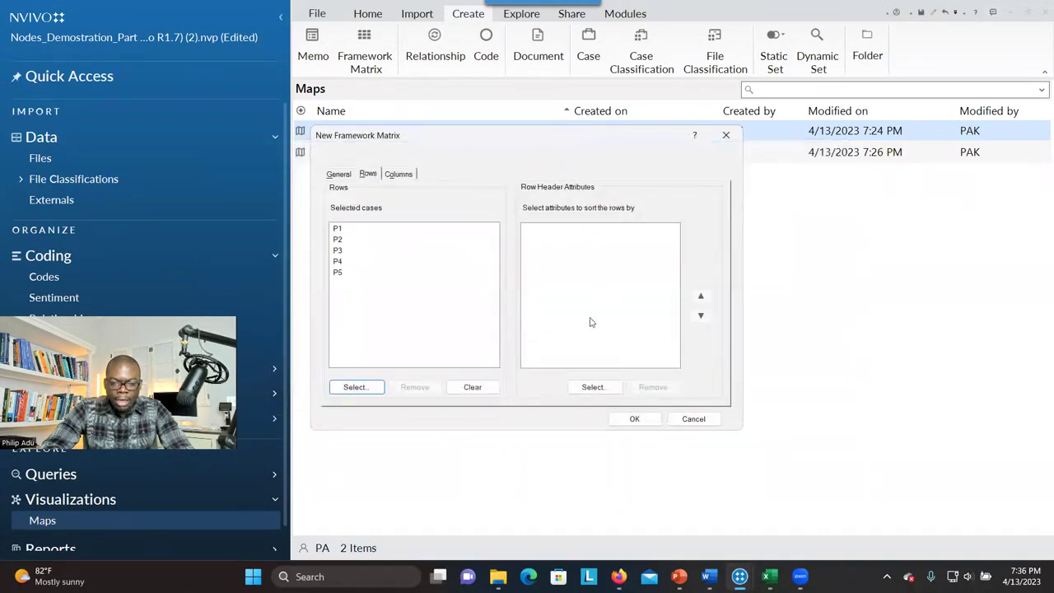
# Use the four themes under Burnout causes (RQ1) as the framework matrix columns and create the matrix.
pyautogui.click(410, 176)
pyautogui.click(504, 393)
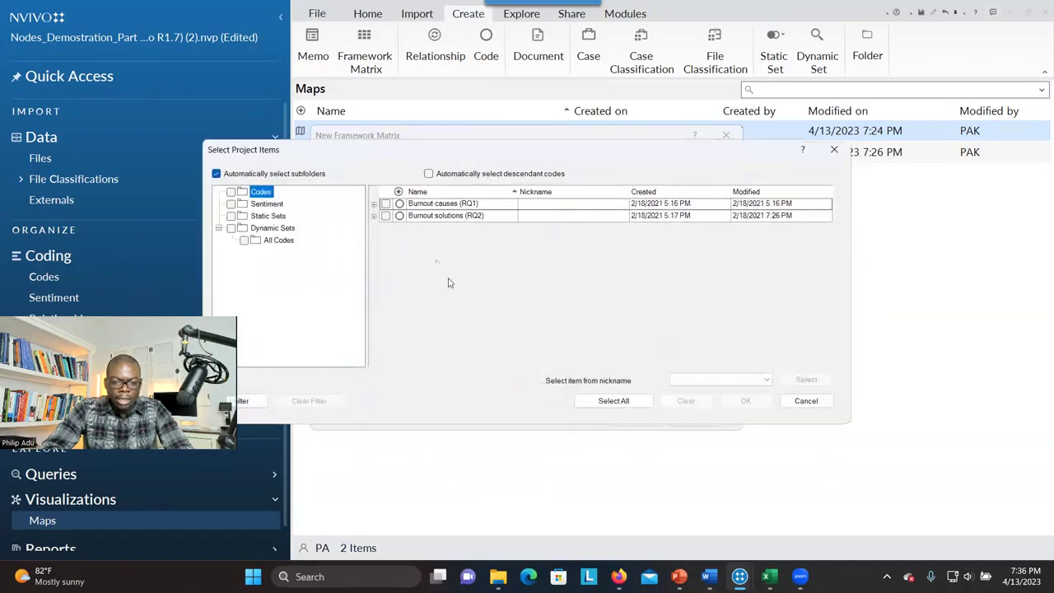
pyautogui.click(374, 203)
pyautogui.click(396, 218)
pyautogui.click(396, 231)
pyautogui.click(396, 243)
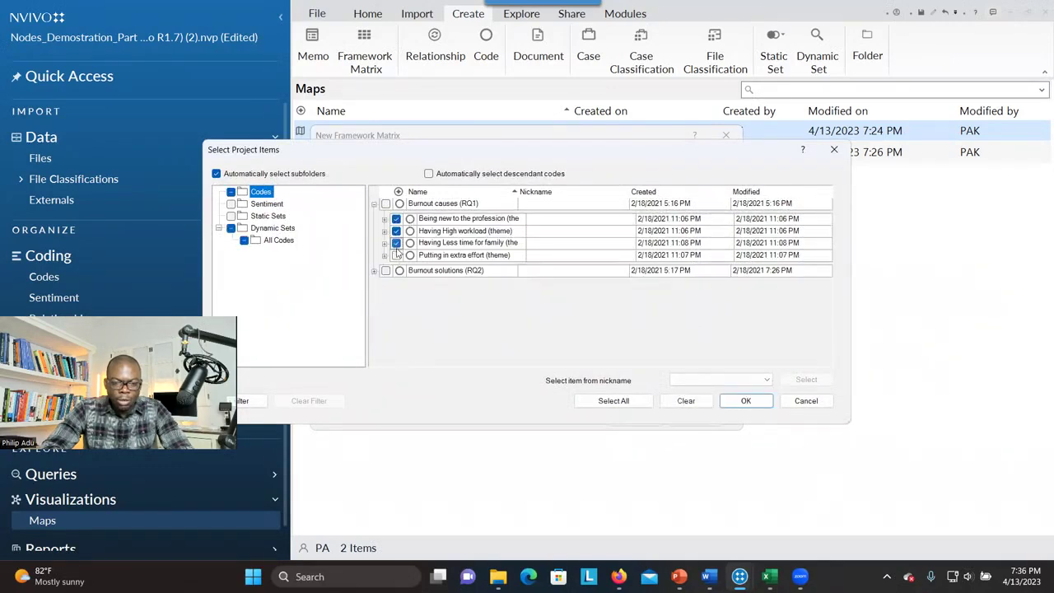
pyautogui.click(396, 256)
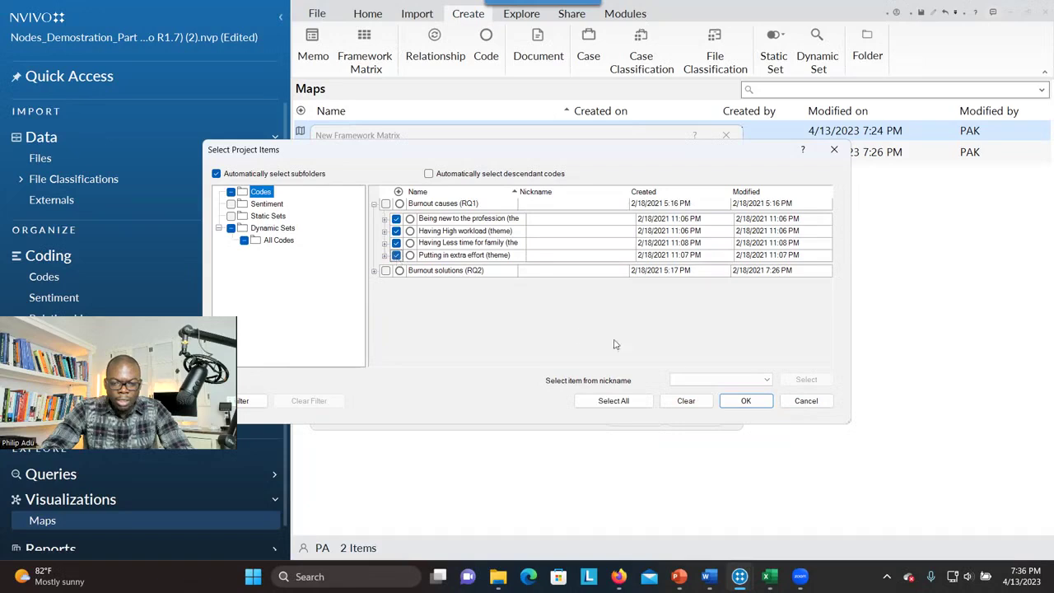
pyautogui.click(726, 399)
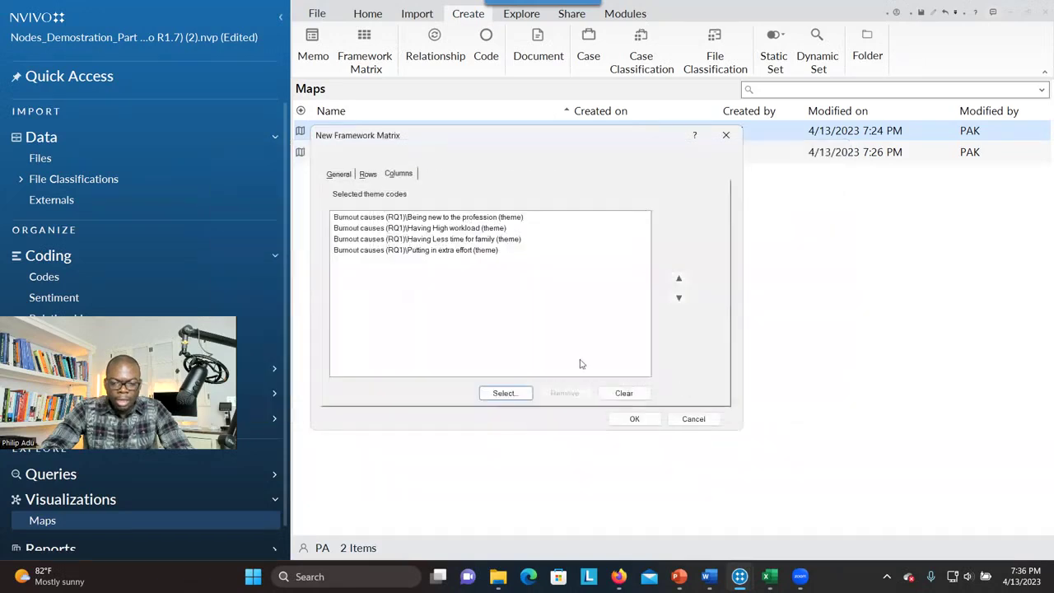
pyautogui.click(631, 419)
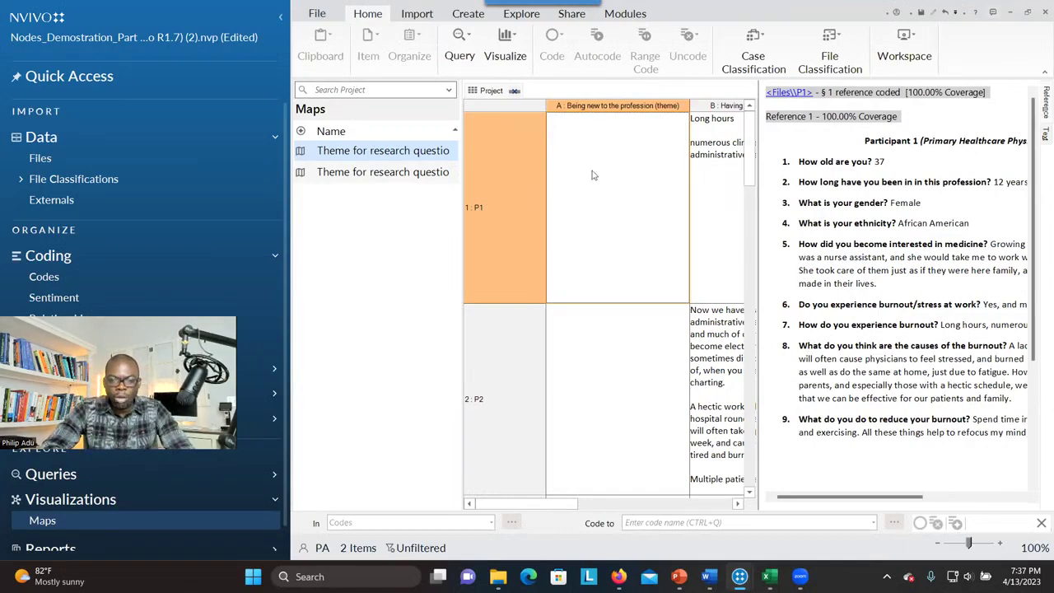
# Undock the Project framework matrix, maximize its window and look over the participants' excerpts under each theme.
pyautogui.rightClick(495, 92)
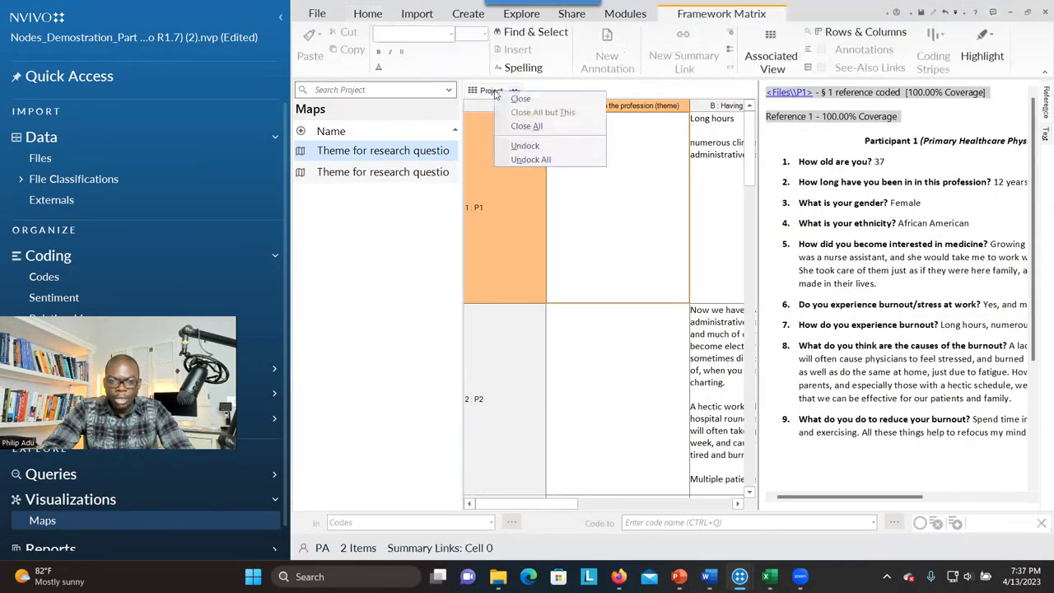
pyautogui.click(511, 145)
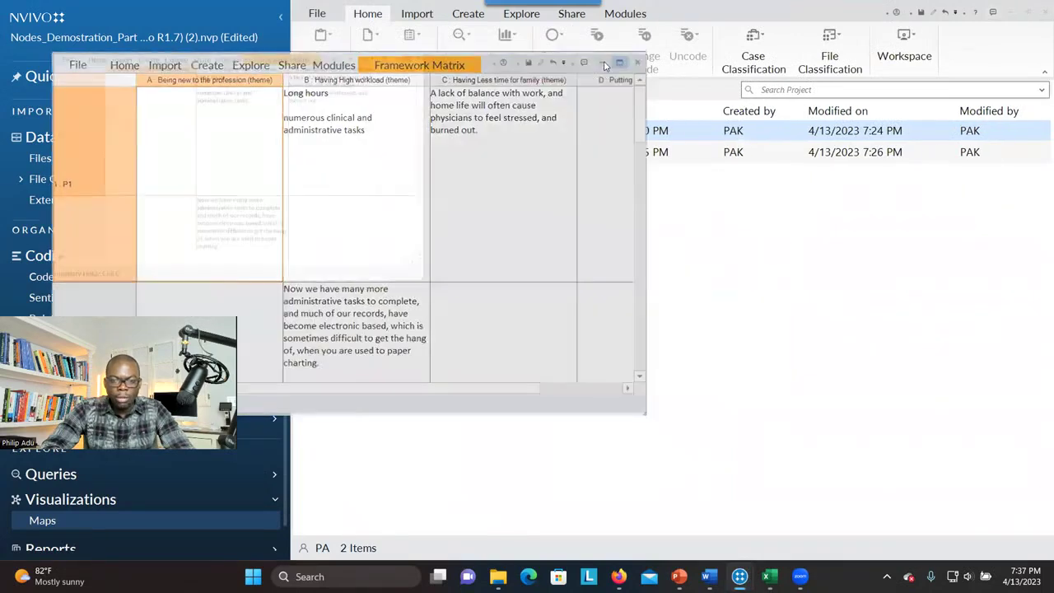
pyautogui.click(609, 63)
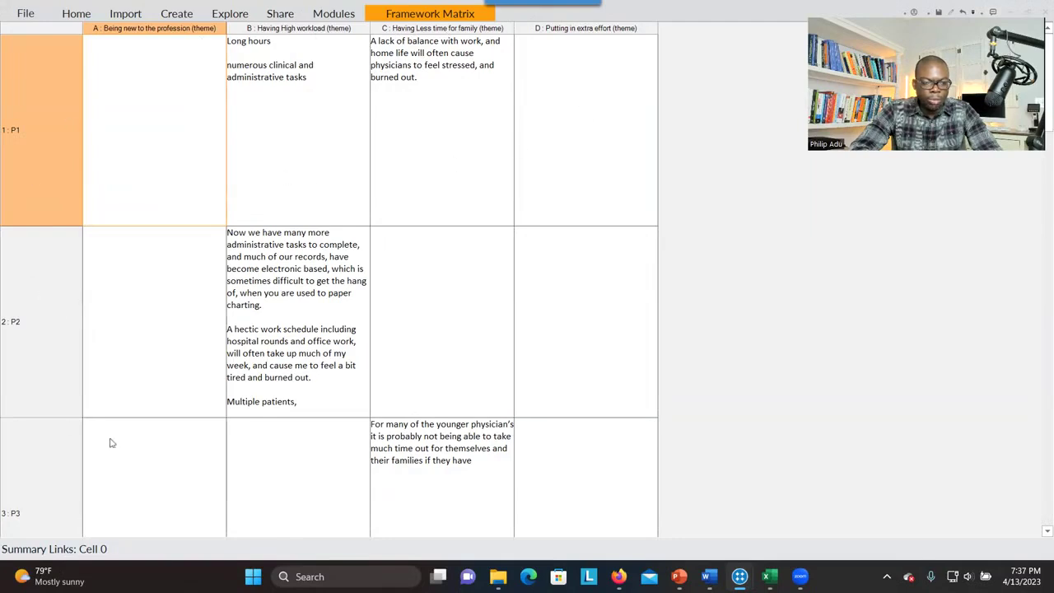
pyautogui.click(328, 292)
pyautogui.click(333, 15)
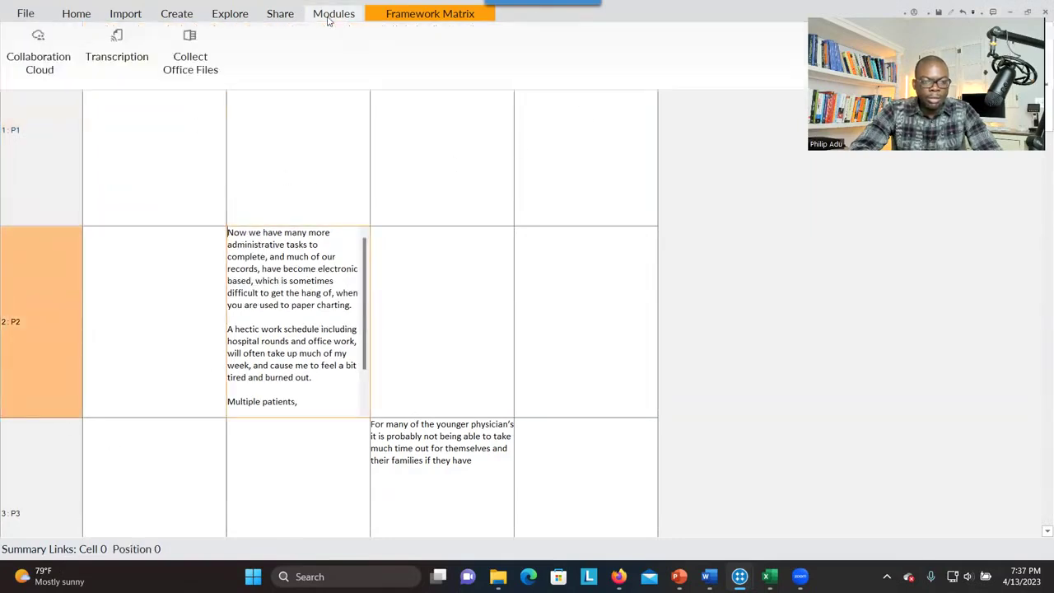
pyautogui.click(157, 139)
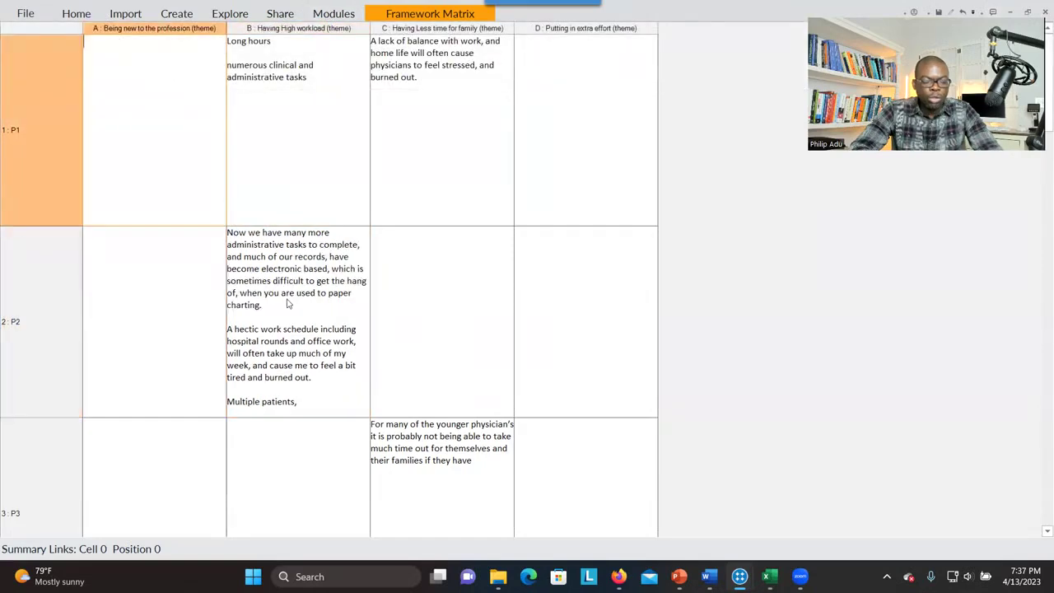
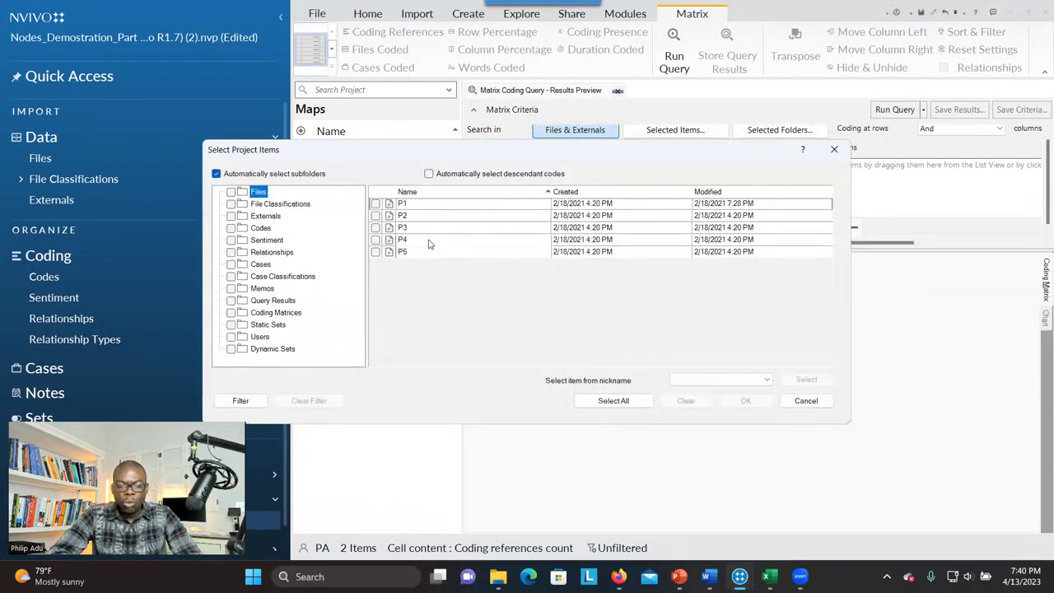
# Add the files P1 through P5 as the rows of the matrix coding query.
pyautogui.click(376, 215)
pyautogui.click(376, 228)
pyautogui.click(375, 239)
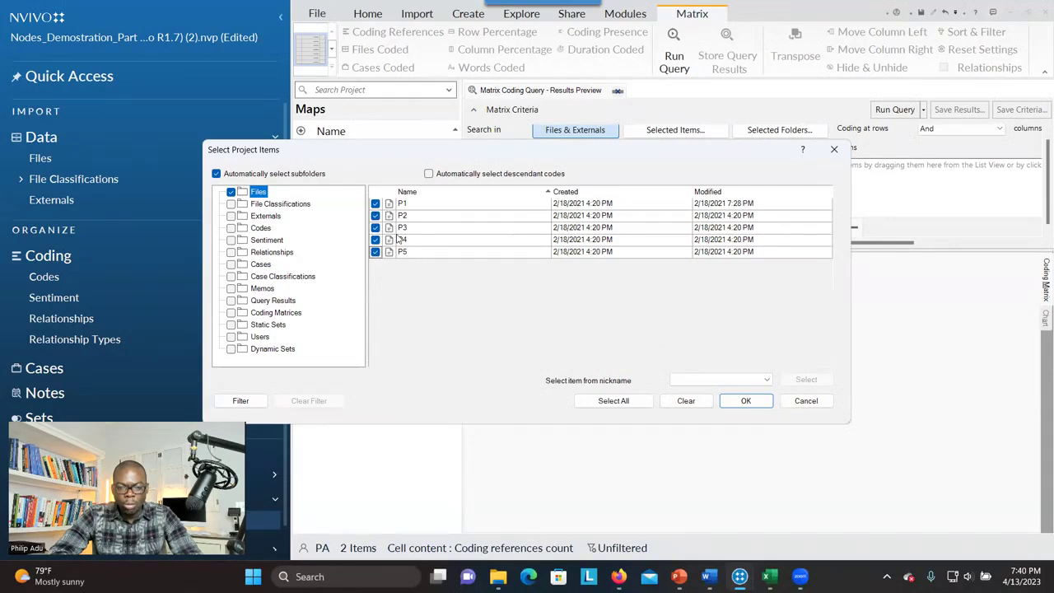
pyautogui.click(744, 401)
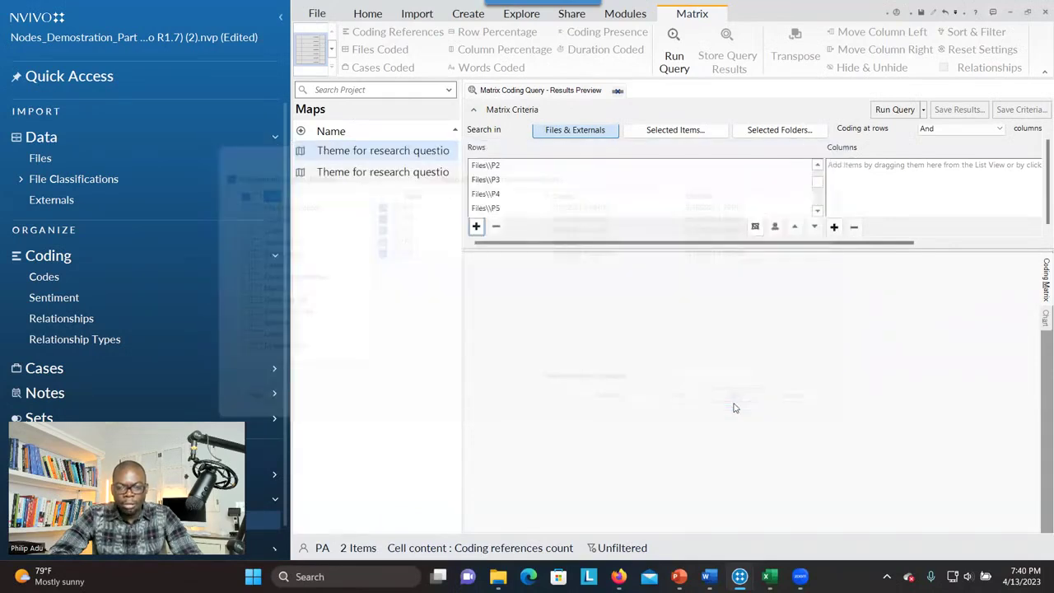
# Add the Burnout causes (RQ1) themes Being new to the profession, Having High workload and Having Less time for family as query columns.
pyautogui.click(835, 227)
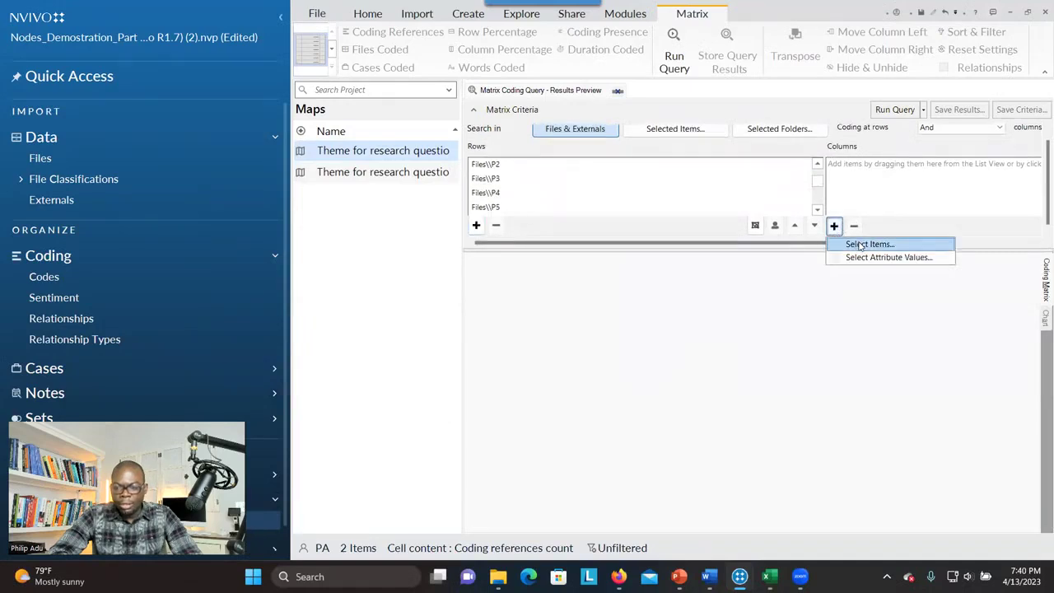
pyautogui.click(861, 246)
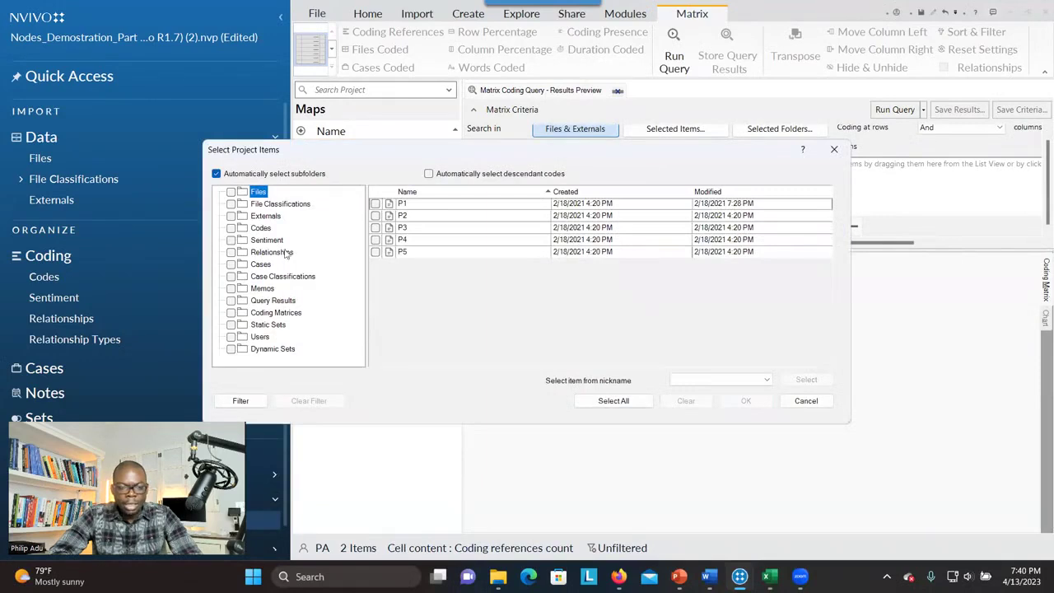
pyautogui.click(259, 229)
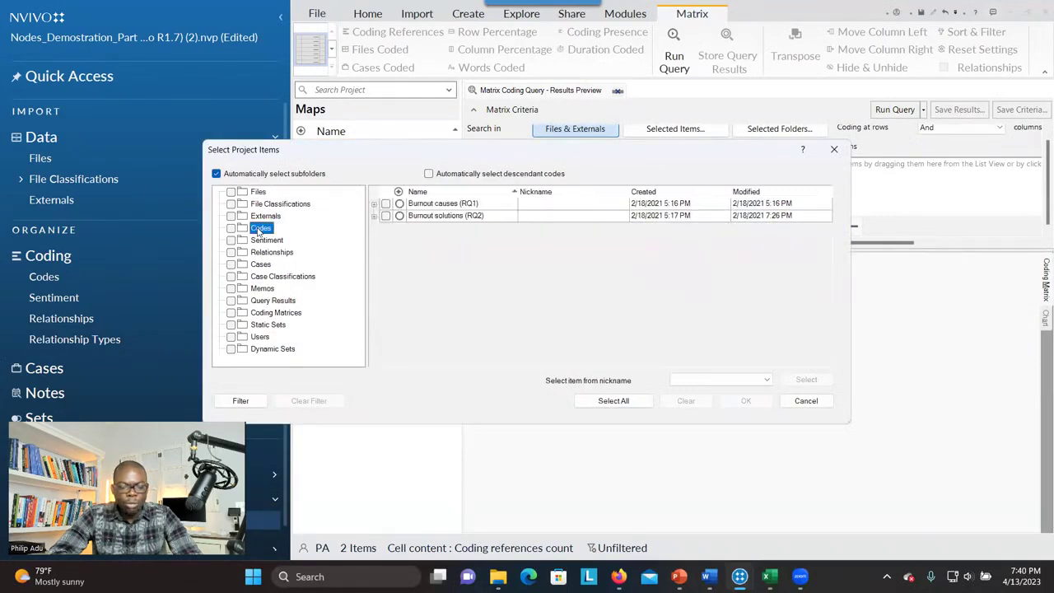
pyautogui.click(375, 205)
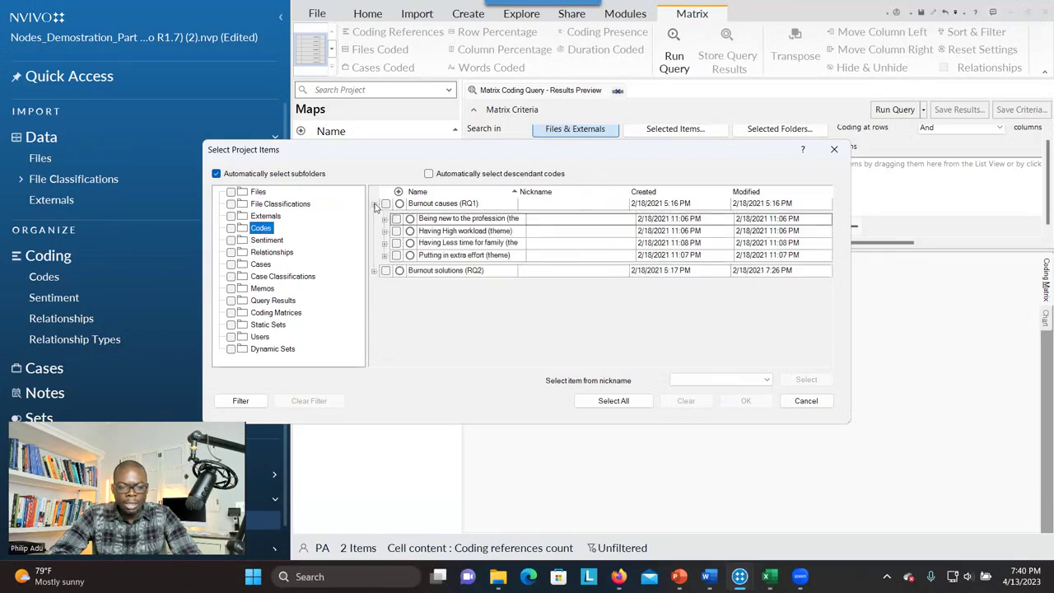
pyautogui.click(375, 272)
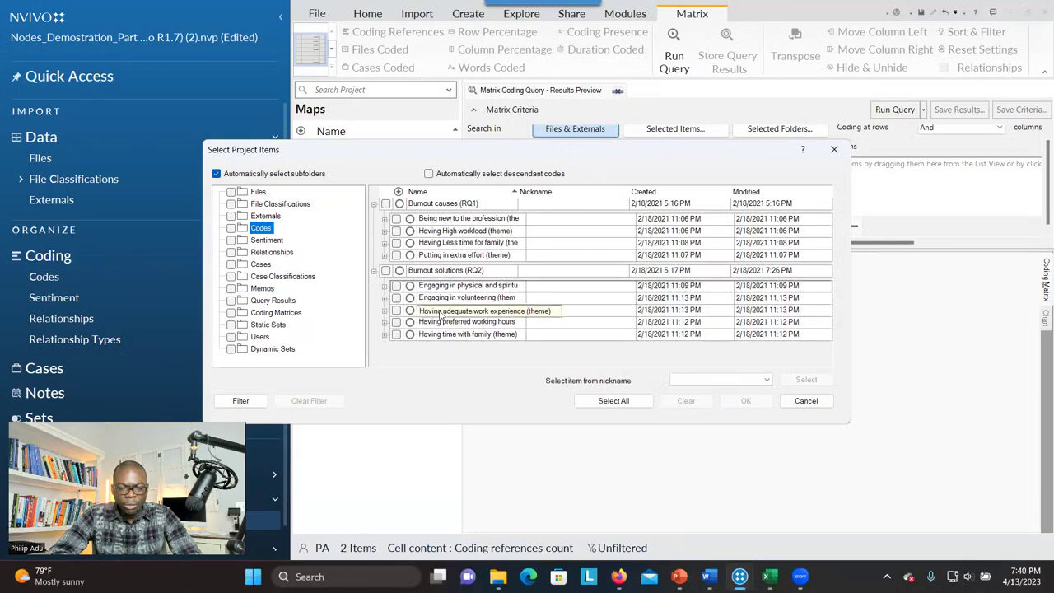
pyautogui.click(396, 218)
pyautogui.click(396, 231)
pyautogui.click(396, 242)
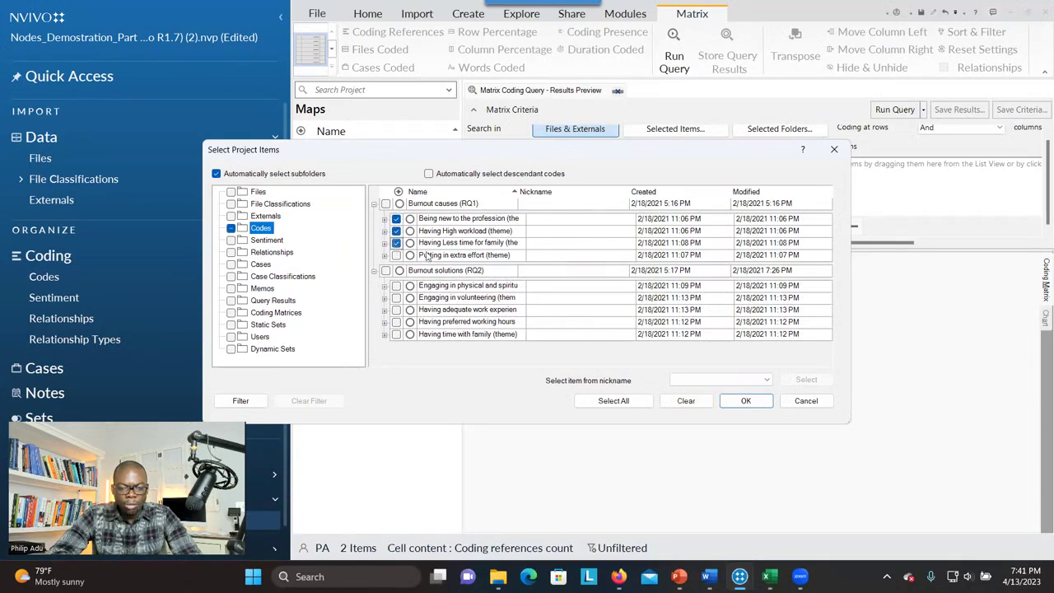
pyautogui.click(745, 401)
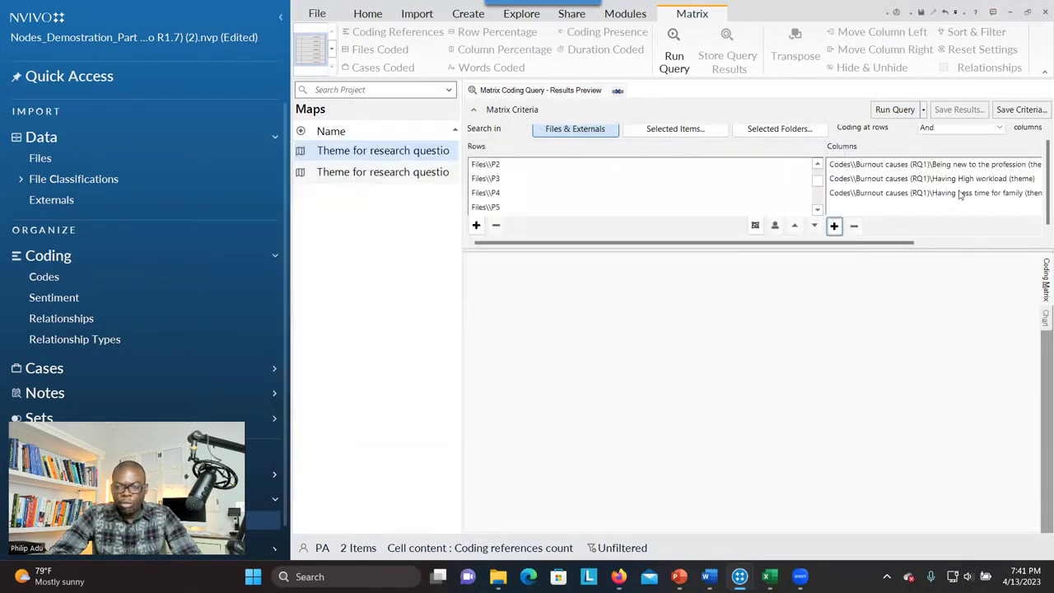
# Run the matrix coding query and select the P1 cell under the Having High workload theme.
pyautogui.click(898, 115)
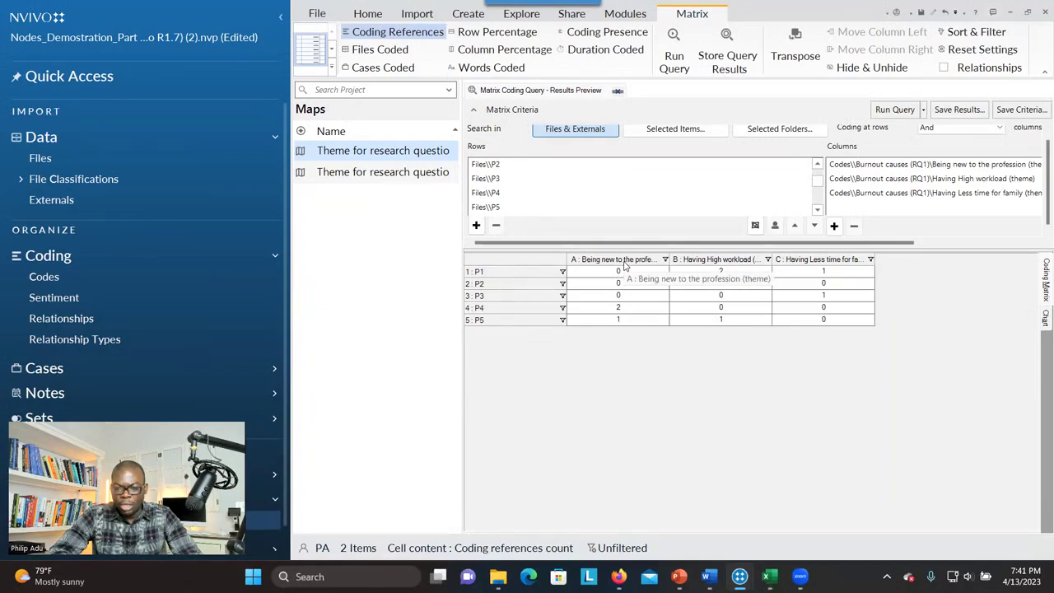
pyautogui.click(721, 273)
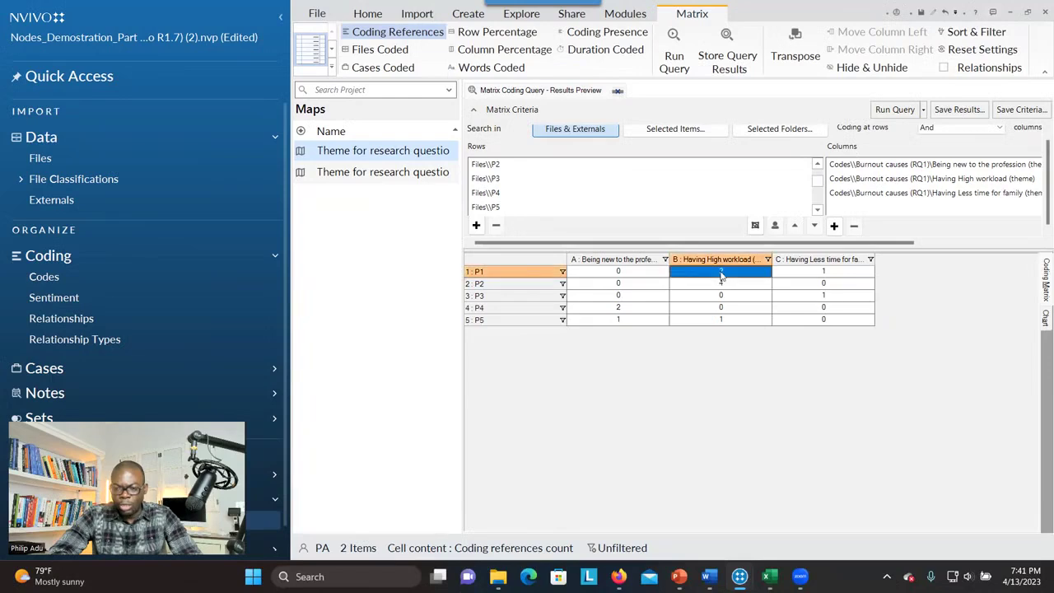
# Read P1's coded references under Having High workload, close them, and examine P2's row and its Having High workload cell.
pyautogui.doubleClick(721, 274)
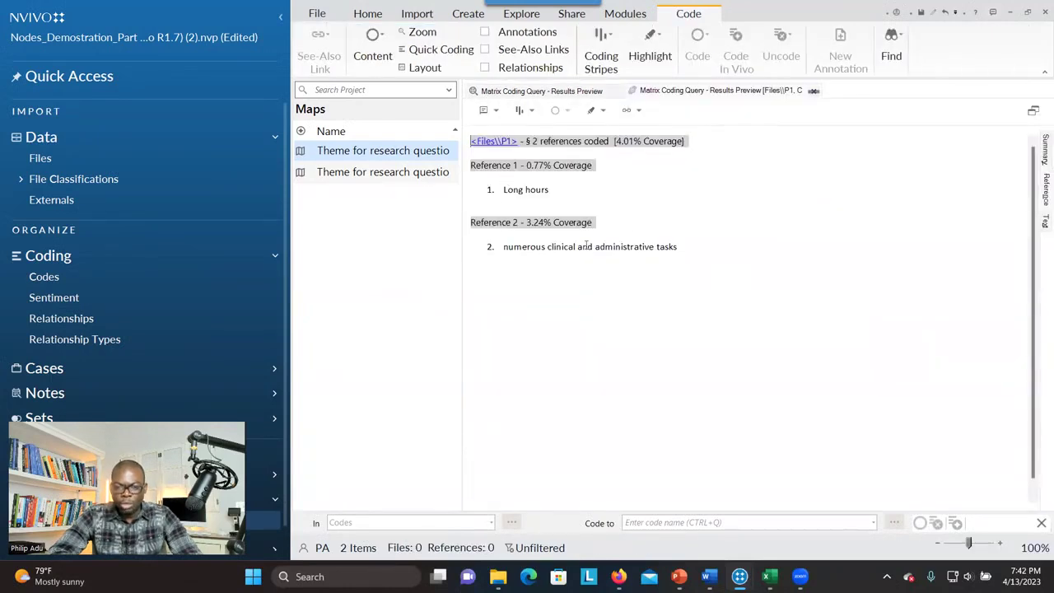
pyautogui.click(813, 91)
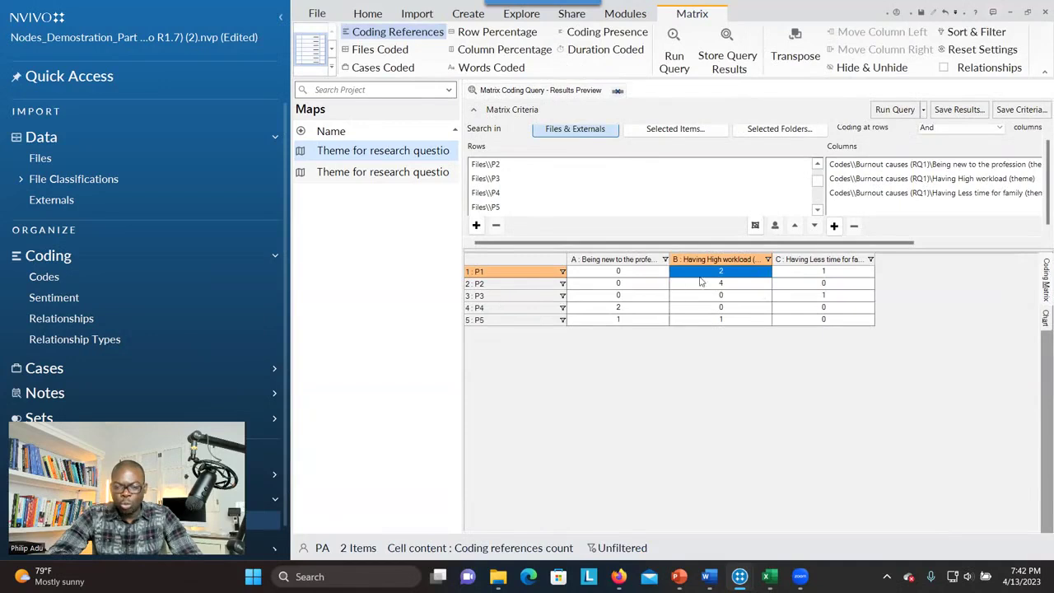
pyautogui.click(565, 282)
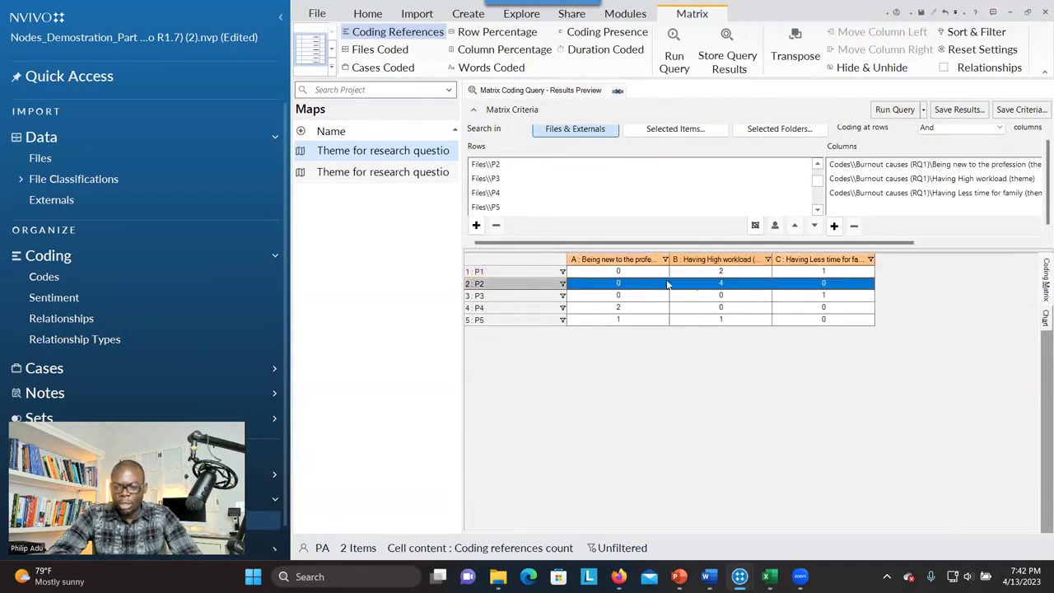
pyautogui.click(729, 286)
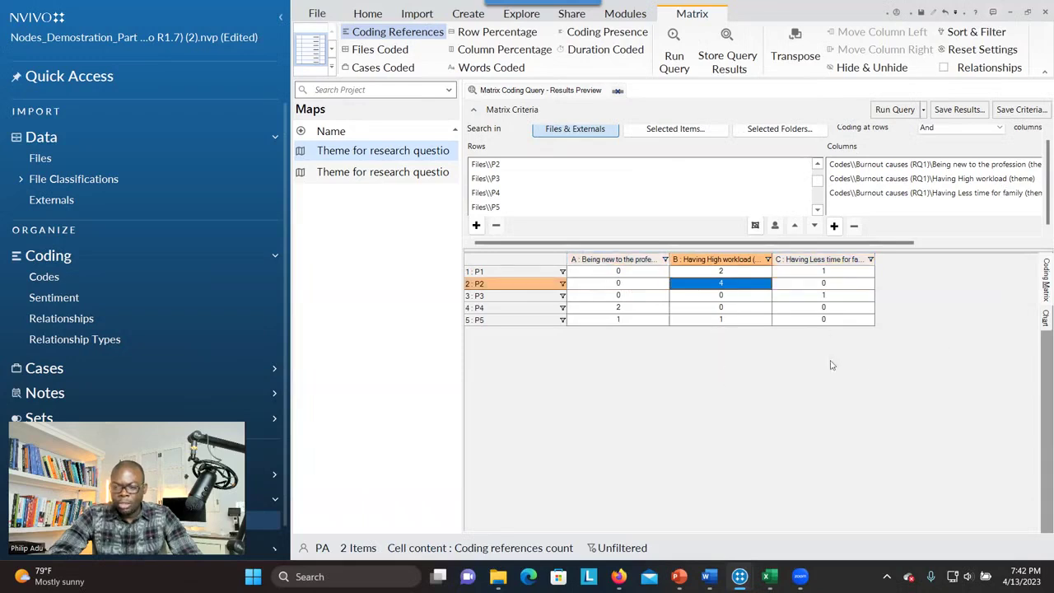
pyautogui.click(894, 362)
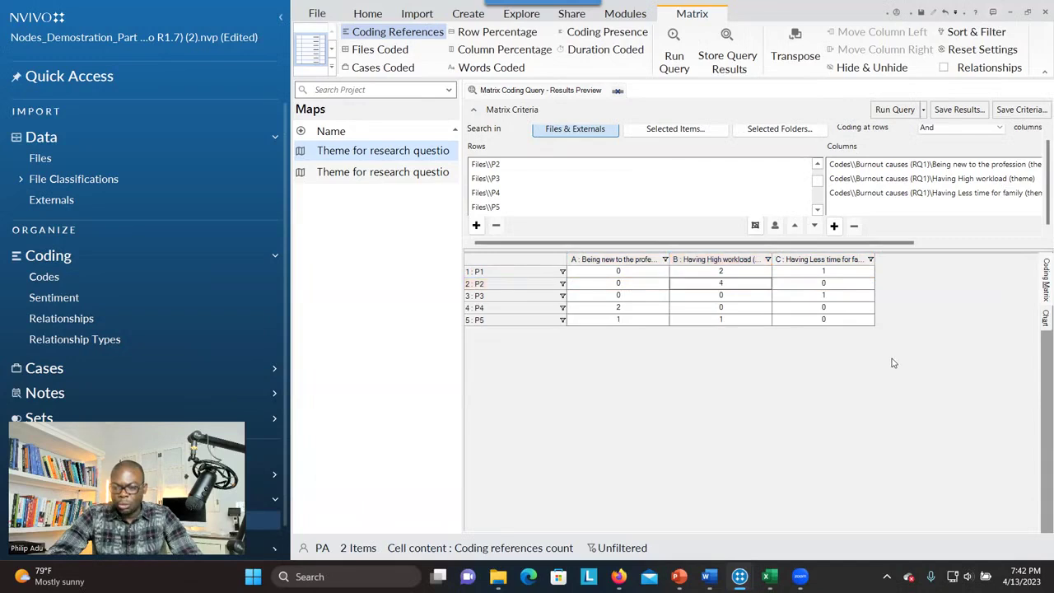
# View the matrix coding results as a 3D chart, rotate it to compare participants across themes, and return to the coding matrix.
pyautogui.click(1043, 319)
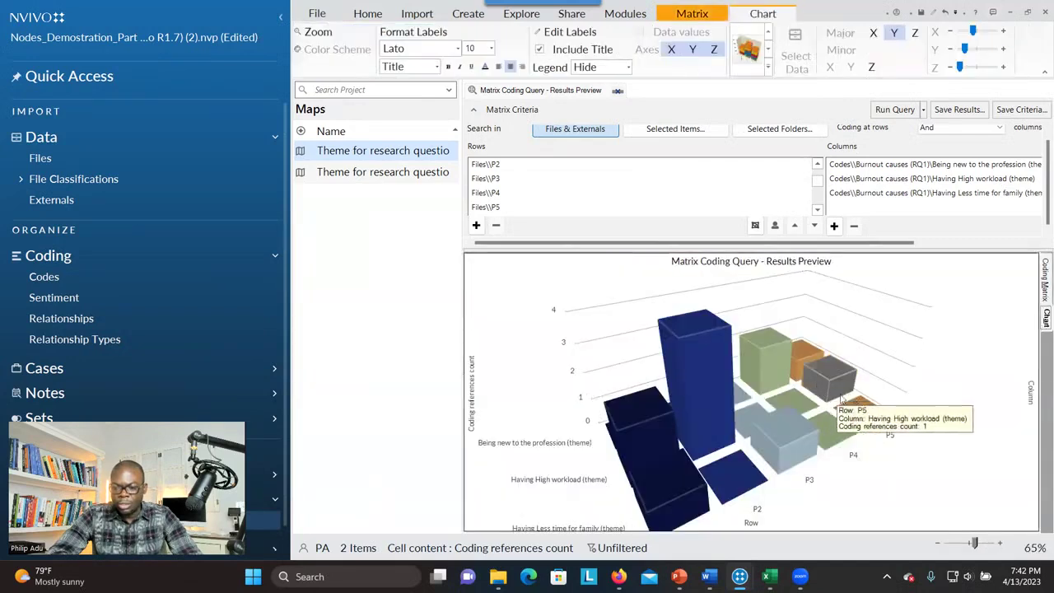
pyautogui.moveTo(841, 399); pyautogui.dragTo(742, 360)
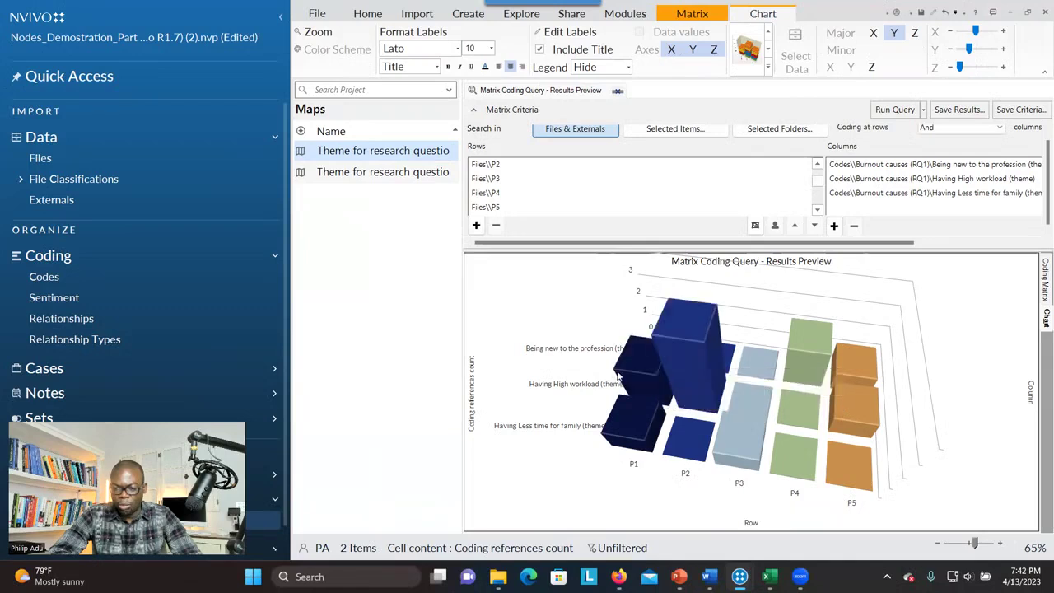
pyautogui.moveTo(907, 327); pyautogui.dragTo(849, 334)
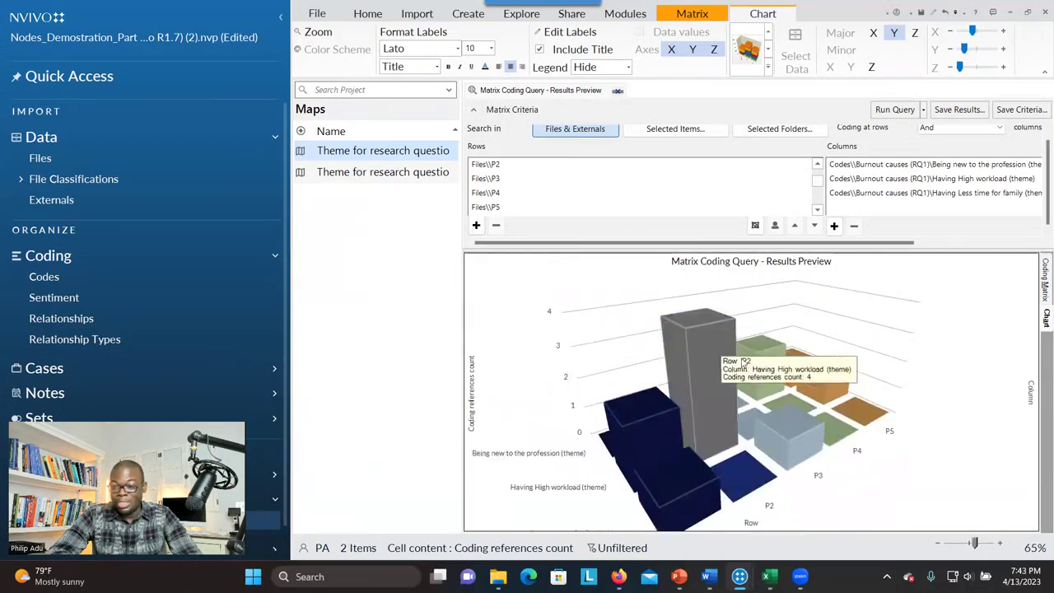
pyautogui.moveTo(817, 330)
pyautogui.mouseDown()
pyautogui.moveTo(878, 341)
pyautogui.moveTo(826, 322)
pyautogui.mouseUp()
pyautogui.rightClick(827, 322)
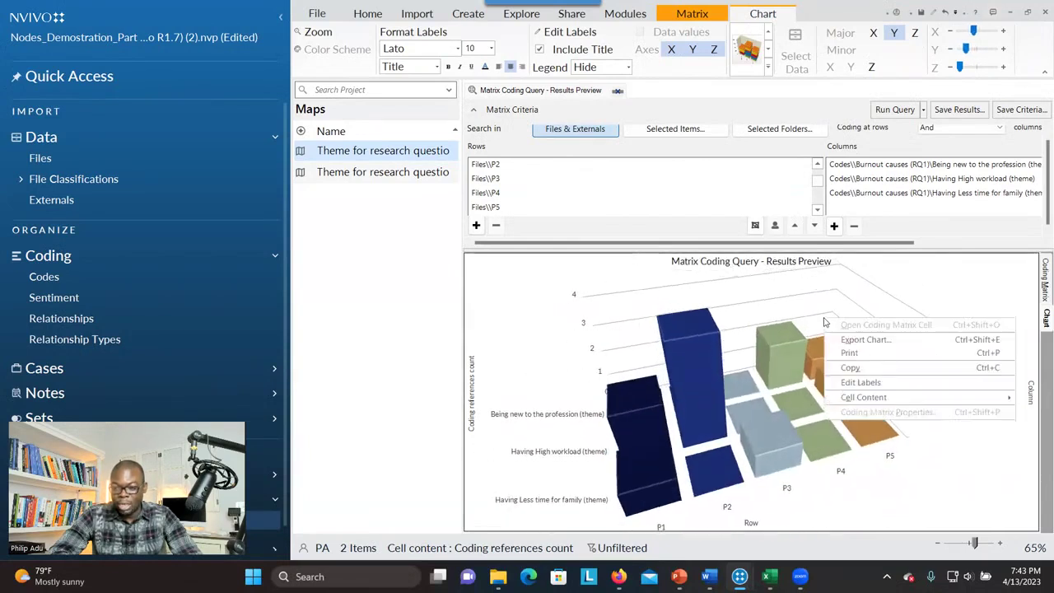
pyautogui.press('Escape')
pyautogui.click(1039, 278)
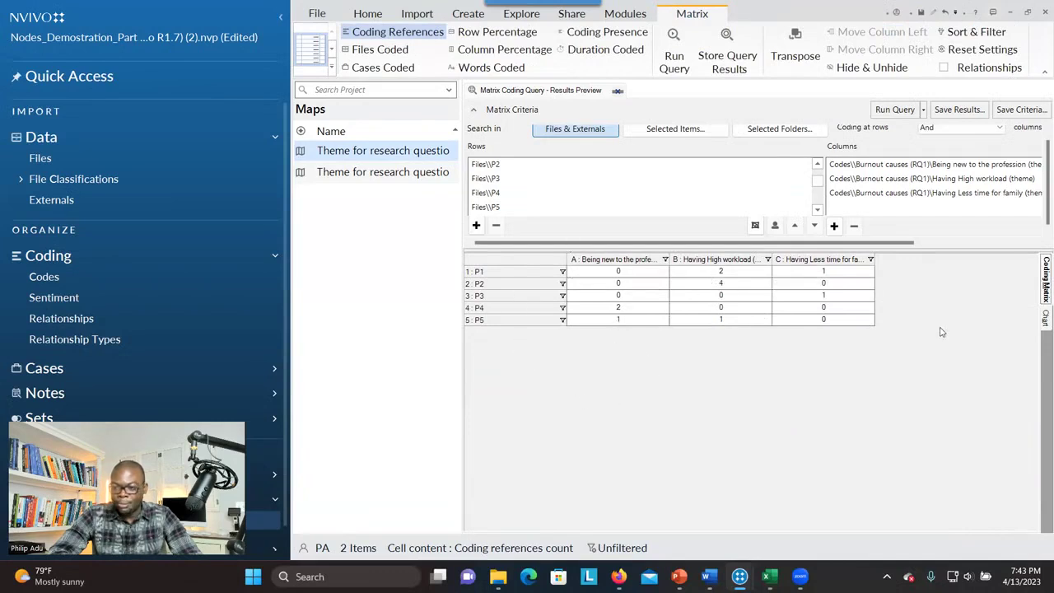
pyautogui.click(1046, 316)
pyautogui.click(1043, 288)
# Transpose the coding matrix so the themes form the rows and participants P1 to P5 form the columns.
pyautogui.rightClick(602, 306)
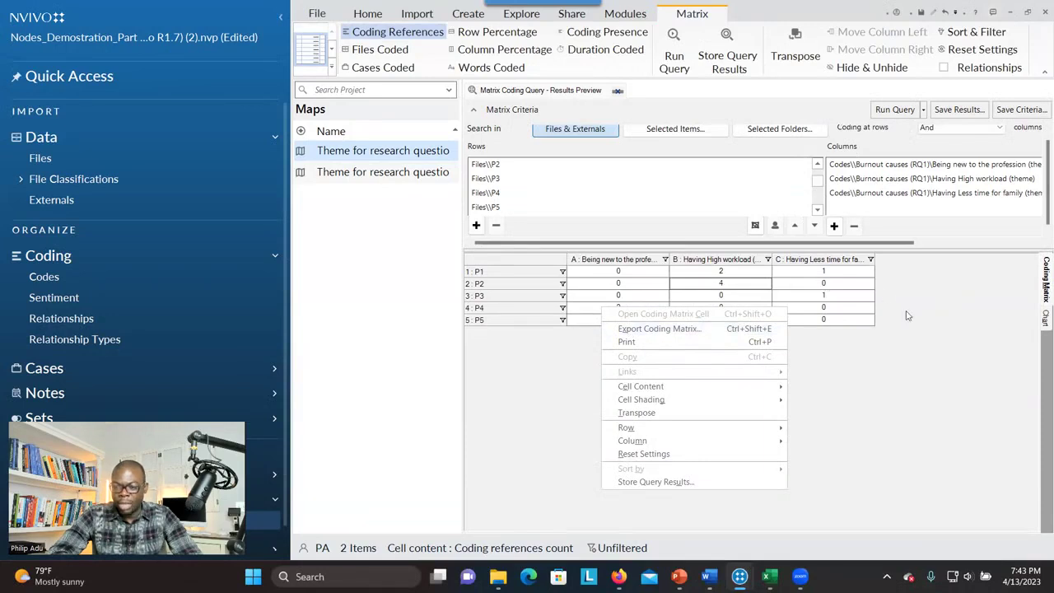
pyautogui.click(840, 252)
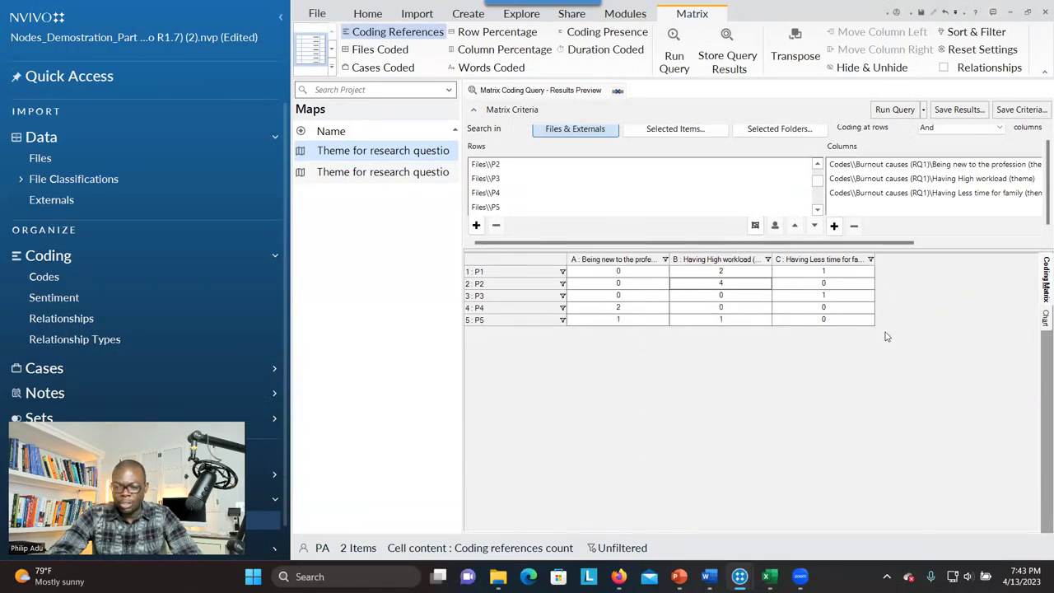
pyautogui.rightClick(722, 299)
pyautogui.click(887, 273)
pyautogui.rightClick(808, 269)
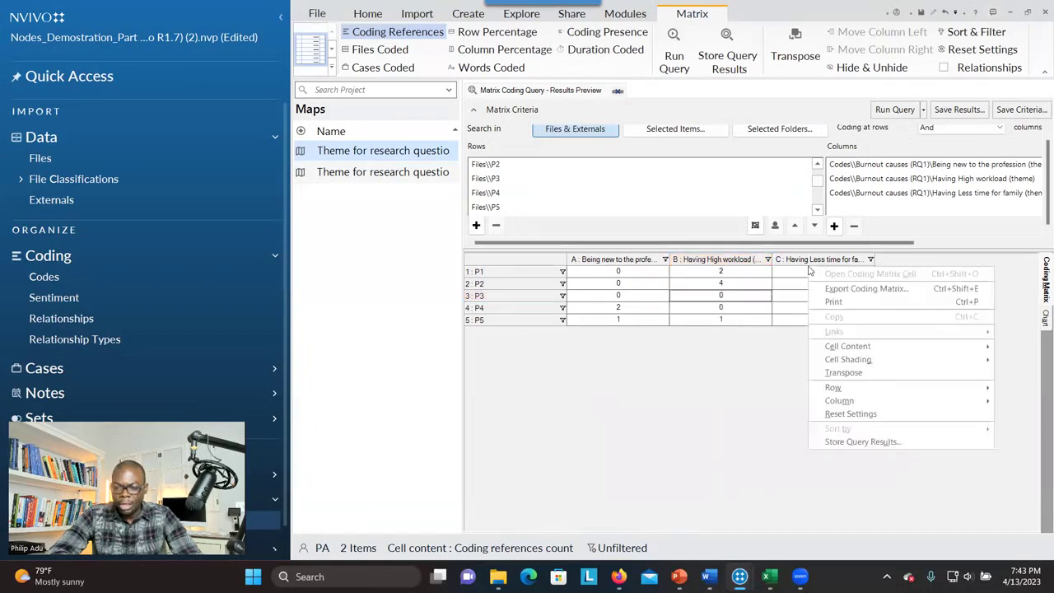
pyautogui.click(843, 374)
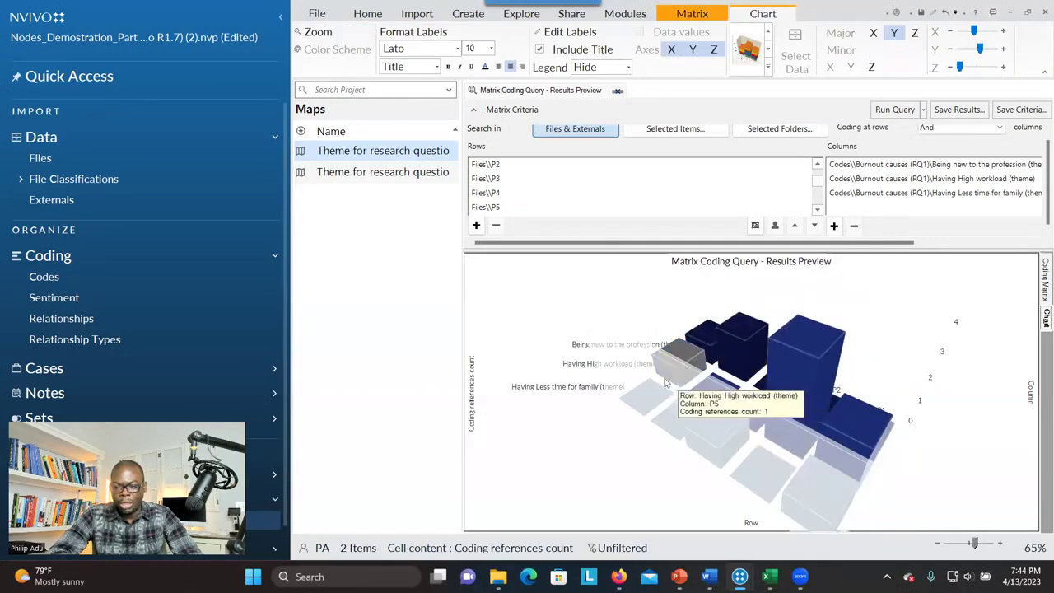
# Rotate the 3D chart of the transposed results to inspect it, then return to the coding matrix and bring up its available commands.
pyautogui.moveTo(680, 368); pyautogui.dragTo(746, 377)
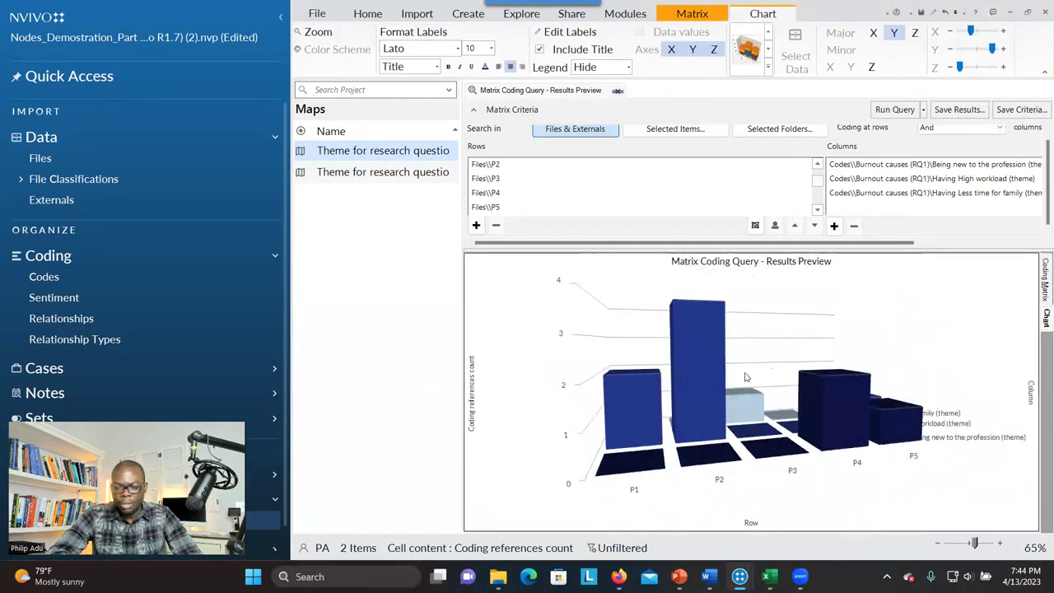
pyautogui.click(1043, 290)
pyautogui.rightClick(783, 275)
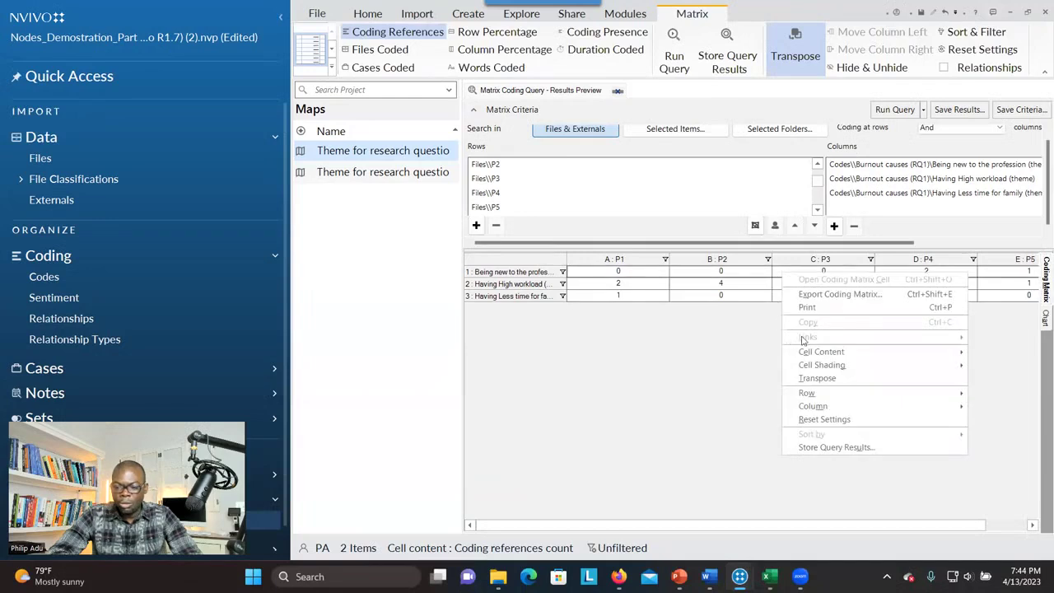